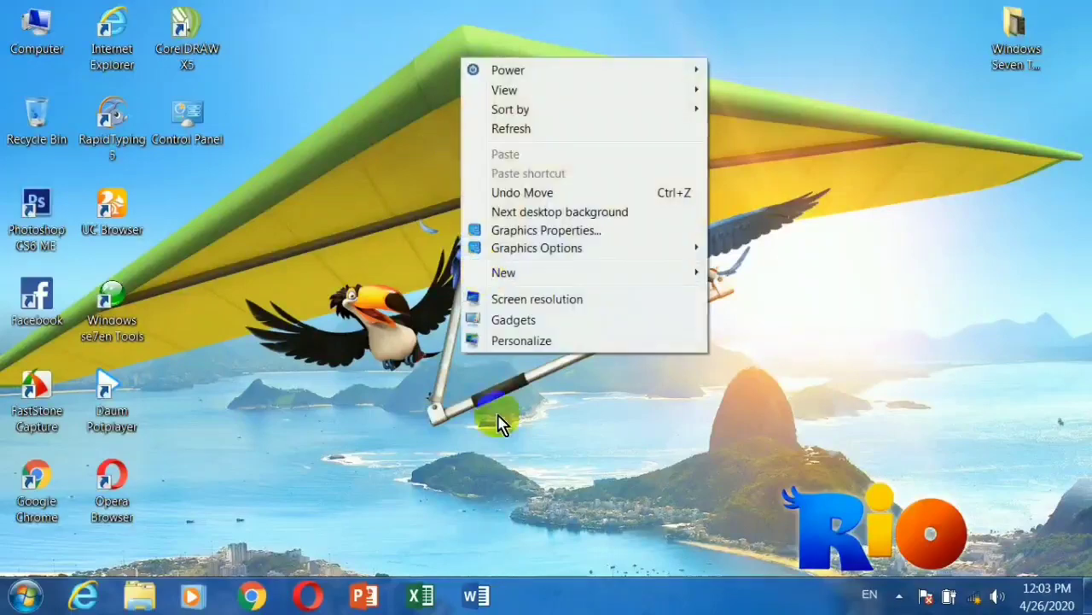
# Step: Open the Taskbar and Start Menu properties through the desktop's Personalization settings, then close both windows
pyautogui.click(517, 340)
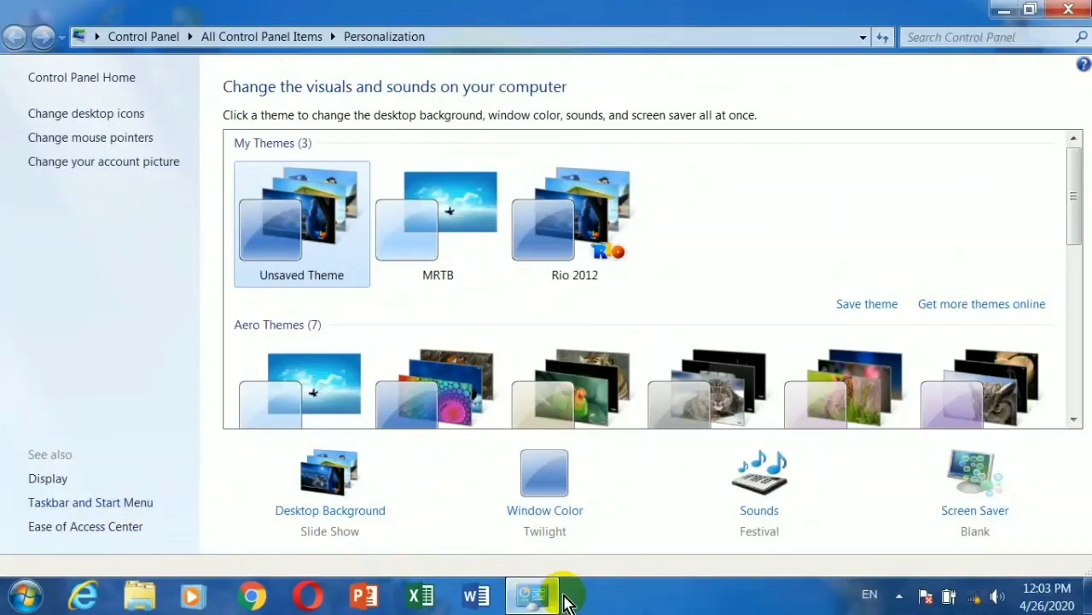
pyautogui.click(26, 598)
pyautogui.click(30, 600)
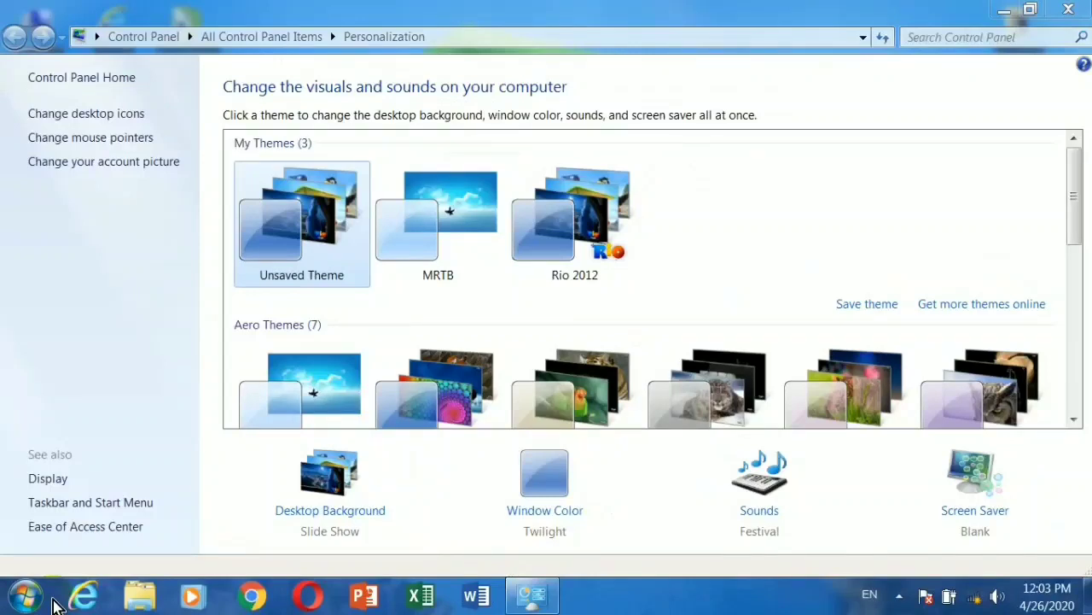
pyautogui.click(81, 504)
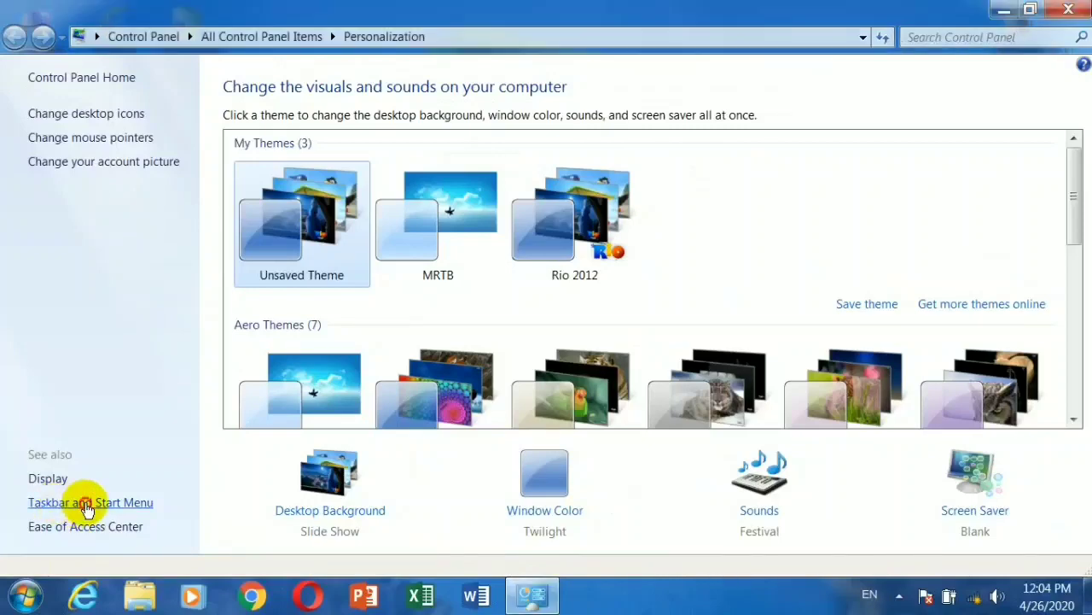
pyautogui.moveTo(107, 142); pyautogui.dragTo(382, 94)
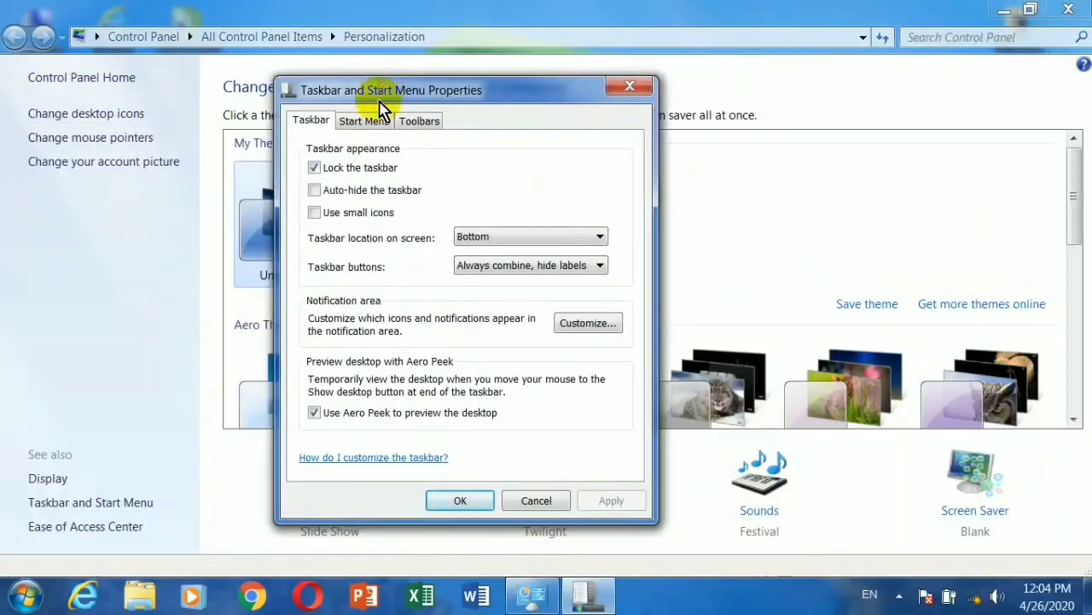
pyautogui.click(629, 87)
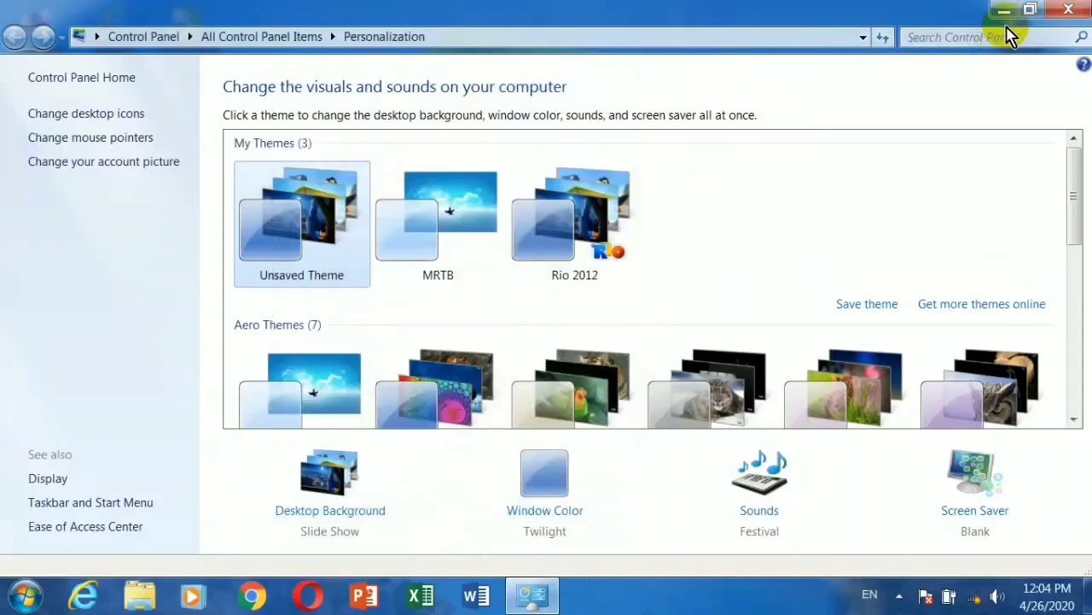
pyautogui.click(1068, 9)
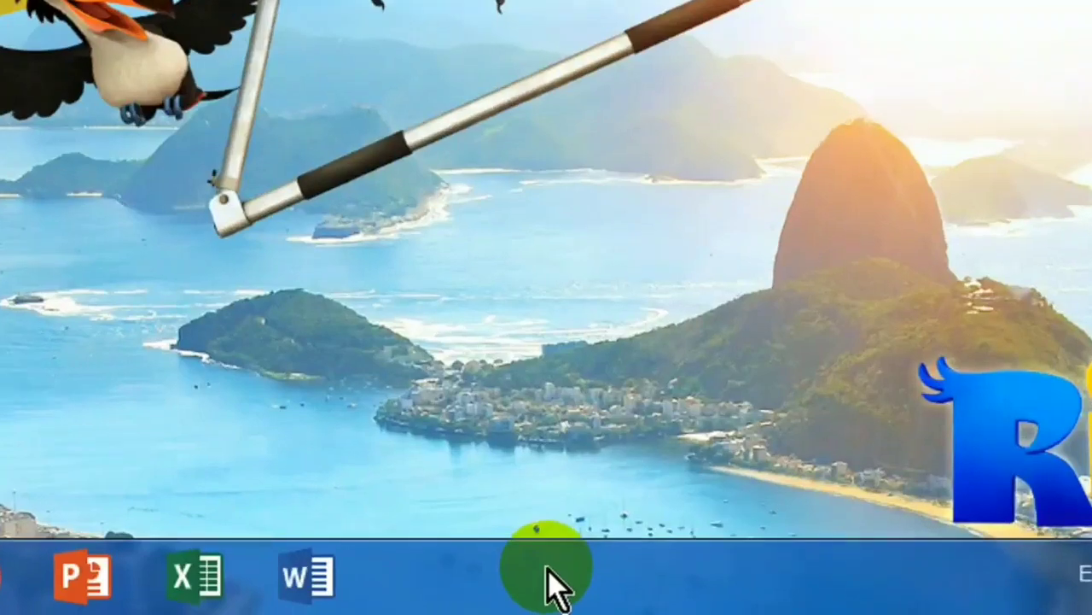
# Step: Open the Taskbar and Start Menu Properties directly from the taskbar, then close the dialog
pyautogui.rightClick(547, 570)
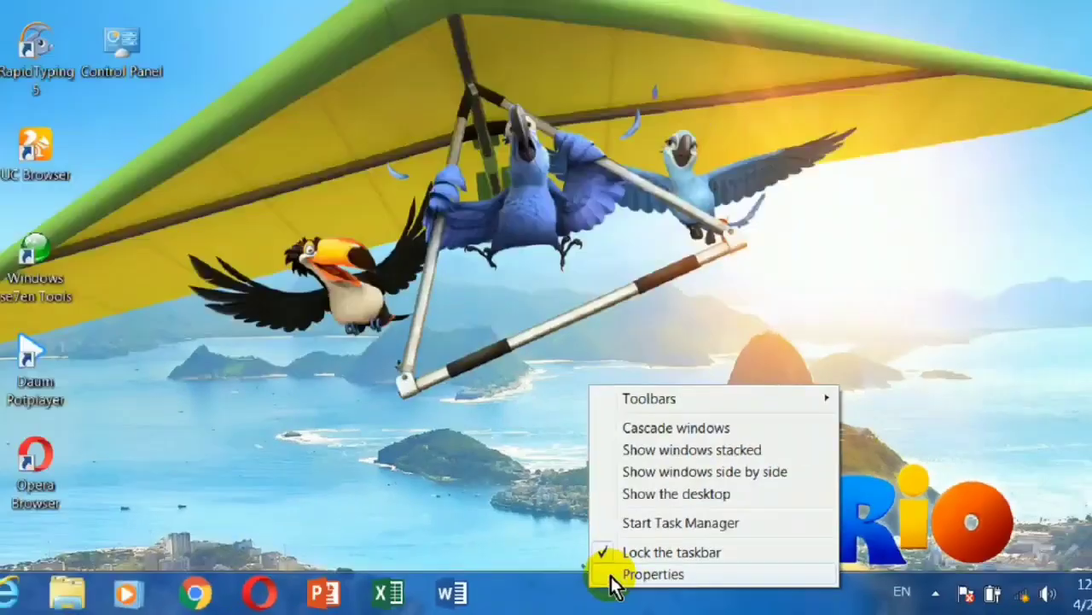
pyautogui.click(611, 575)
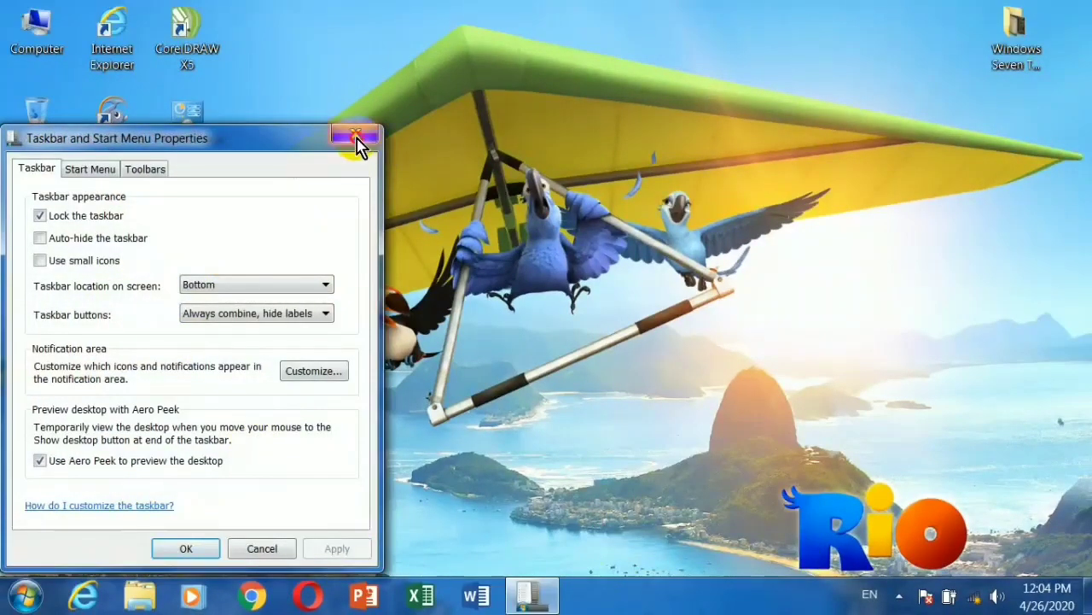
pyautogui.click(356, 140)
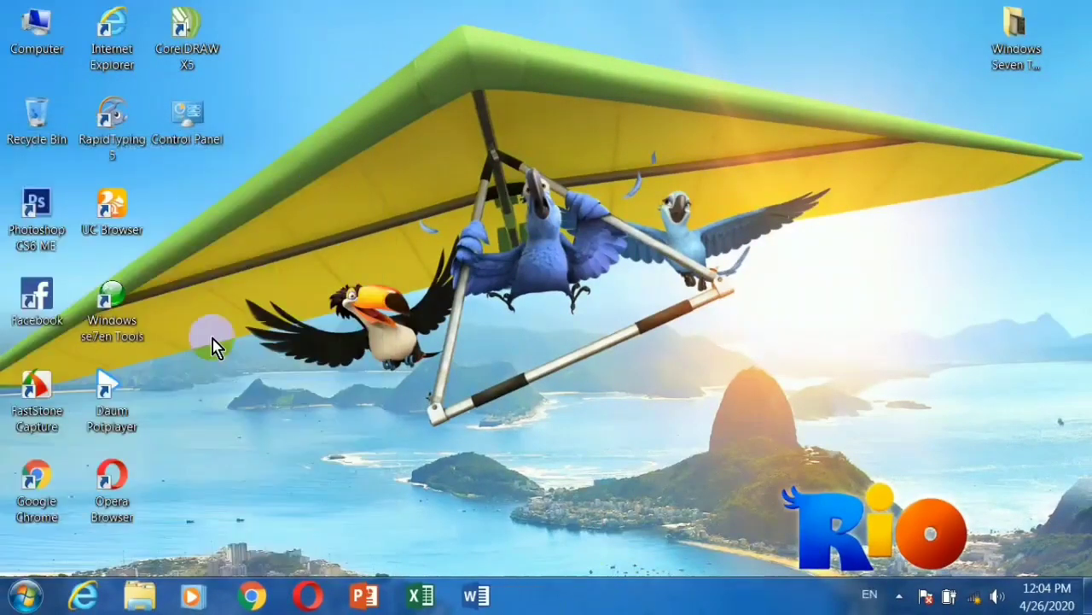
# Step: Search for "Taskbar and" in the Start menu, open Taskbar and Start Menu, then close its dialog
pyautogui.click(26, 596)
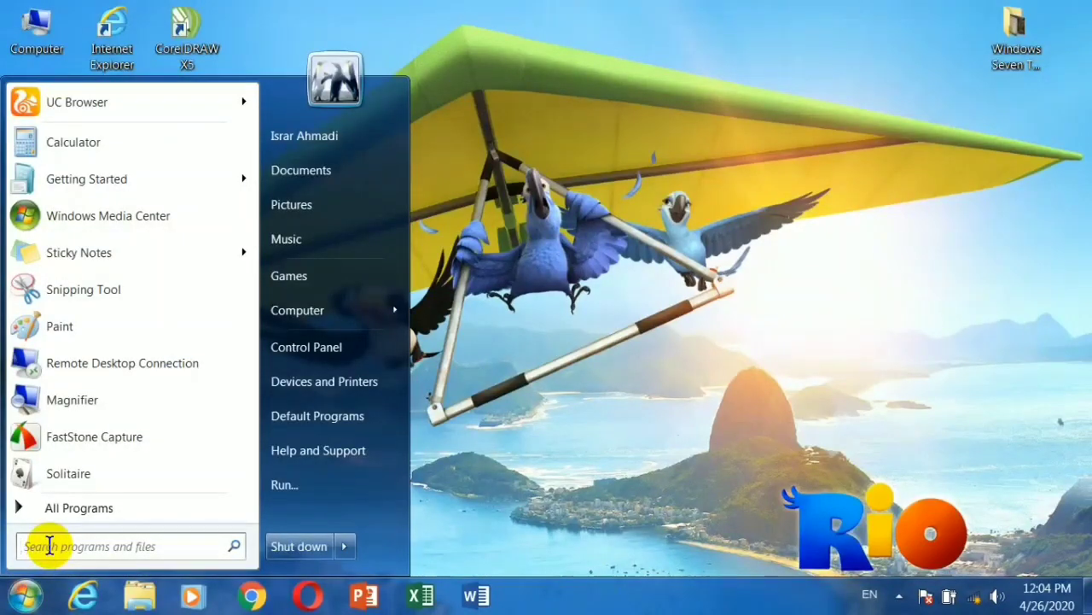
pyautogui.write('Taskbar and')
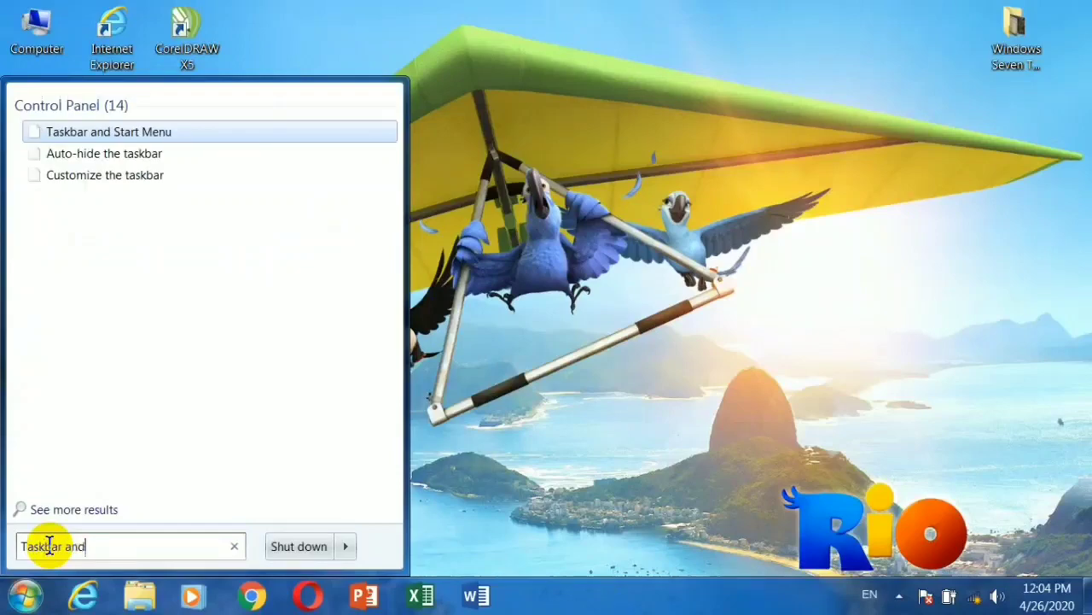
pyautogui.click(152, 135)
pyautogui.click(361, 141)
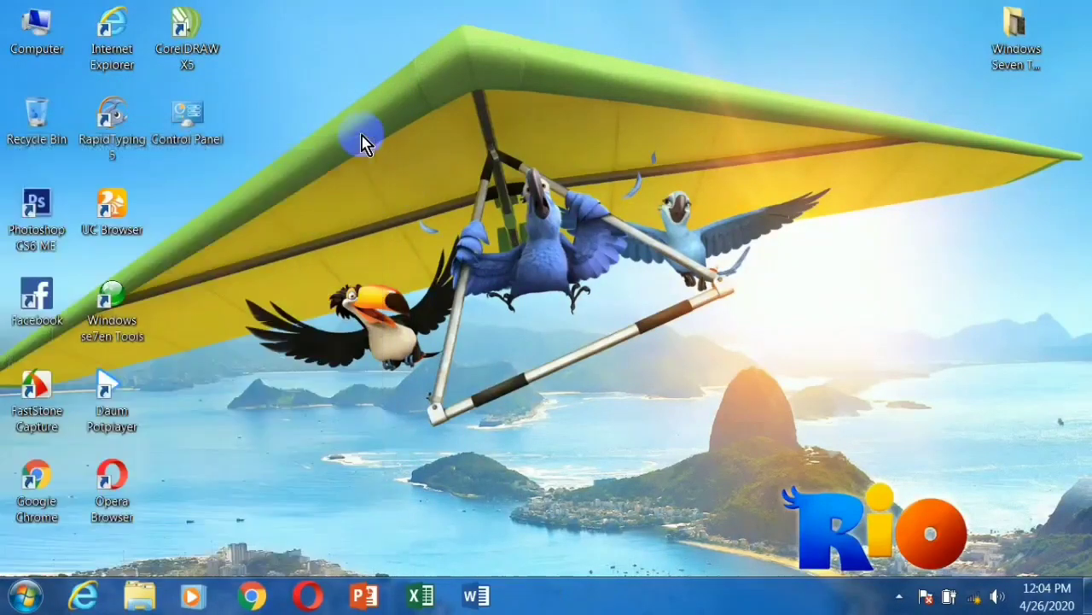
# Step: Refresh the desktop, bring up the Taskbar and Start Menu Properties once more and dismiss the dialog
pyautogui.rightClick(483, 146)
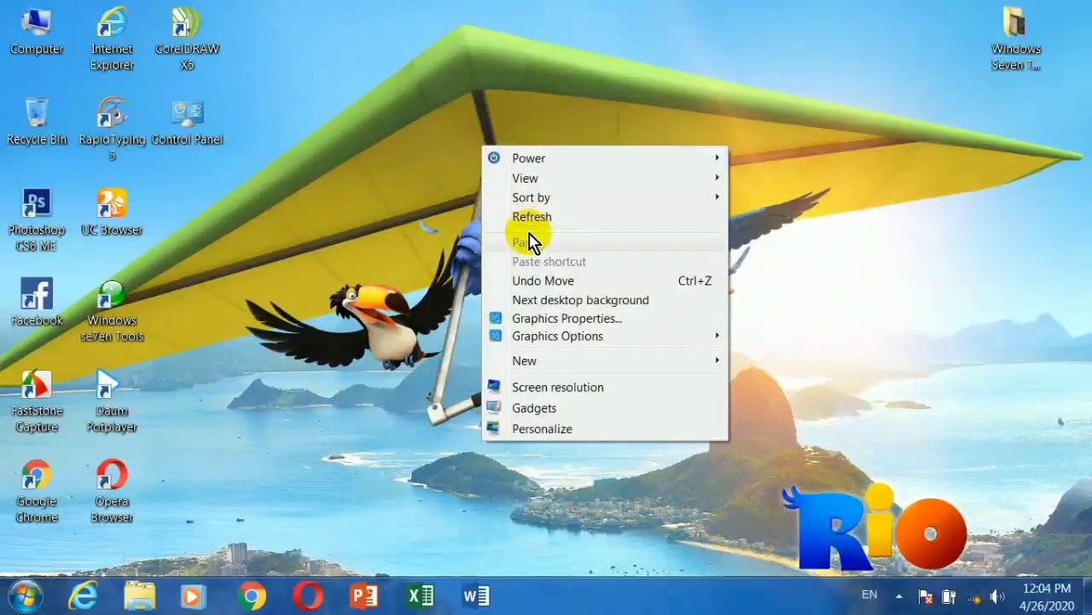
pyautogui.click(530, 218)
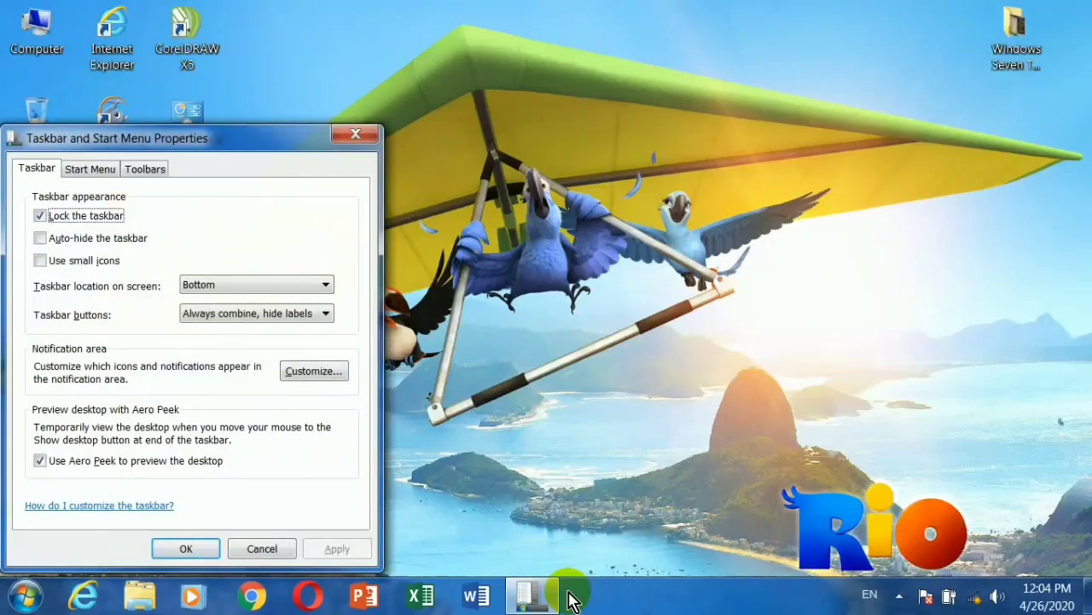
pyautogui.press('Escape')
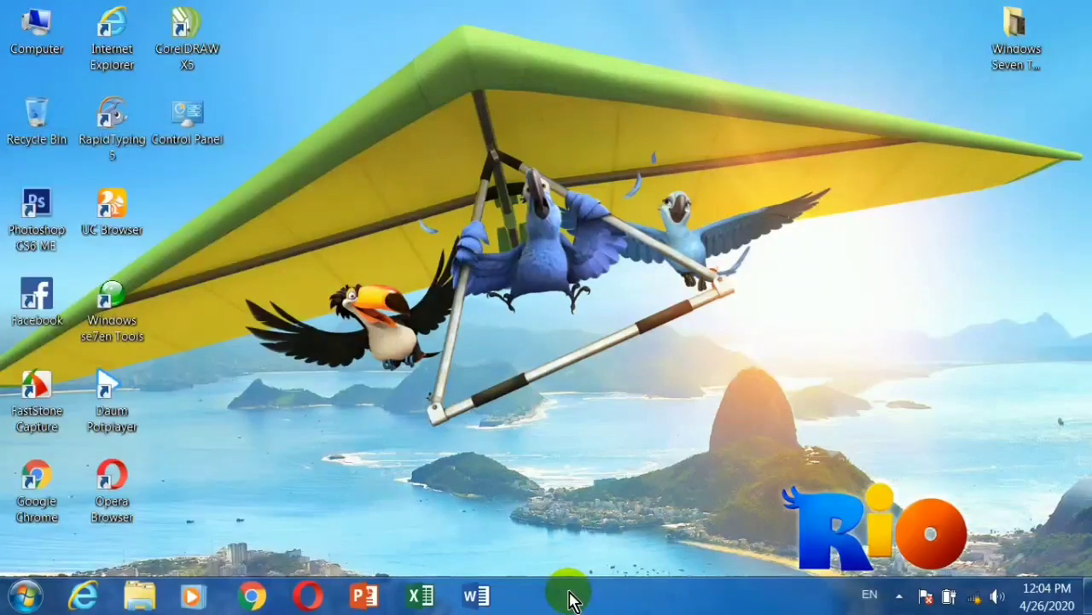
# Step: Run notepad and write the lines "Taskbar and start Menu" and "Alt+Enter --> Taskbar and start menu"
pyautogui.press('super+r')
pyautogui.write('notepad')
pyautogui.press('Return')
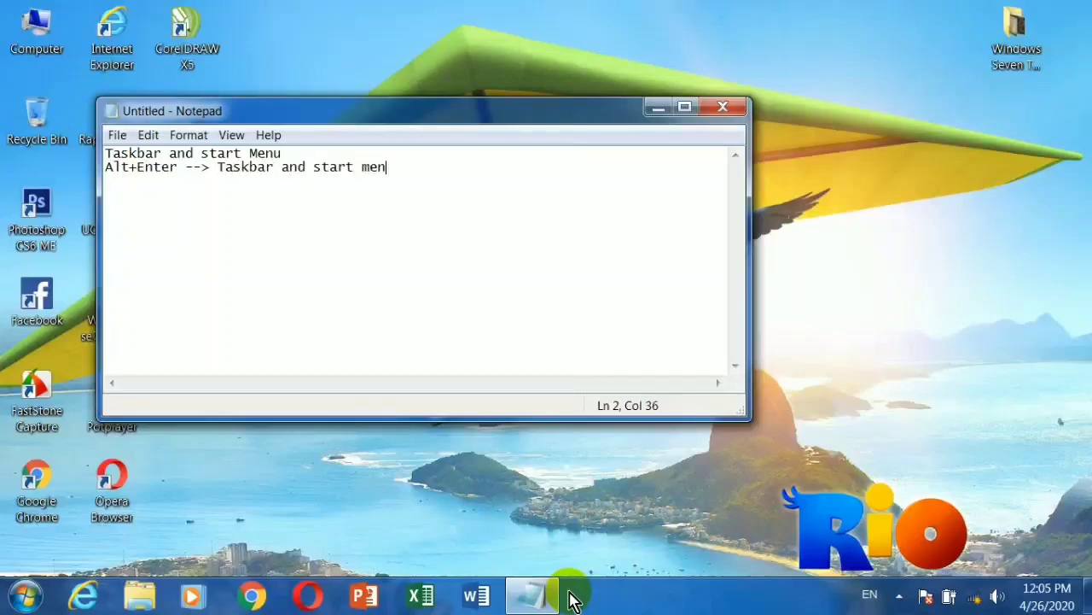
# Step: Save the note on the Desktop as a text document named Shortcut and close Notepad
pyautogui.hotkey('ctrl', 's')
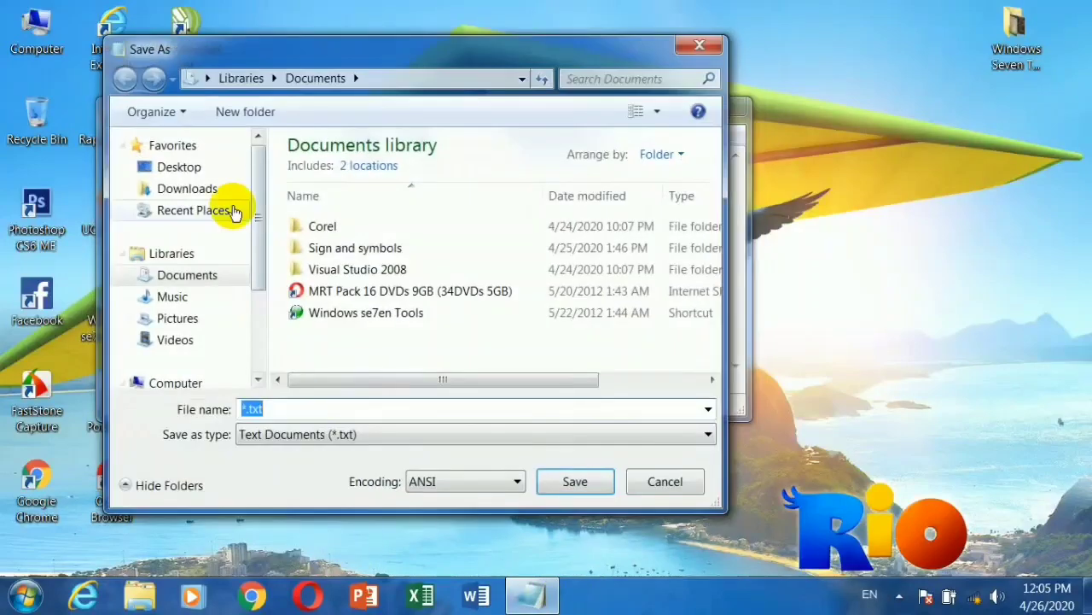
pyautogui.click(179, 167)
pyautogui.click(569, 483)
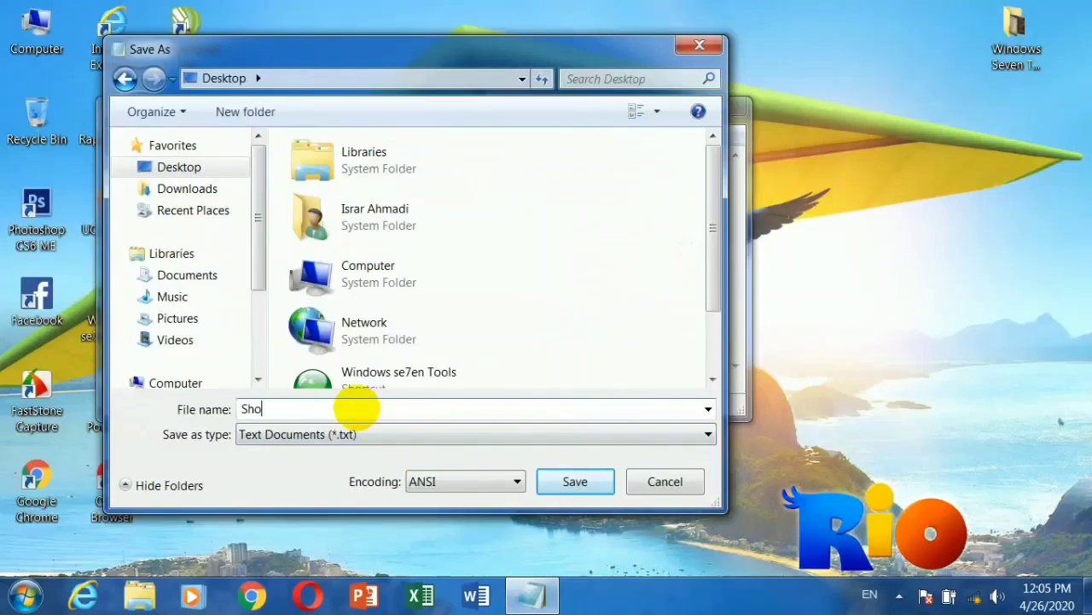
pyautogui.press('Return')
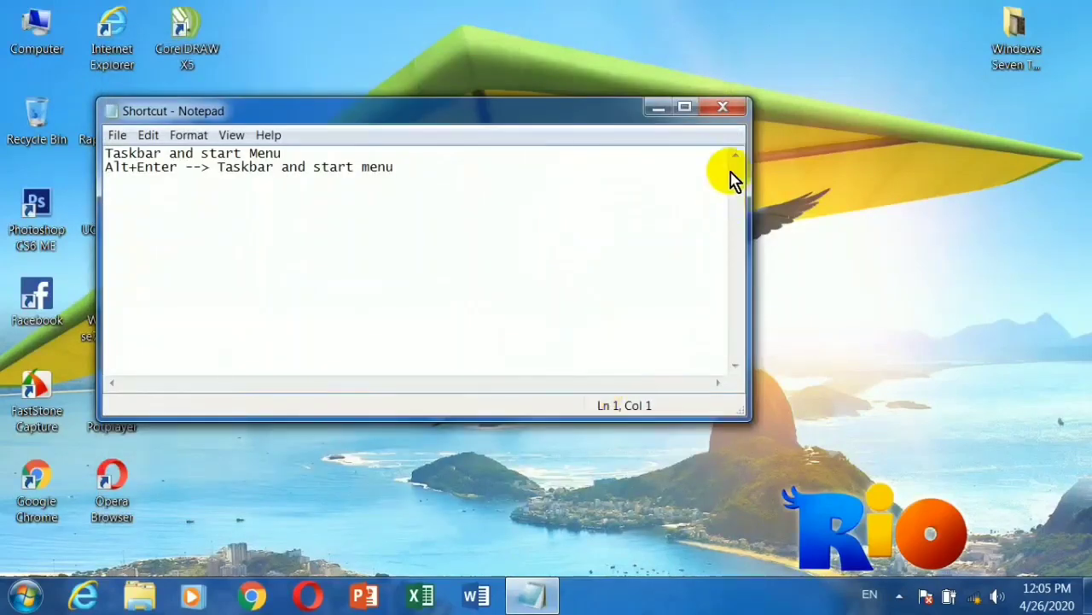
pyautogui.click(703, 111)
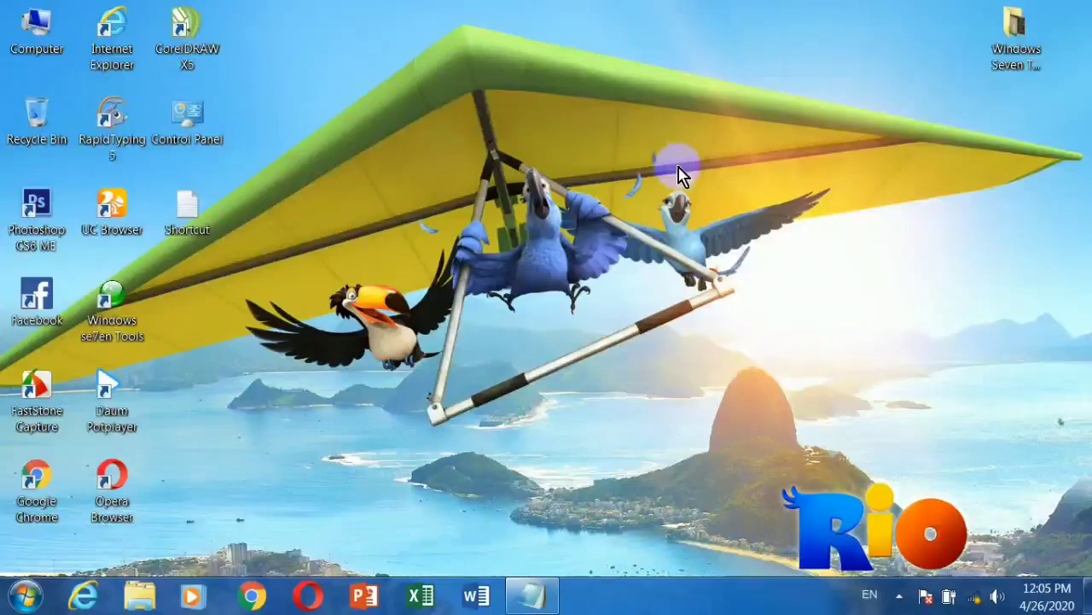
pyautogui.click(546, 589)
pyautogui.click(721, 109)
# Step: Open the Taskbar and Start Menu Properties from the taskbar and move the dialog to the middle of the desktop
pyautogui.rightClick(525, 133)
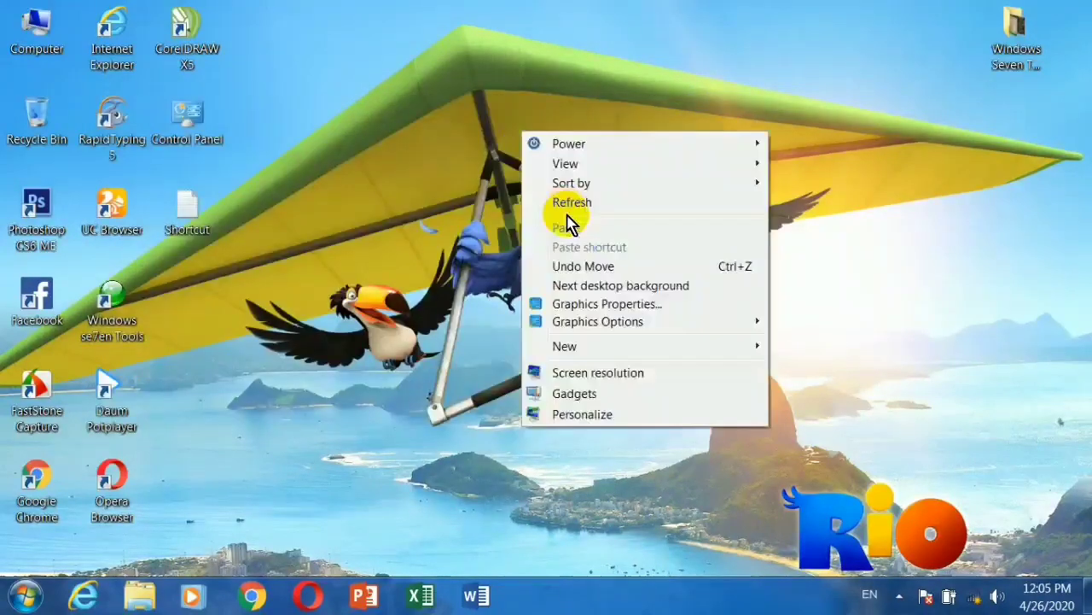
pyautogui.click(568, 225)
pyautogui.rightClick(597, 605)
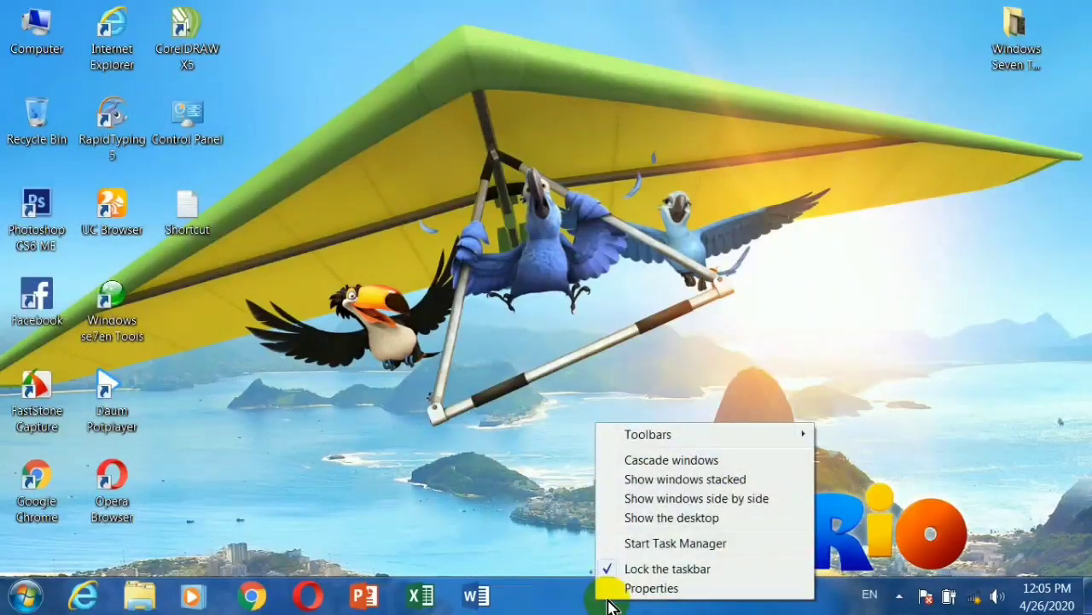
pyautogui.click(641, 597)
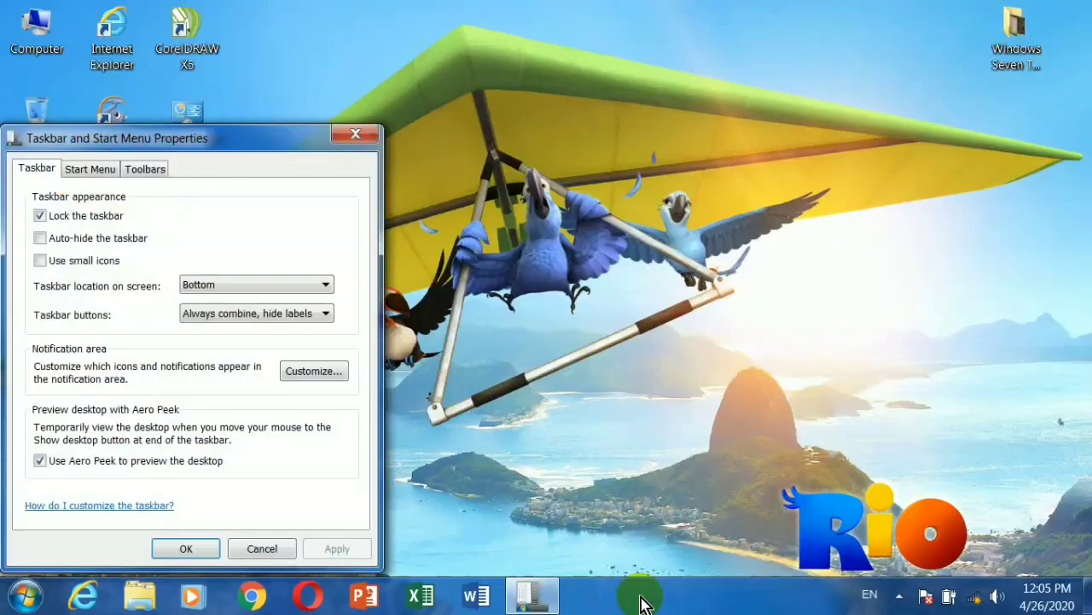
pyautogui.moveTo(179, 144); pyautogui.dragTo(513, 59)
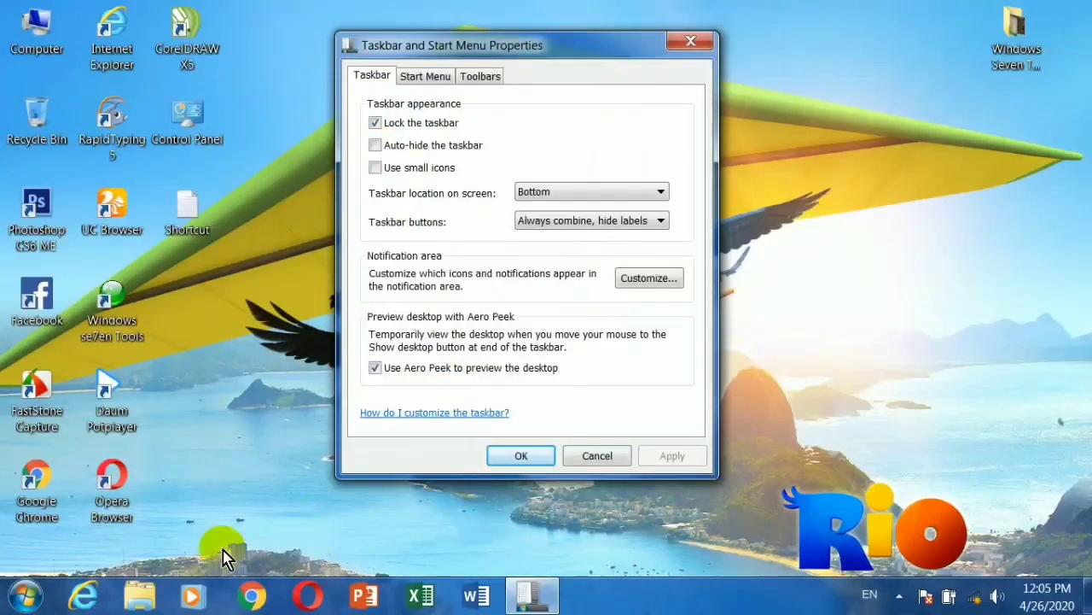
# Step: Review the Start Menu and Toolbars settings in the properties dialog, then return to the Taskbar settings
pyautogui.click(434, 77)
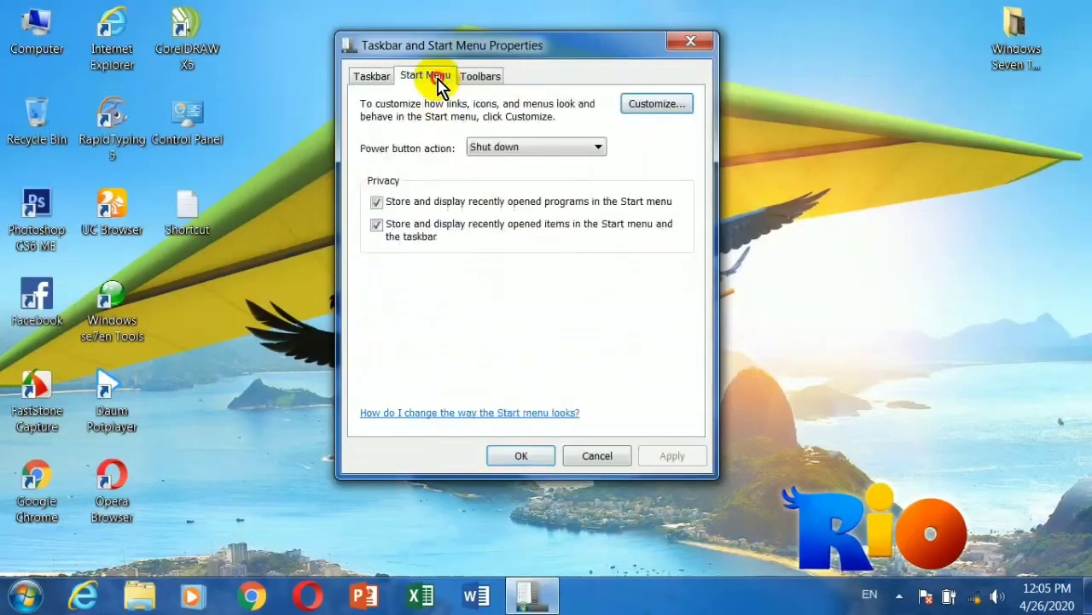
pyautogui.click(481, 81)
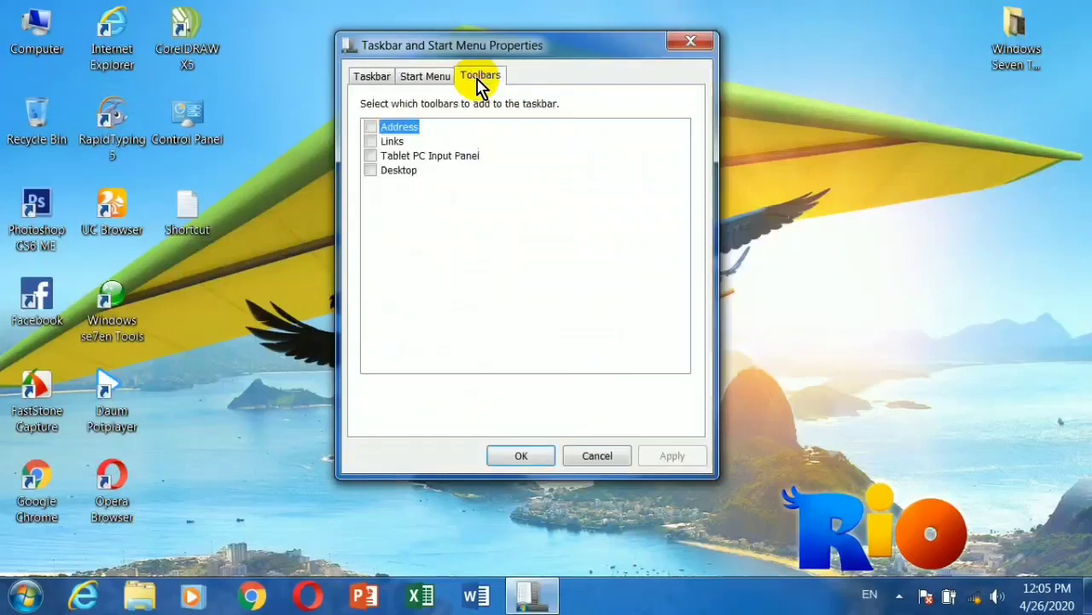
pyautogui.click(375, 79)
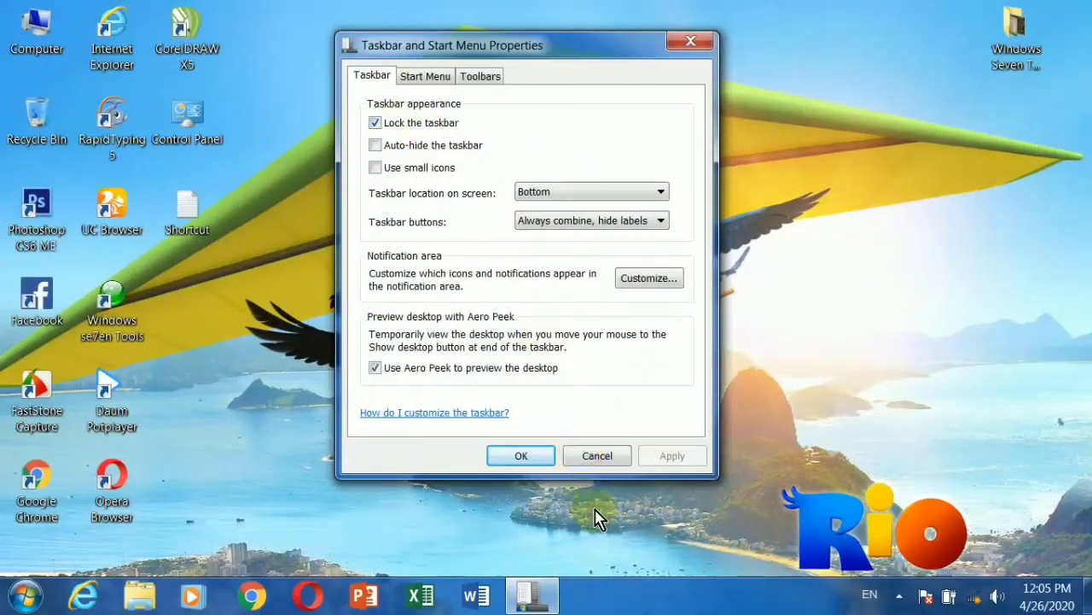
pyautogui.click(606, 595)
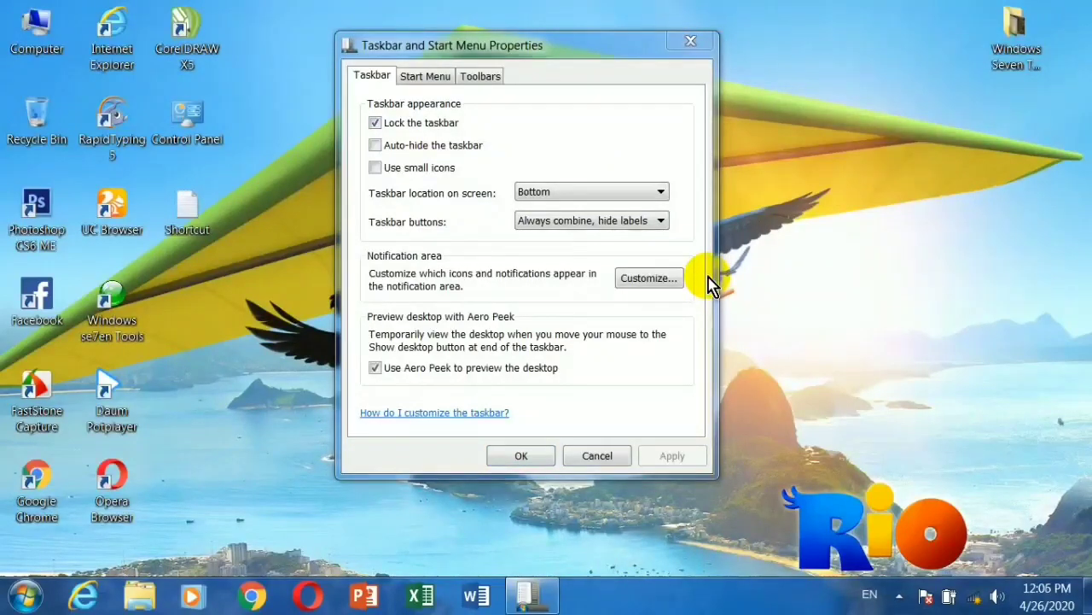
# Step: Unlock the taskbar, apply the change and close the properties dialog
pyautogui.click(375, 122)
pyautogui.click(672, 455)
pyautogui.click(522, 454)
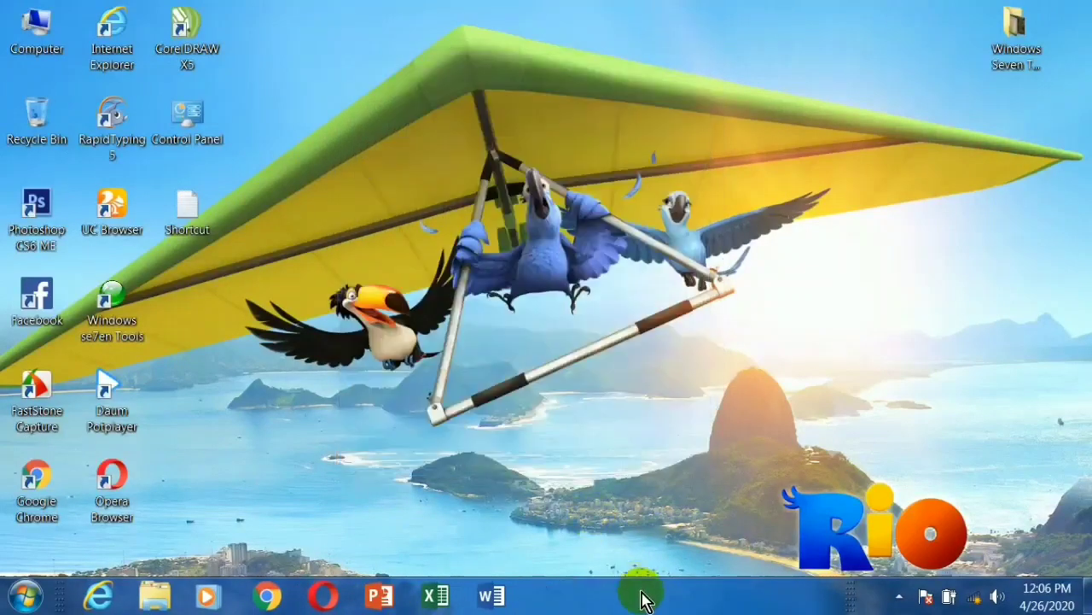
# Step: Try moving the unlocked taskbar around the screen, put it back at the bottom edge and clear the icon selection
pyautogui.moveTo(640, 586); pyautogui.dragTo(564, 580)
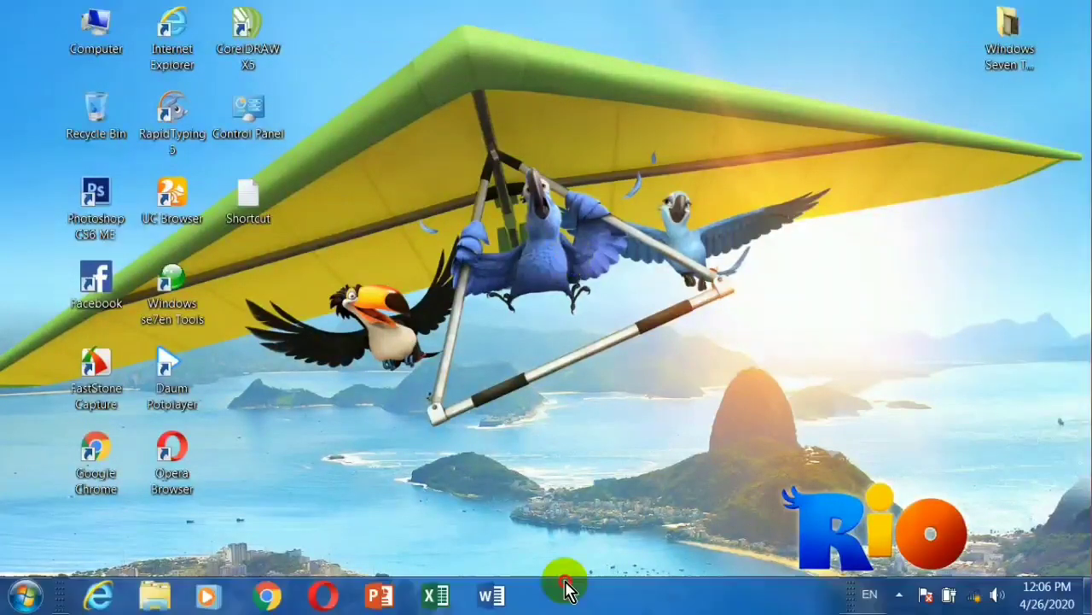
pyautogui.moveTo(328, 515); pyautogui.dragTo(5, 5)
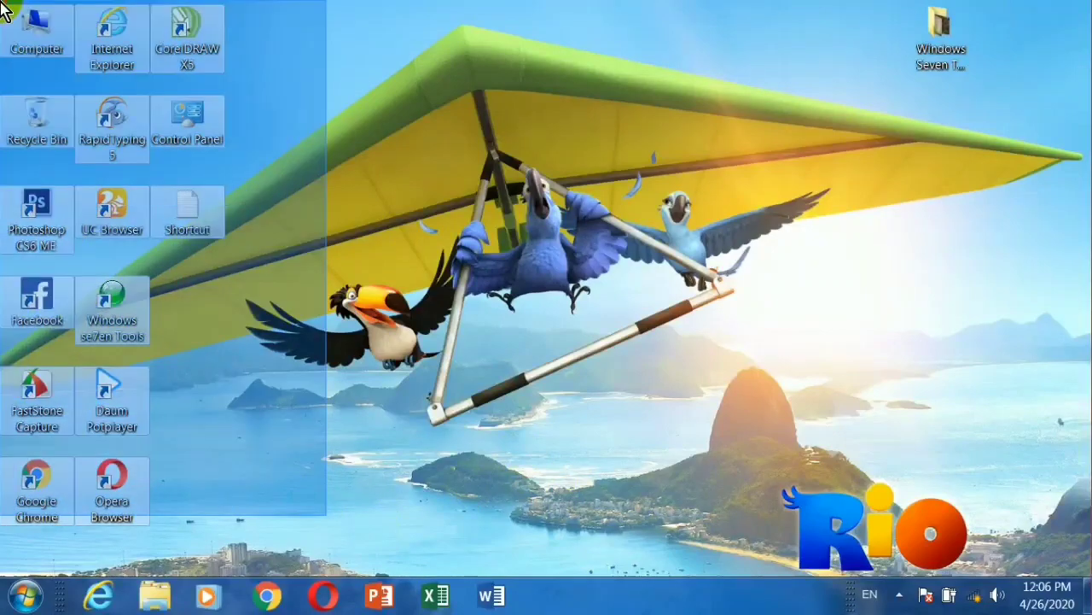
pyautogui.click(571, 415)
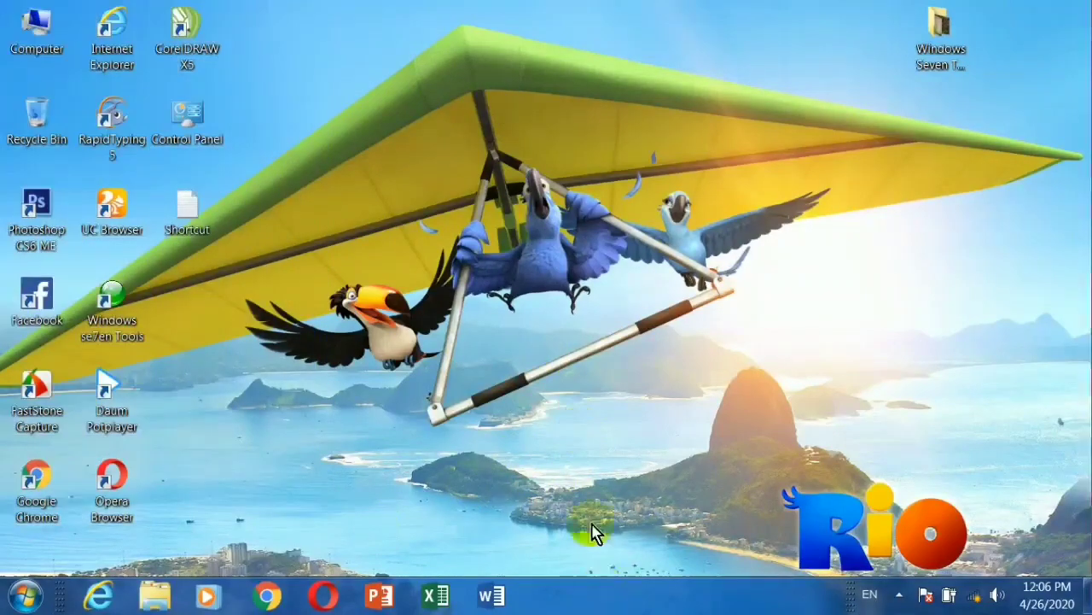
# Step: Open the Personalization window from the desktop and bring up the Taskbar and Start Menu Properties
pyautogui.rightClick(578, 111)
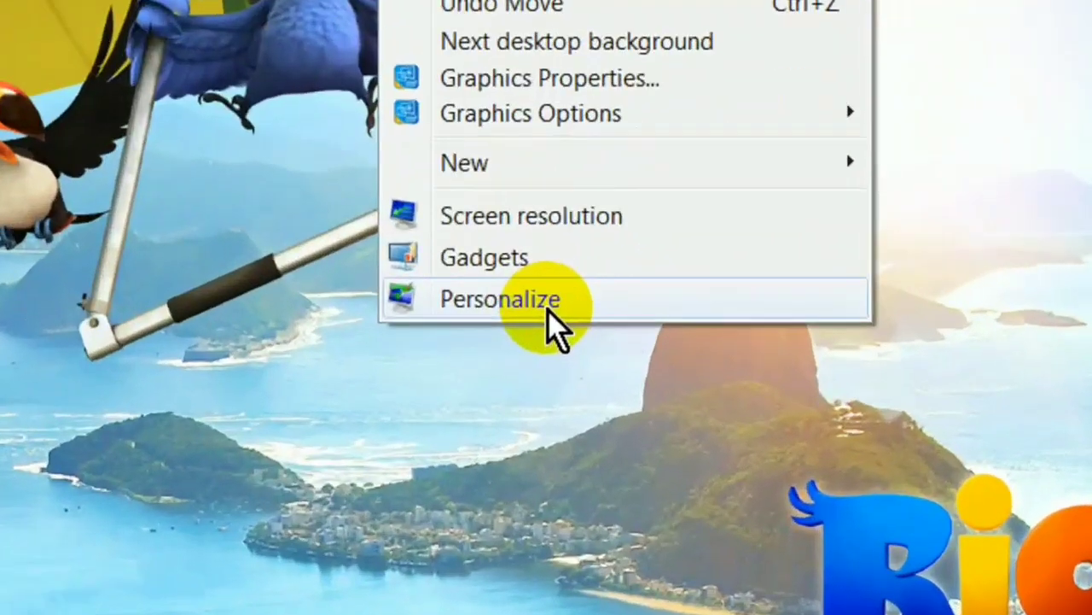
pyautogui.click(640, 395)
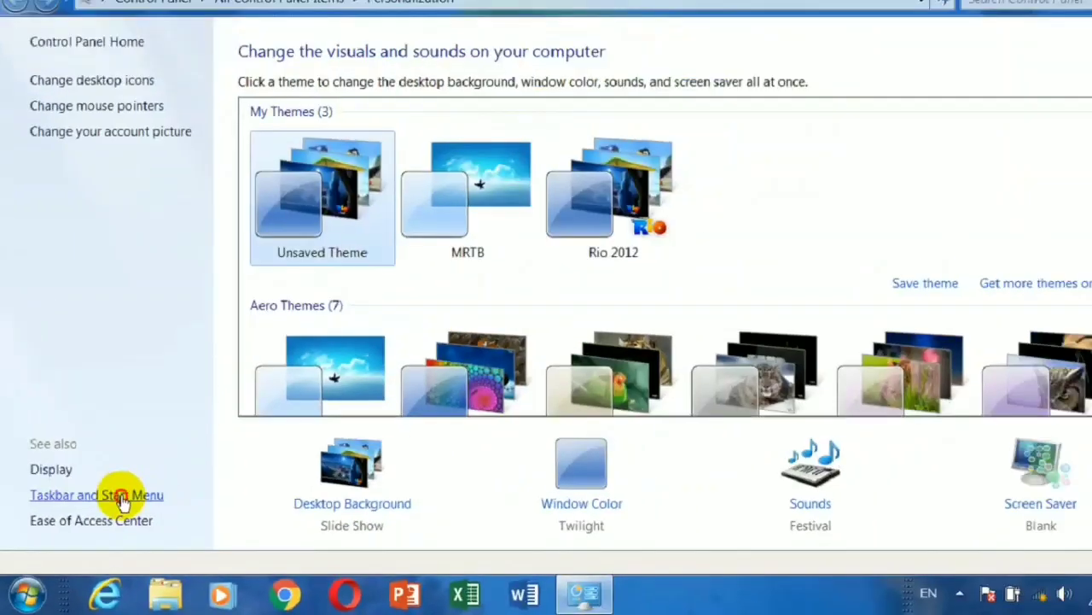
pyautogui.click(230, 397)
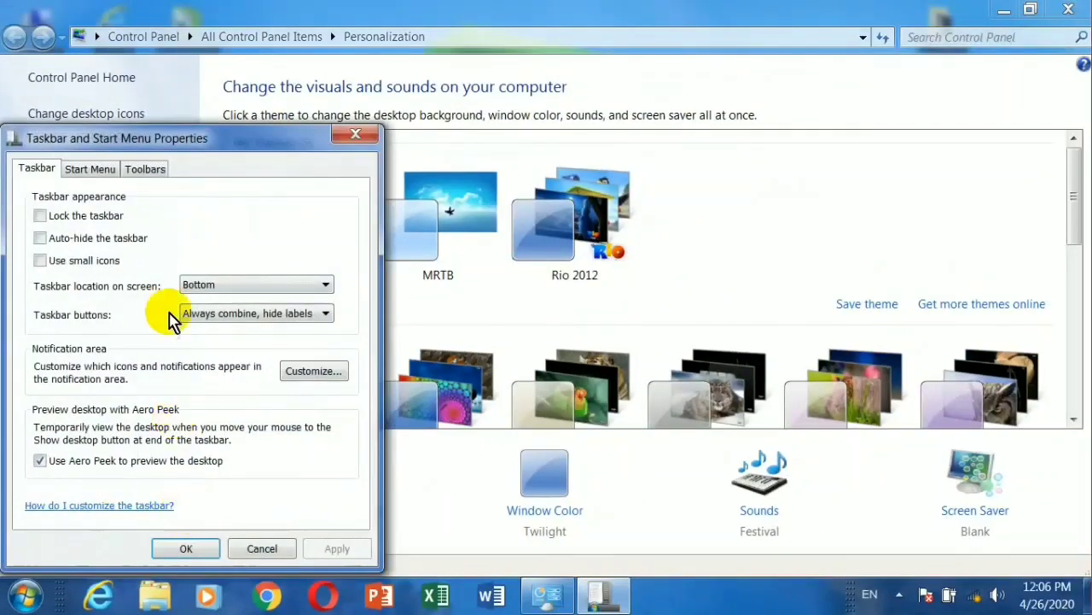
# Step: Lock the taskbar, apply the change, close the properties dialog and minimise the Personalization window
pyautogui.click(40, 215)
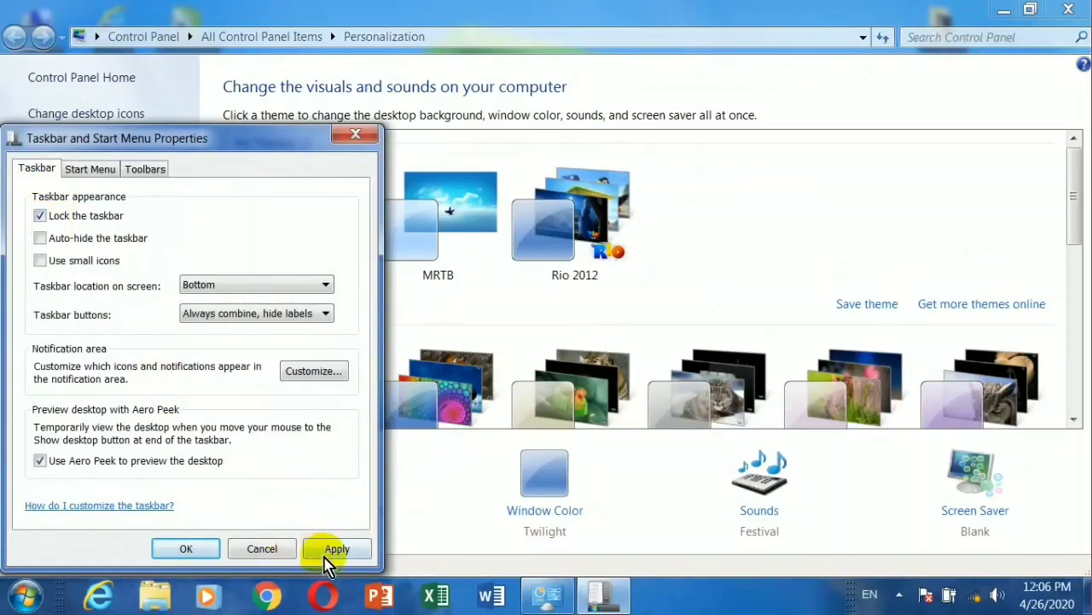
pyautogui.click(330, 548)
pyautogui.click(209, 549)
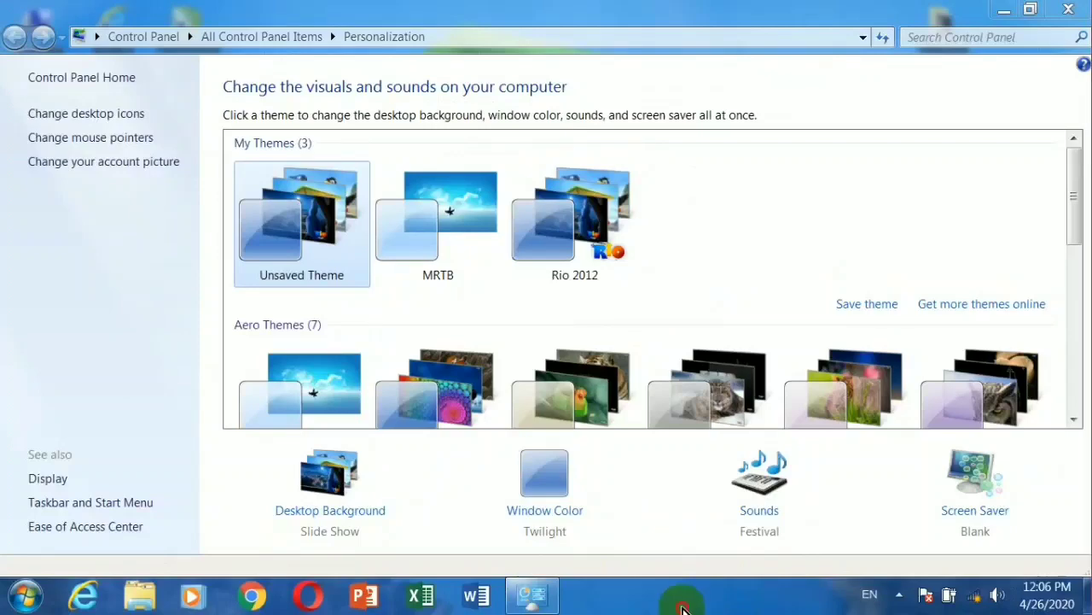
pyautogui.click(1005, 9)
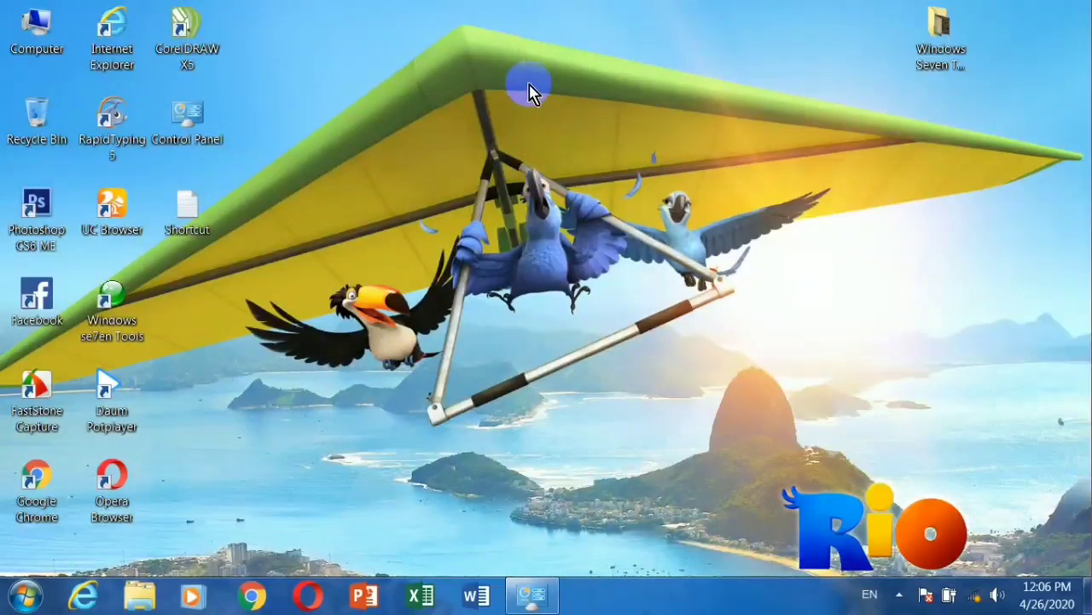
# Step: Open the taskbar's properties, move the dialog up to mid-screen, turn on Auto-hide the taskbar and confirm the change
pyautogui.rightClick(614, 583)
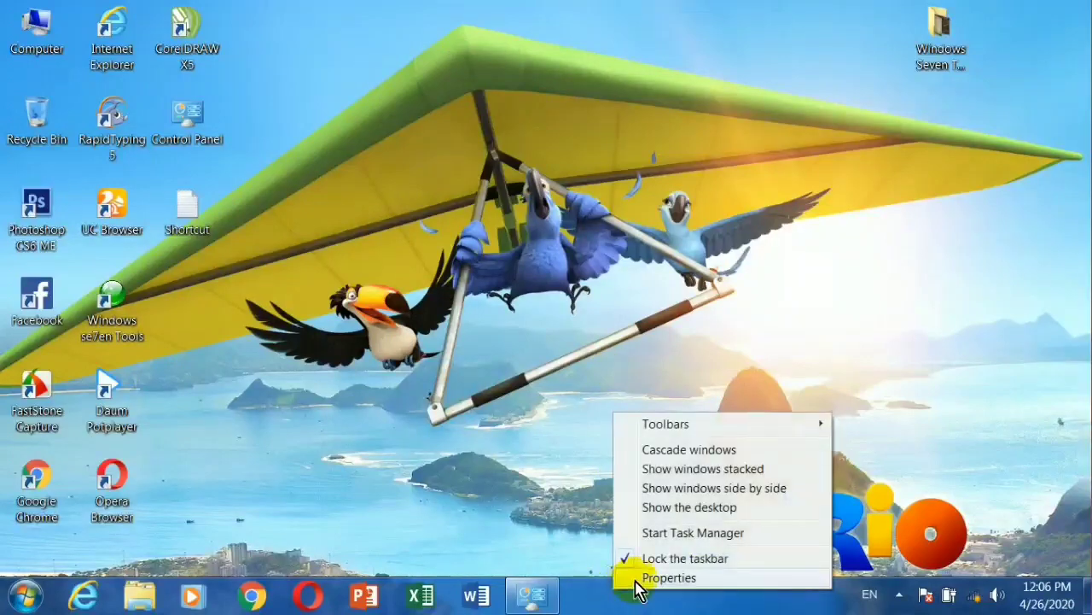
pyautogui.click(669, 577)
pyautogui.moveTo(196, 139); pyautogui.dragTo(589, 16)
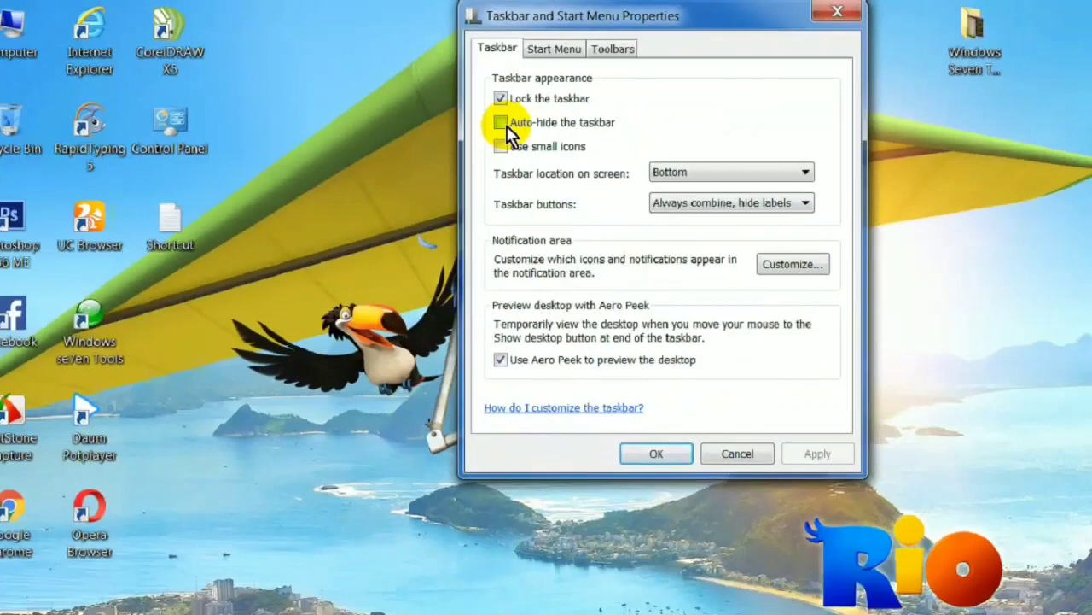
pyautogui.click(548, 229)
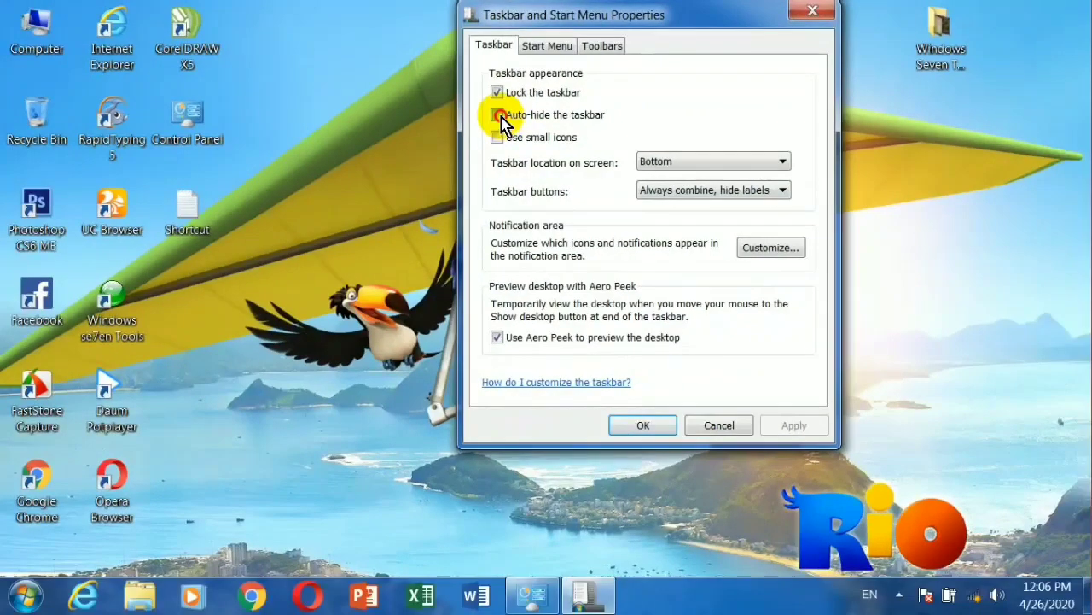
pyautogui.click(762, 423)
pyautogui.click(634, 424)
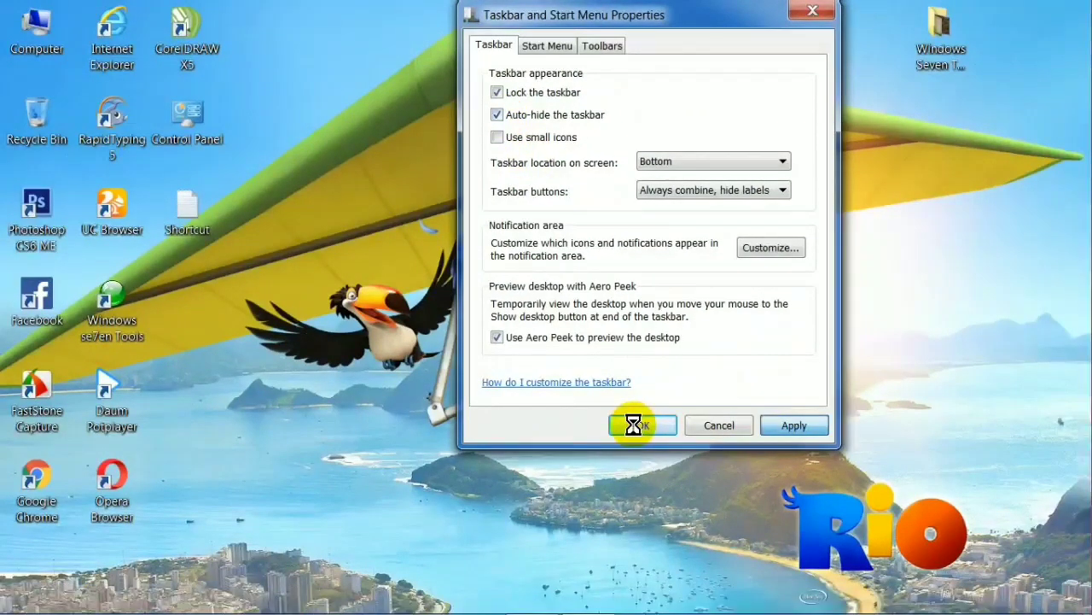
# Step: Refresh the desktop and reveal the auto-hidden taskbar at the bottom edge of the desktop
pyautogui.rightClick(513, 110)
pyautogui.click(555, 185)
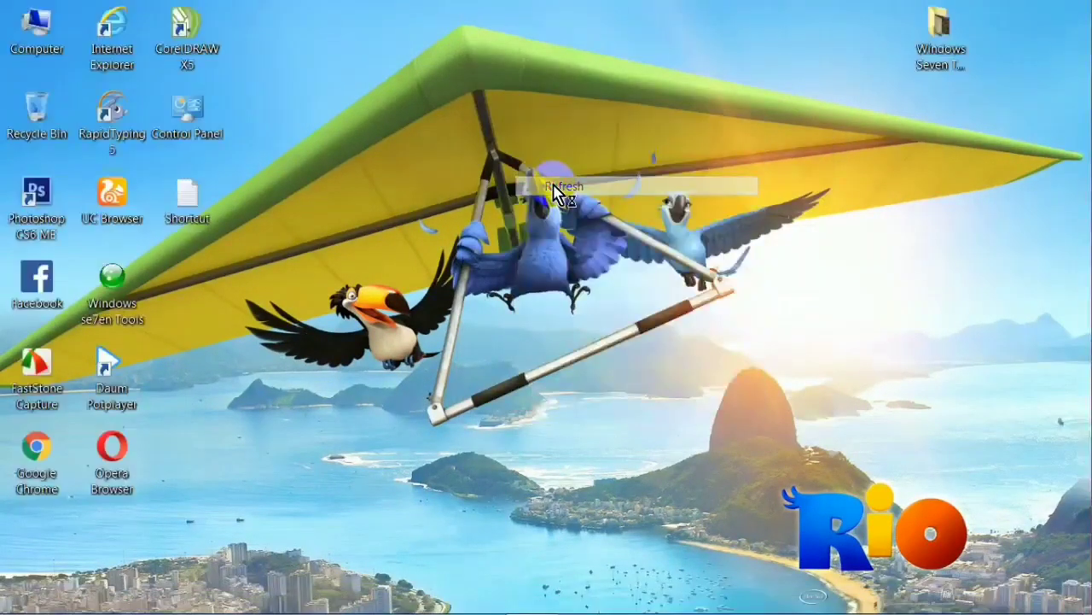
pyautogui.click(509, 213)
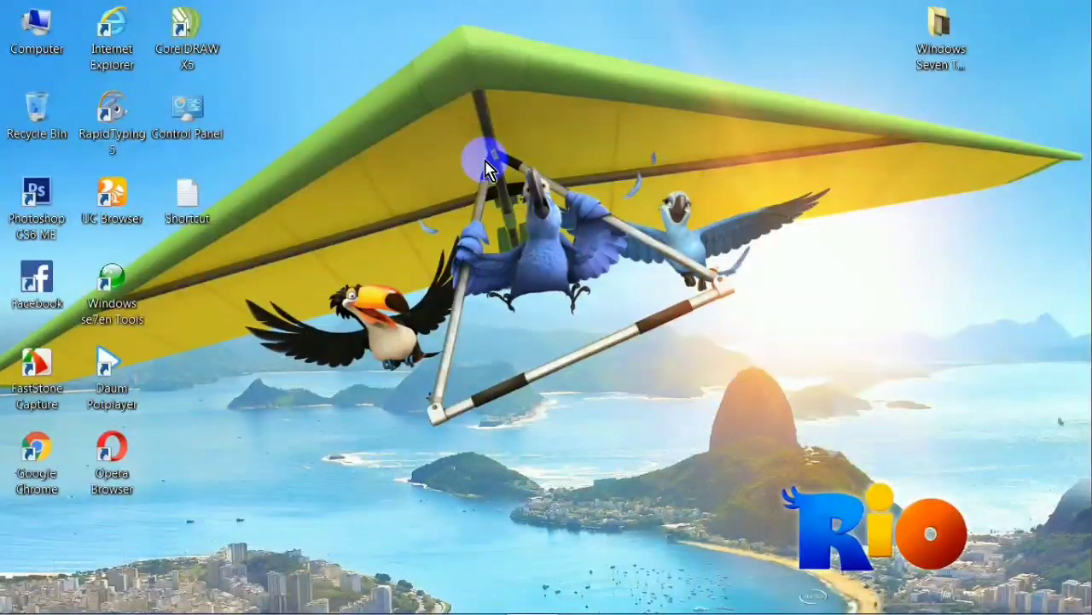
pyautogui.moveTo(688, 609)
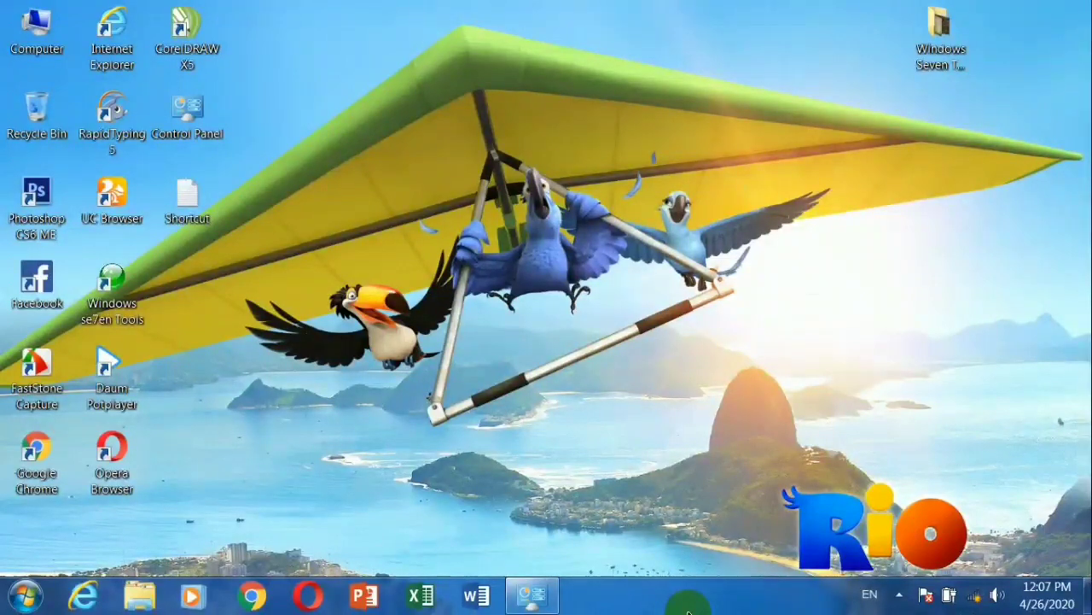
# Step: Reopen the taskbar properties through Personalization, turn off Auto-hide the taskbar and confirm the change
pyautogui.rightClick(560, 144)
pyautogui.click(629, 422)
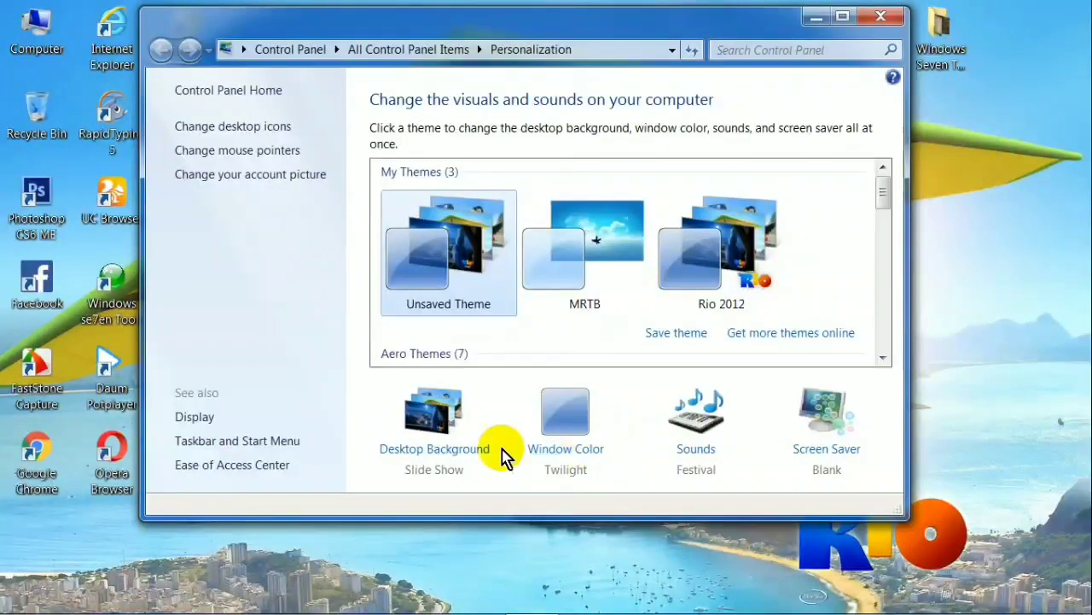
pyautogui.click(225, 442)
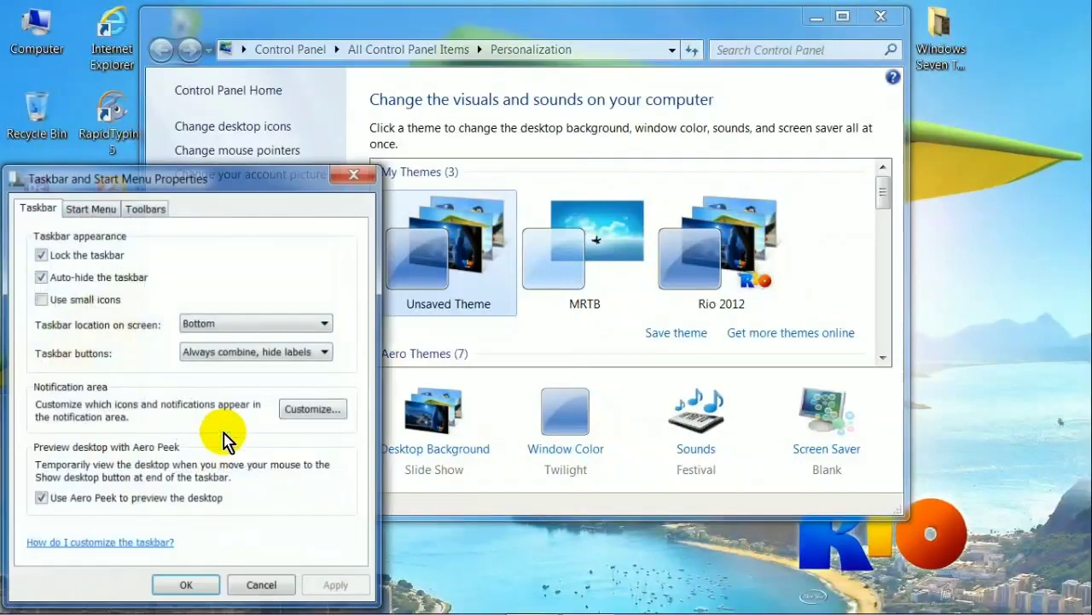
pyautogui.click(58, 286)
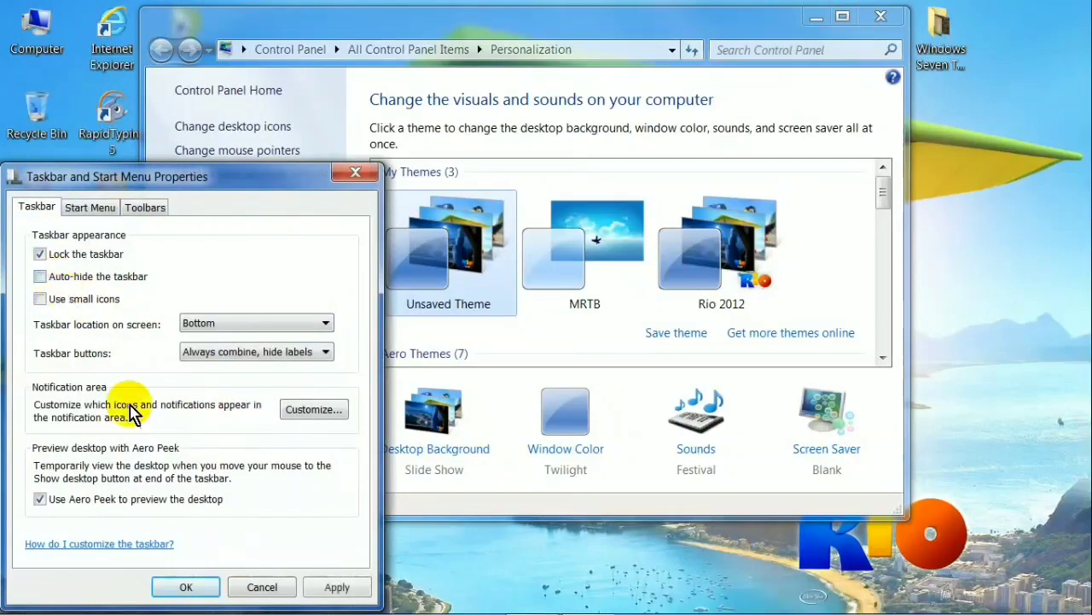
pyautogui.click(214, 581)
pyautogui.click(184, 553)
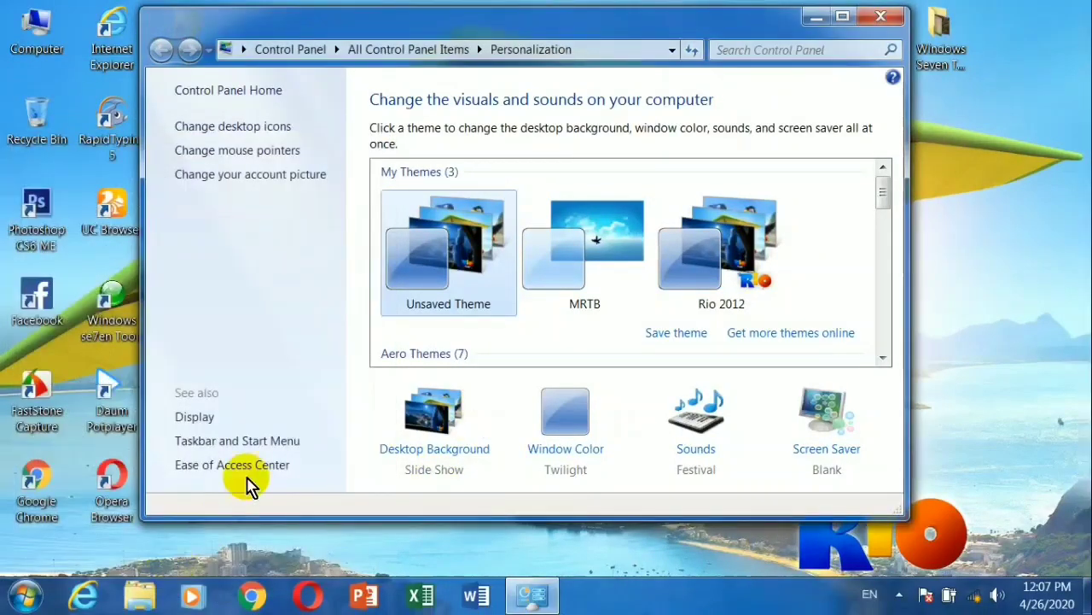
# Step: Open the taskbar properties again, turn on Use small icons, confirm the change and close the Personalization window
pyautogui.click(261, 444)
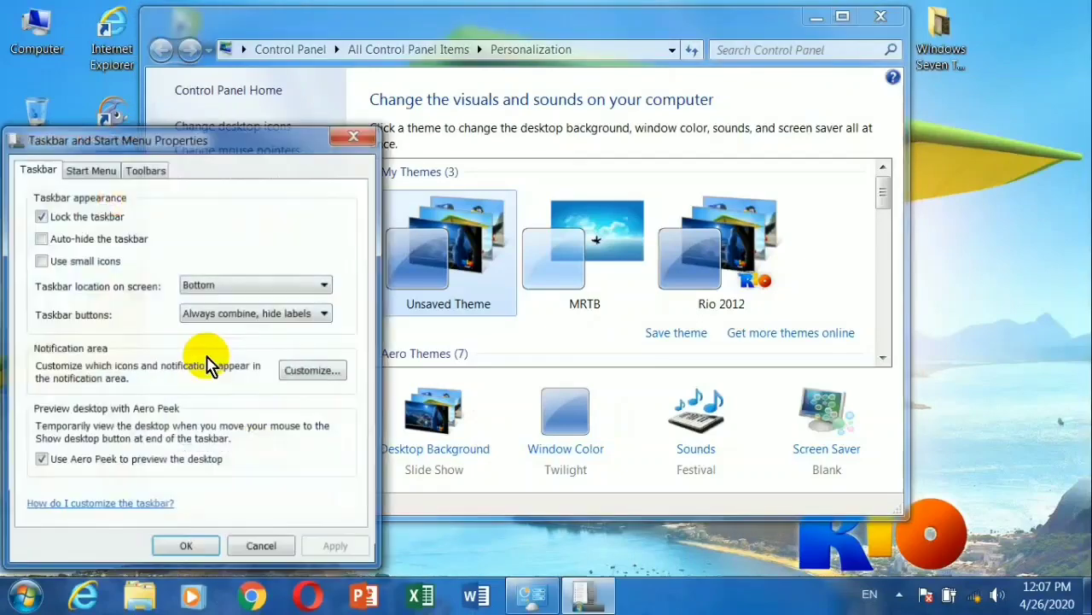
pyautogui.moveTo(174, 136); pyautogui.dragTo(555, 27)
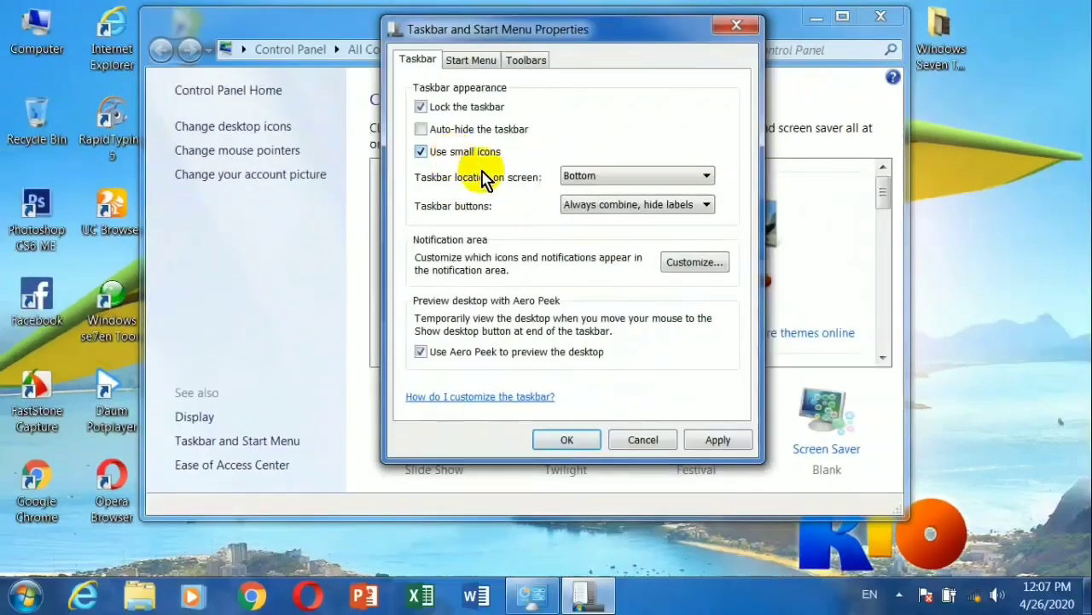
pyautogui.click(719, 440)
pyautogui.click(567, 438)
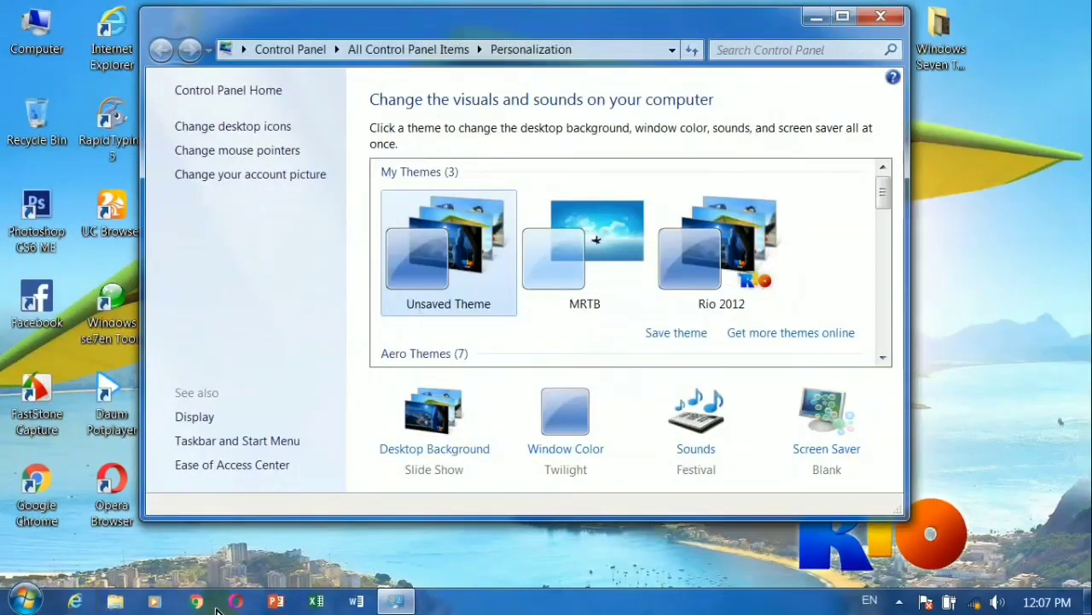
pyautogui.click(880, 17)
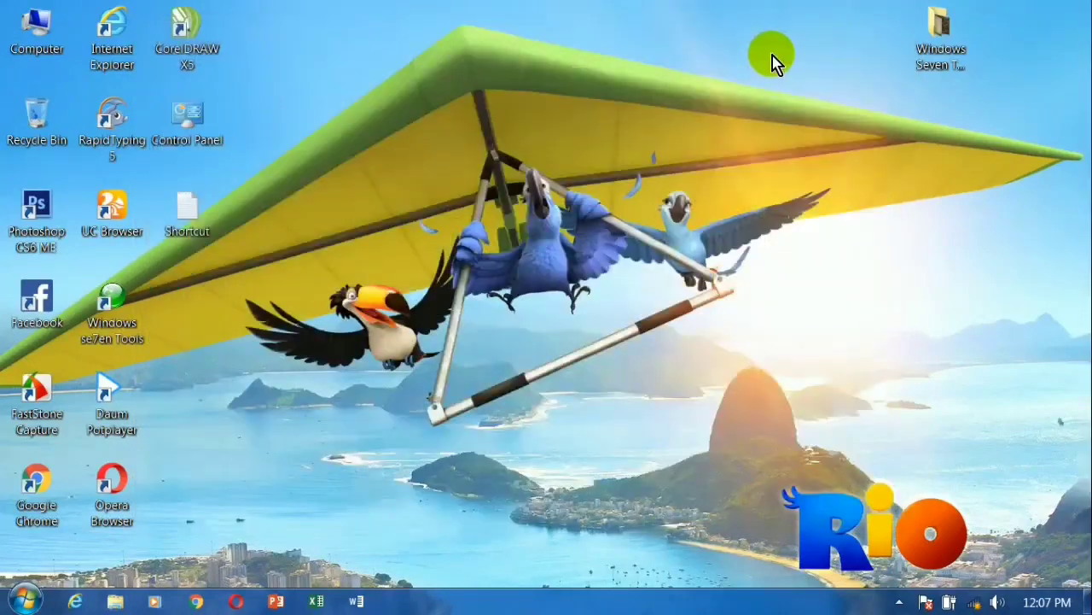
# Step: Reopen the taskbar properties through Personalization, close that window, turn off Use small icons and apply the change
pyautogui.rightClick(595, 11)
pyautogui.click(678, 283)
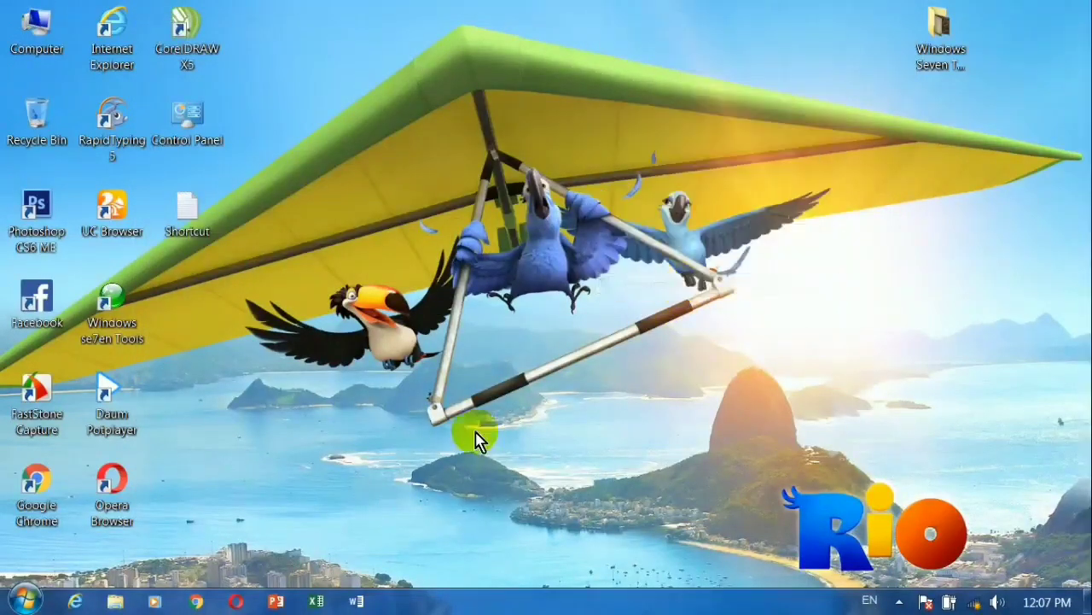
pyautogui.click(203, 441)
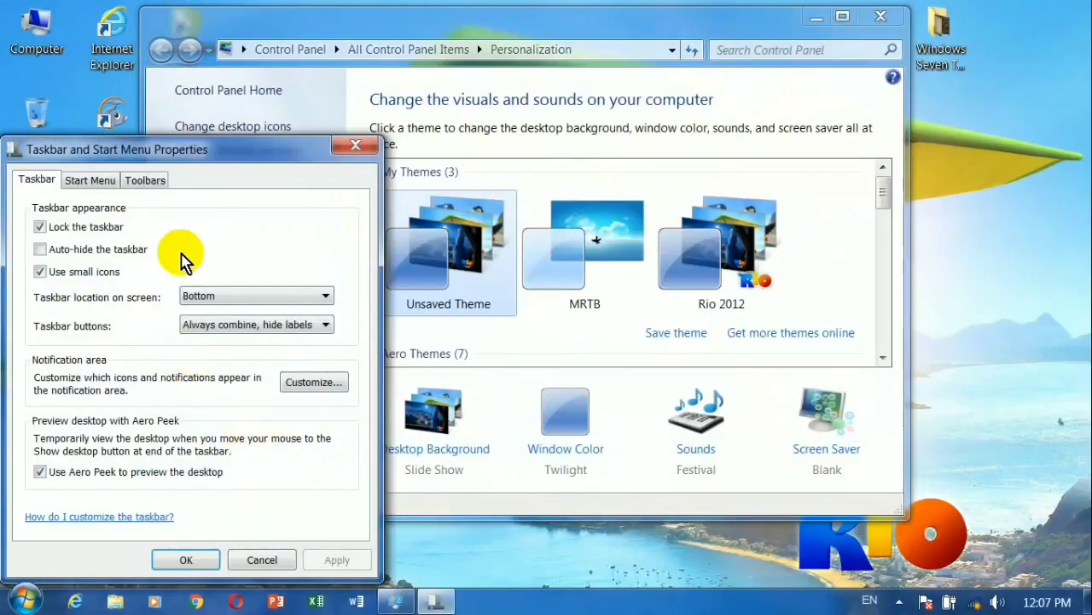
pyautogui.click(883, 16)
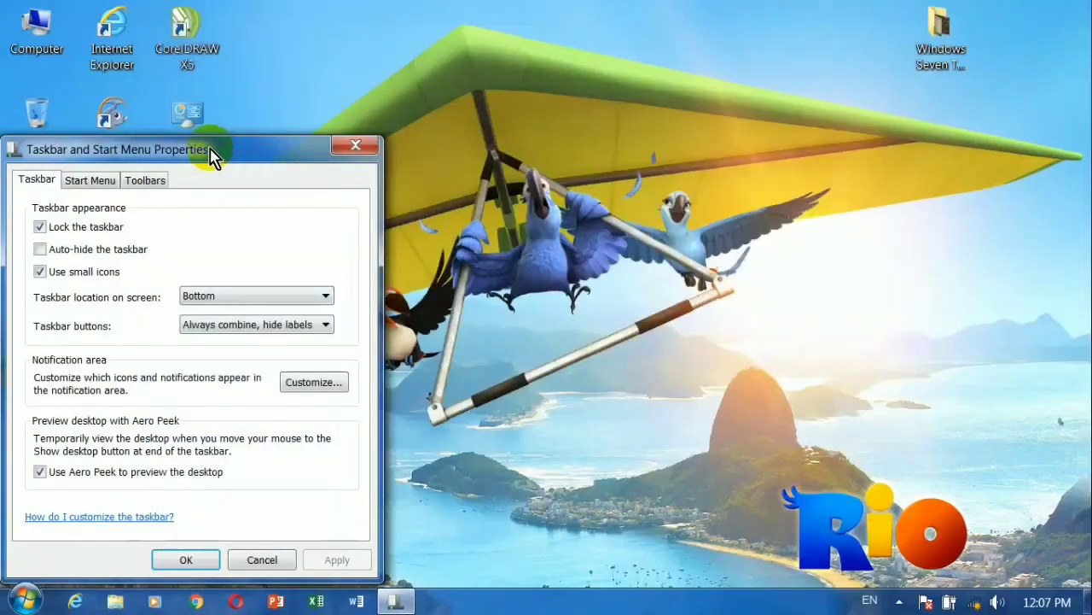
pyautogui.moveTo(215, 159); pyautogui.dragTo(613, 41)
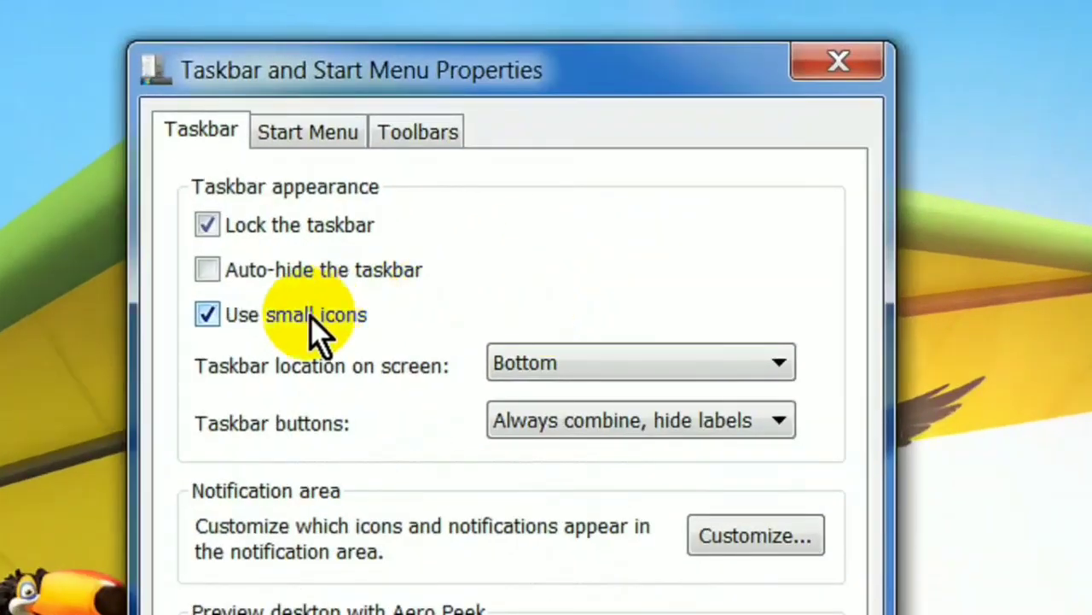
pyautogui.click(341, 281)
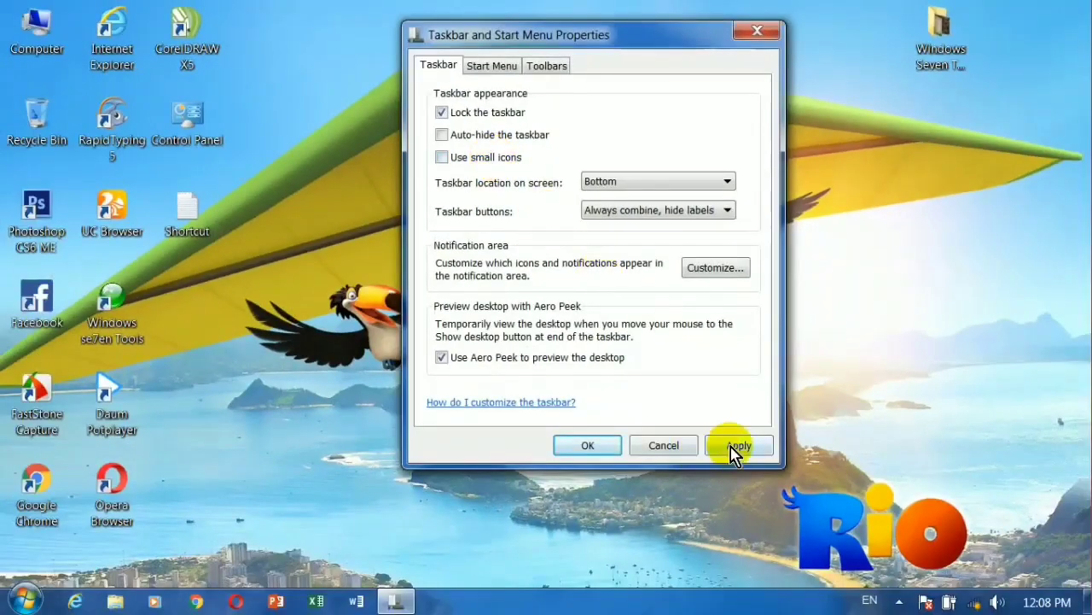
pyautogui.click(752, 594)
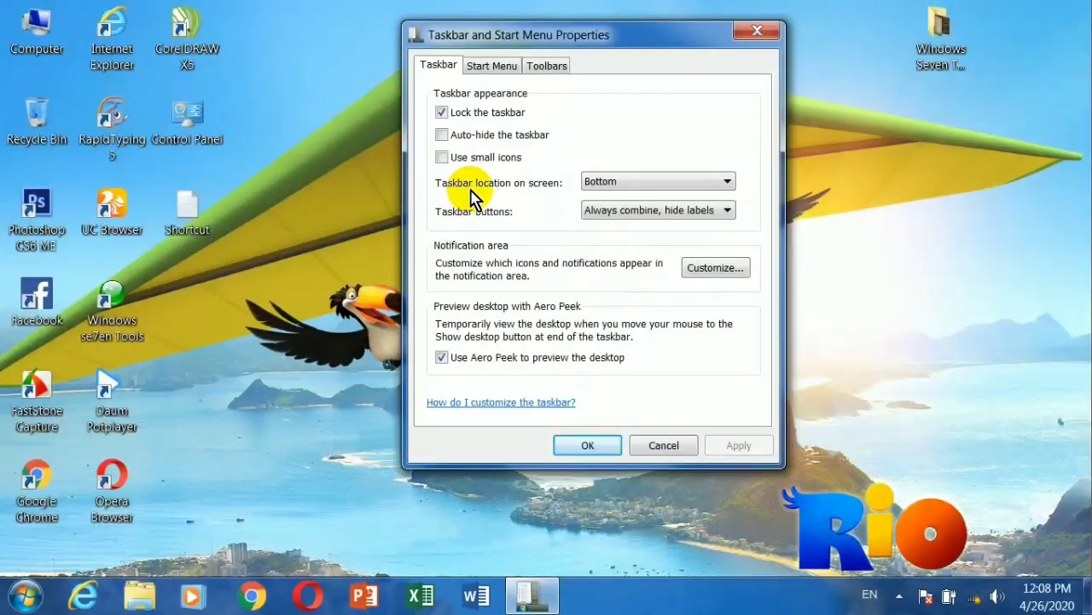
# Step: Set the taskbar location on screen to Top and apply the change
pyautogui.click(629, 182)
pyautogui.click(629, 188)
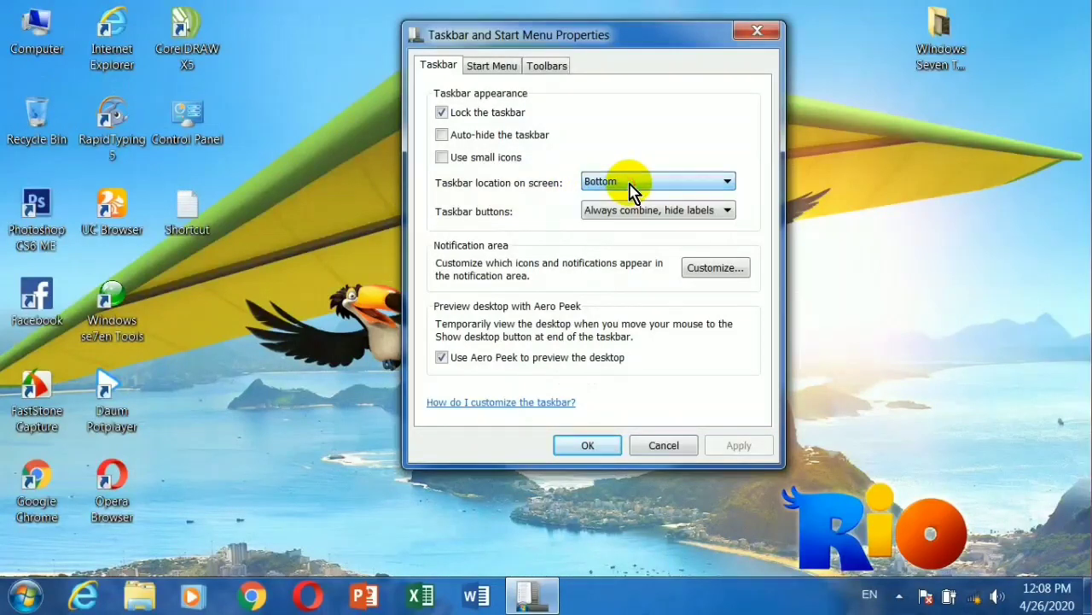
pyautogui.click(695, 186)
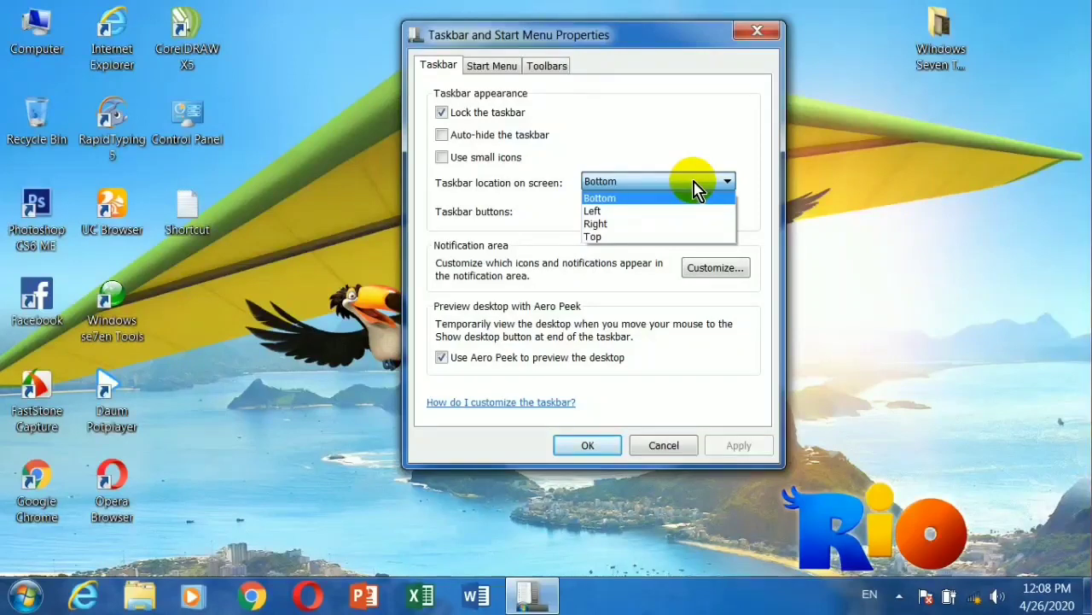
pyautogui.click(613, 236)
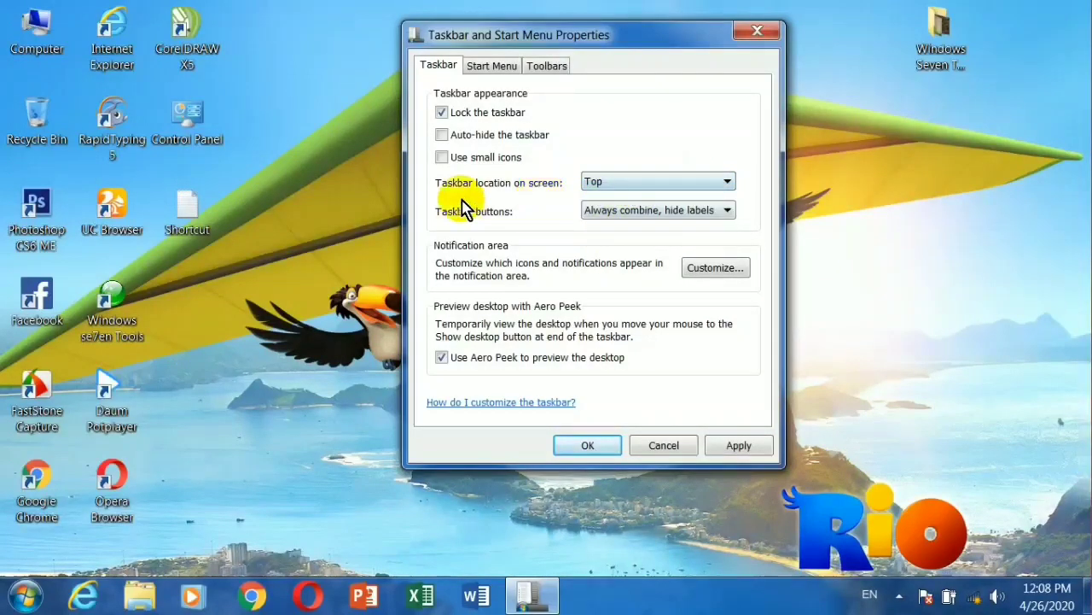
pyautogui.click(722, 445)
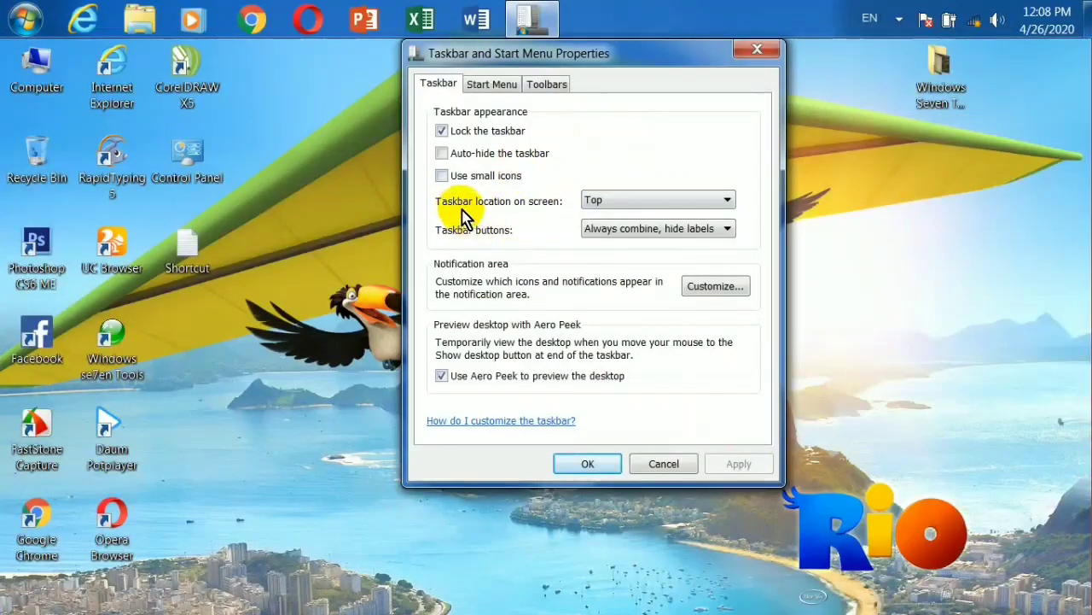
# Step: Set the taskbar location on screen back to Bottom and apply the change
pyautogui.click(593, 204)
pyautogui.click(597, 207)
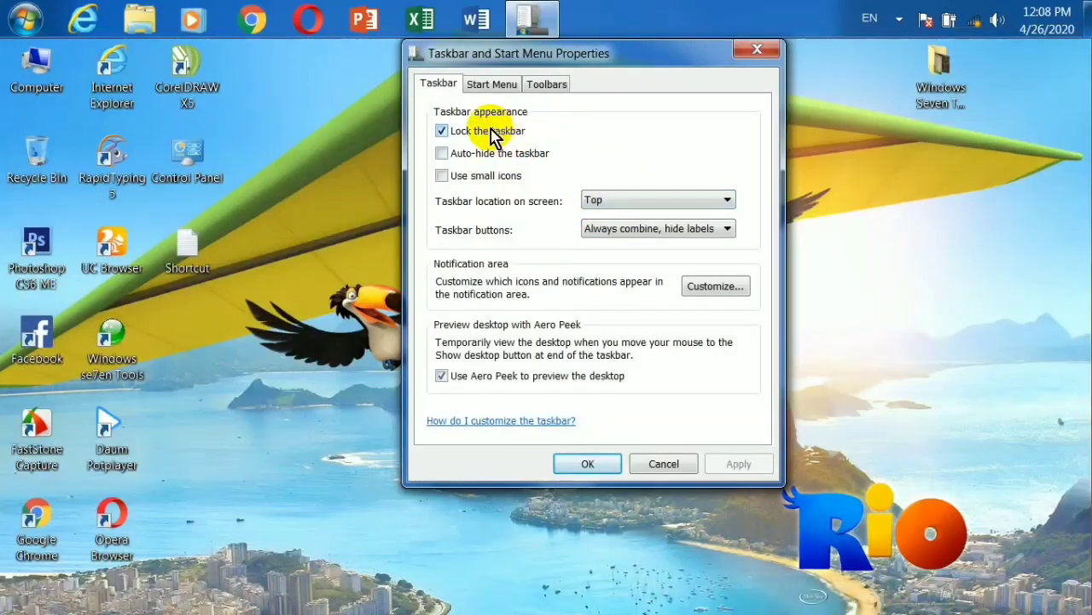
pyautogui.click(668, 202)
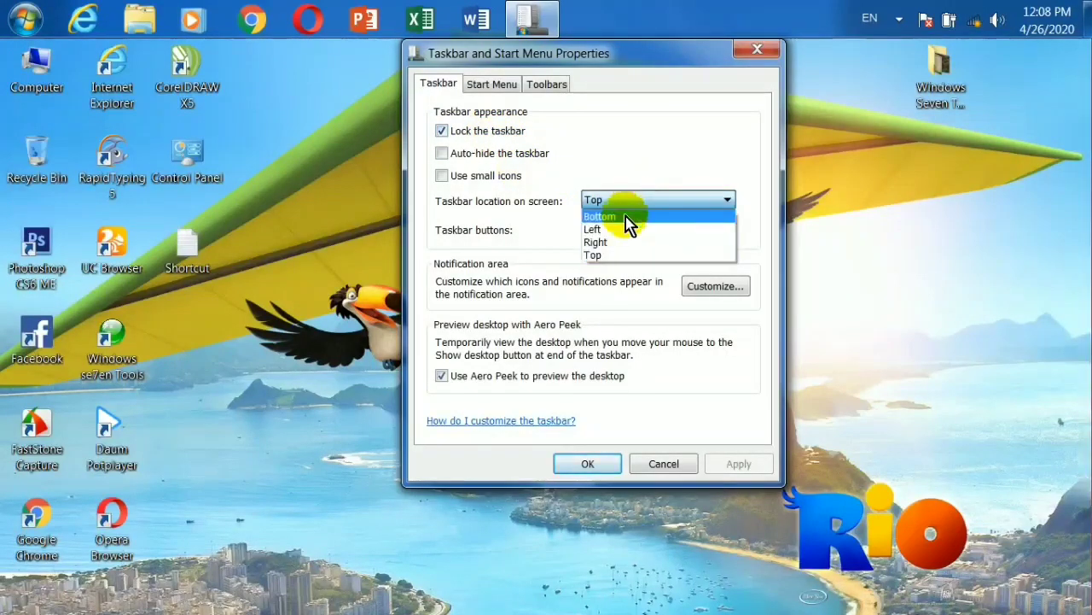
pyautogui.click(603, 217)
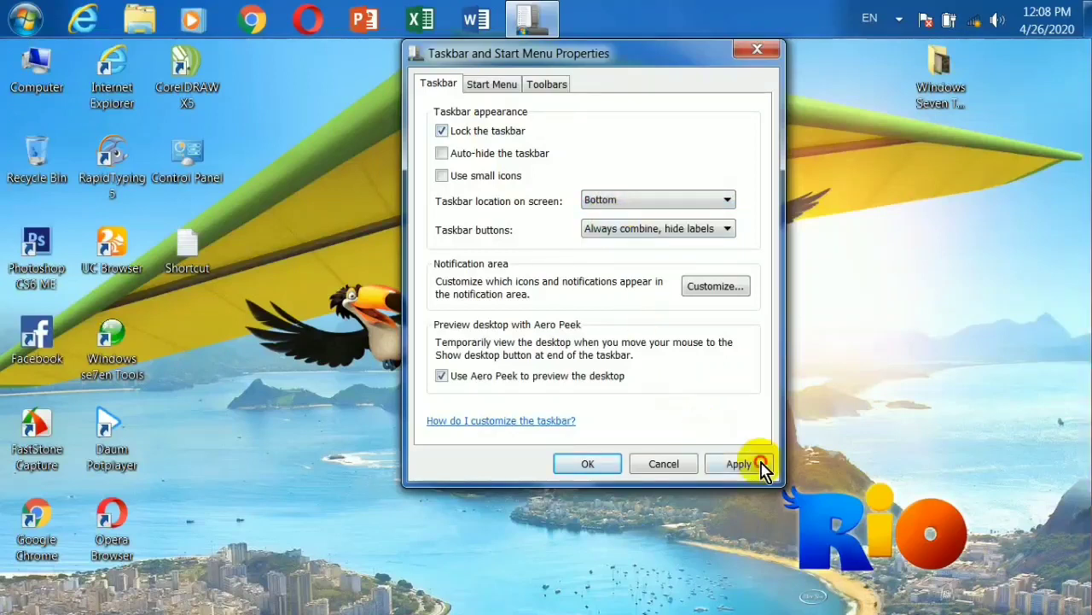
pyautogui.click(756, 464)
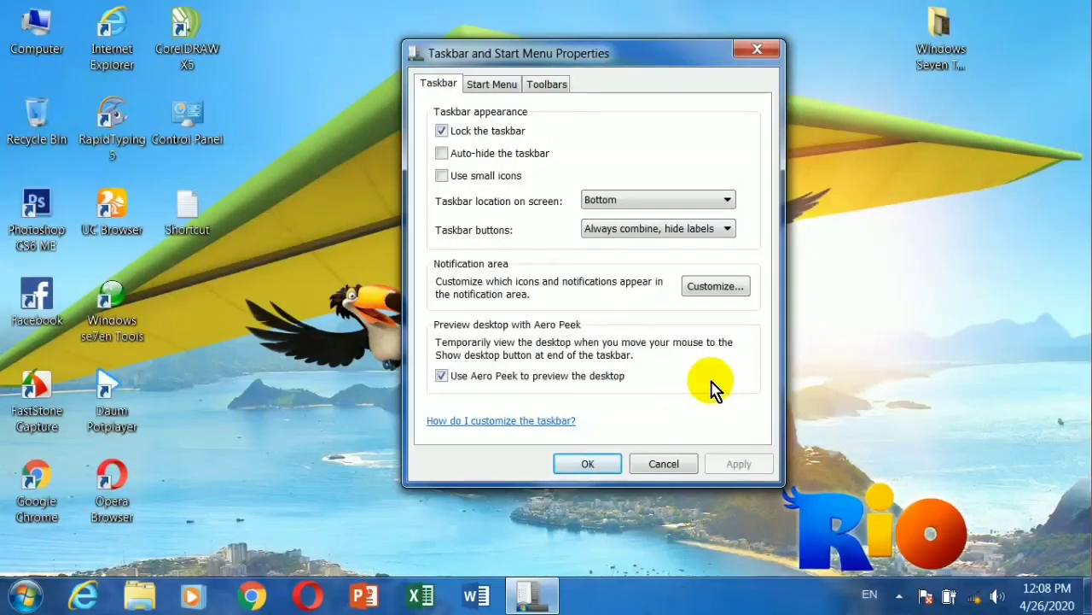
# Step: Set the taskbar location on screen to Left and apply the change
pyautogui.click(654, 201)
pyautogui.click(596, 232)
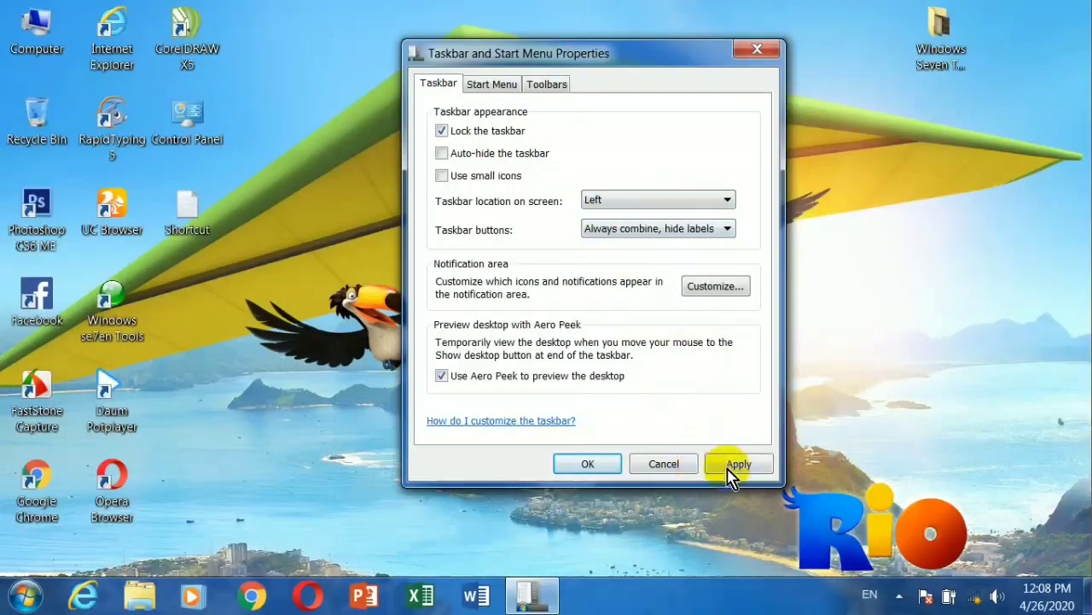
pyautogui.click(737, 466)
# Step: Set the taskbar location on screen to Right and apply the change
pyautogui.click(623, 203)
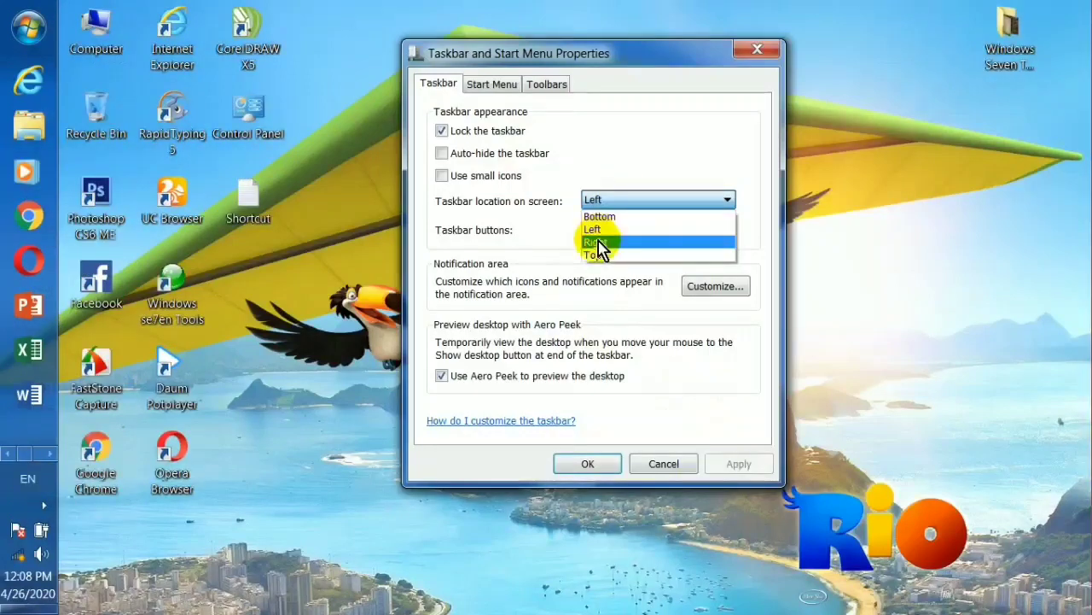
pyautogui.click(730, 242)
pyautogui.click(730, 463)
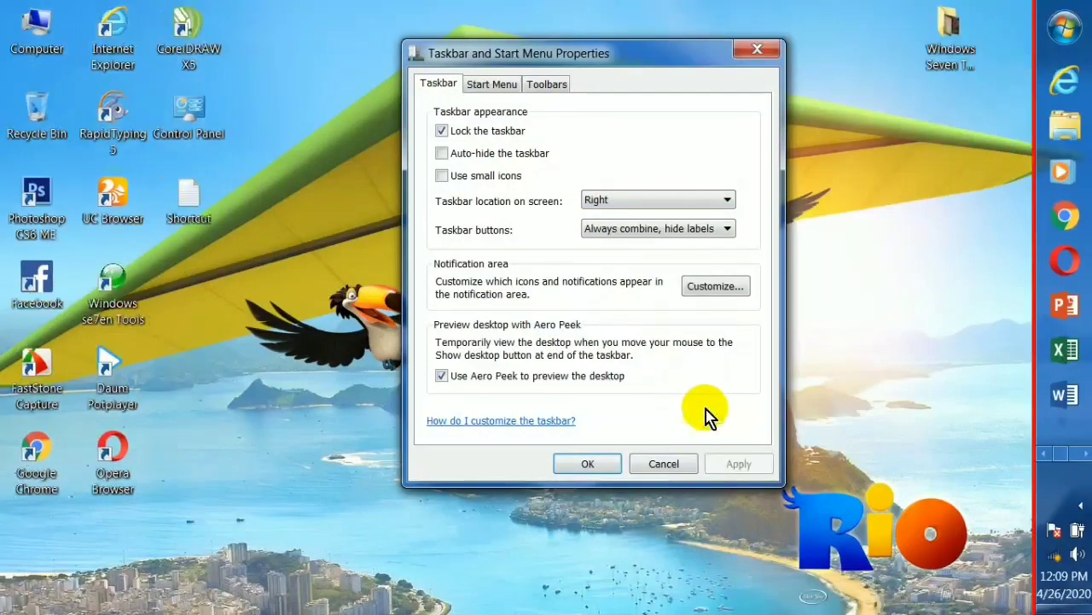
# Step: Return the taskbar location on screen to Bottom, apply the change and close the properties dialog
pyautogui.click(647, 204)
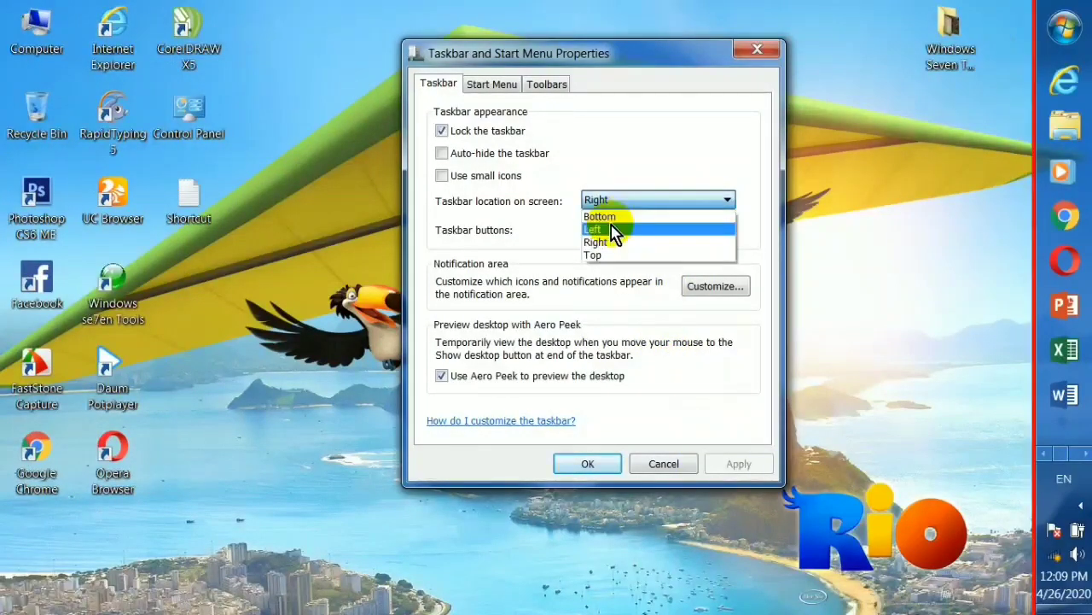
pyautogui.click(608, 217)
pyautogui.click(739, 463)
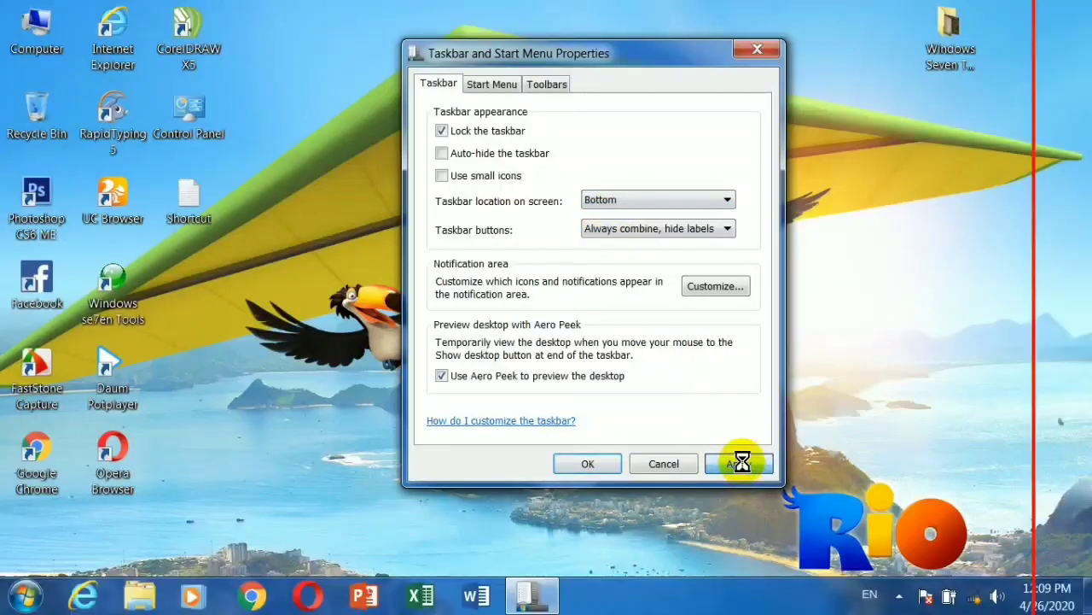
pyautogui.click(587, 463)
# Step: Reopen the taskbar properties from the taskbar itself and move the dialog up toward the middle of the desktop
pyautogui.rightClick(578, 608)
pyautogui.click(636, 600)
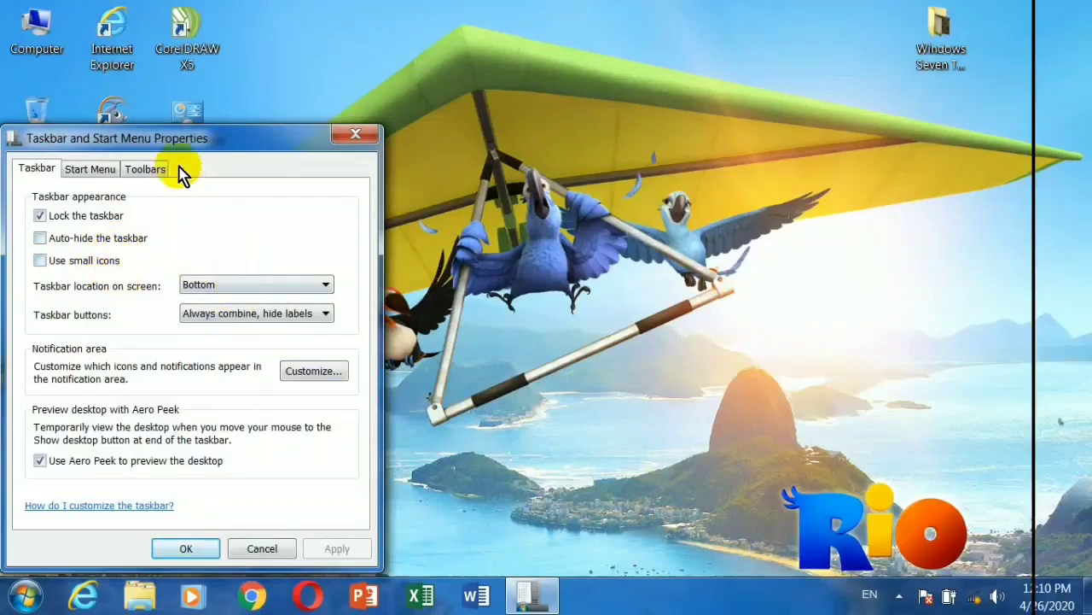
pyautogui.moveTo(182, 144); pyautogui.dragTo(536, 21)
# Step: Move the taskbar to the Right location on screen once more and apply the change
pyautogui.click(566, 161)
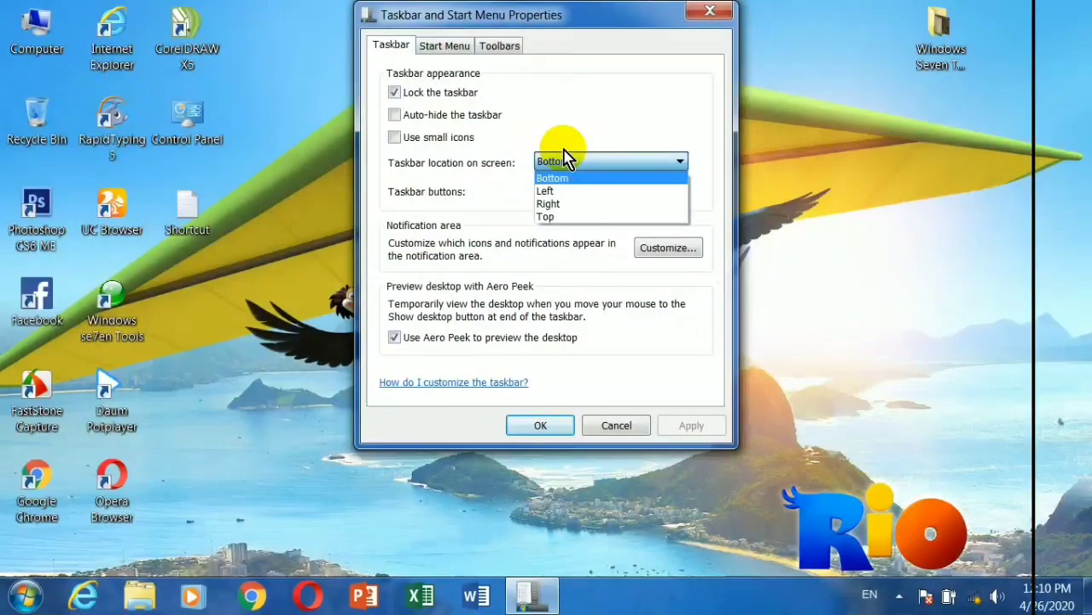
pyautogui.click(556, 204)
pyautogui.click(695, 425)
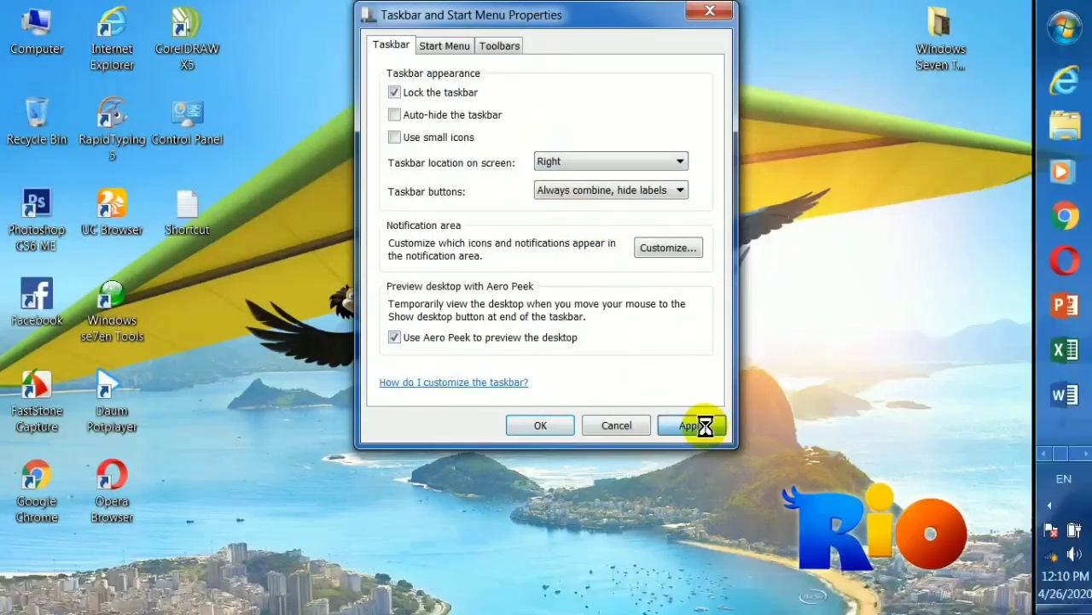
# Step: Set the taskbar location on screen back to Bottom and apply the change
pyautogui.click(583, 162)
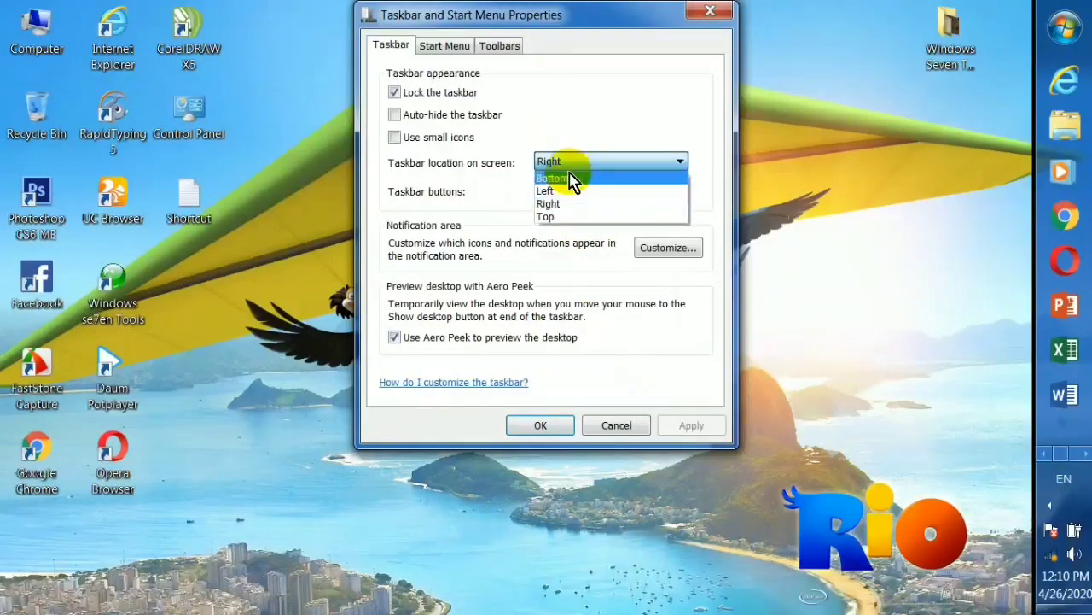
pyautogui.click(570, 179)
pyautogui.click(695, 426)
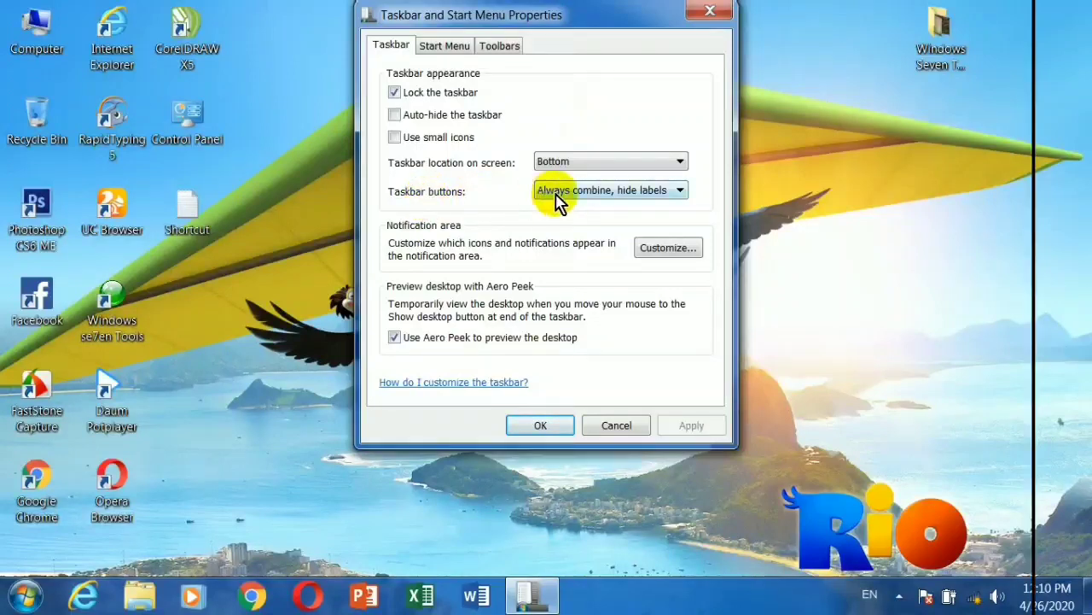
# Step: Review the choices for taskbar buttons and keep Always combine, hide labels selected
pyautogui.click(595, 193)
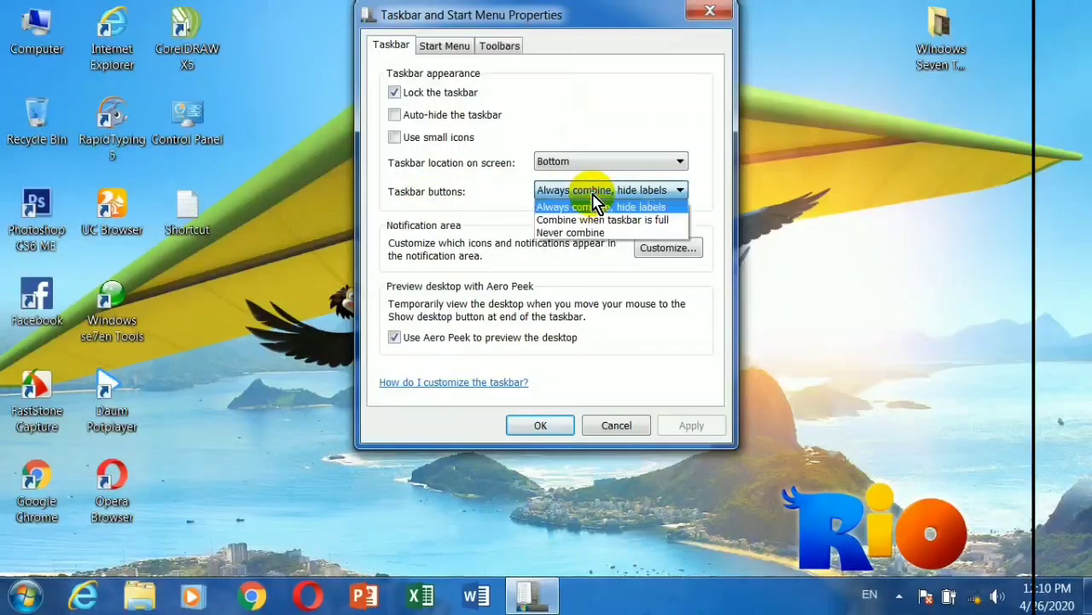
pyautogui.click(651, 209)
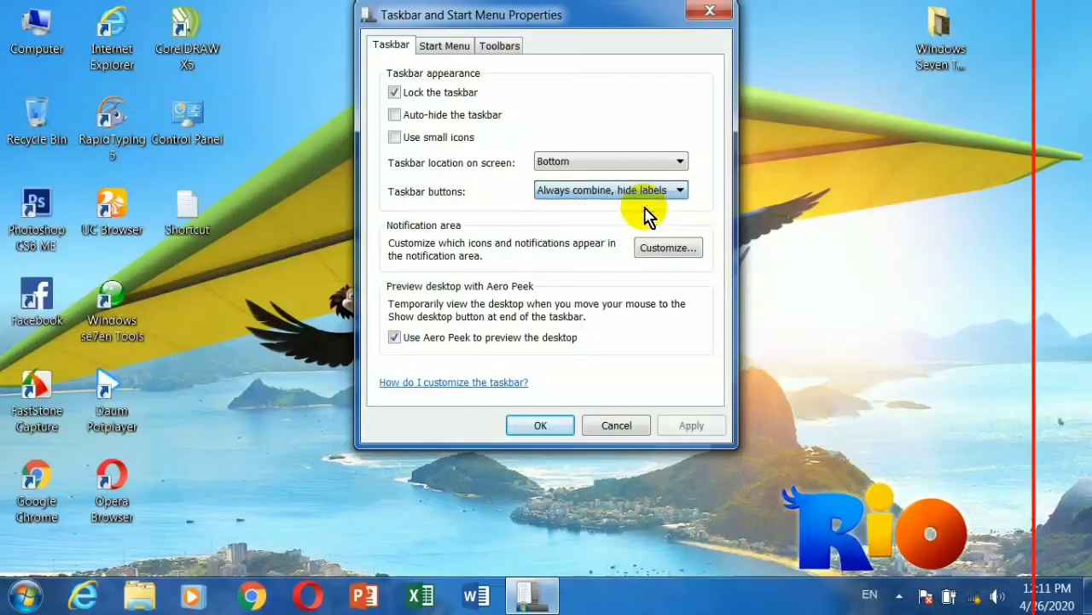
pyautogui.click(692, 418)
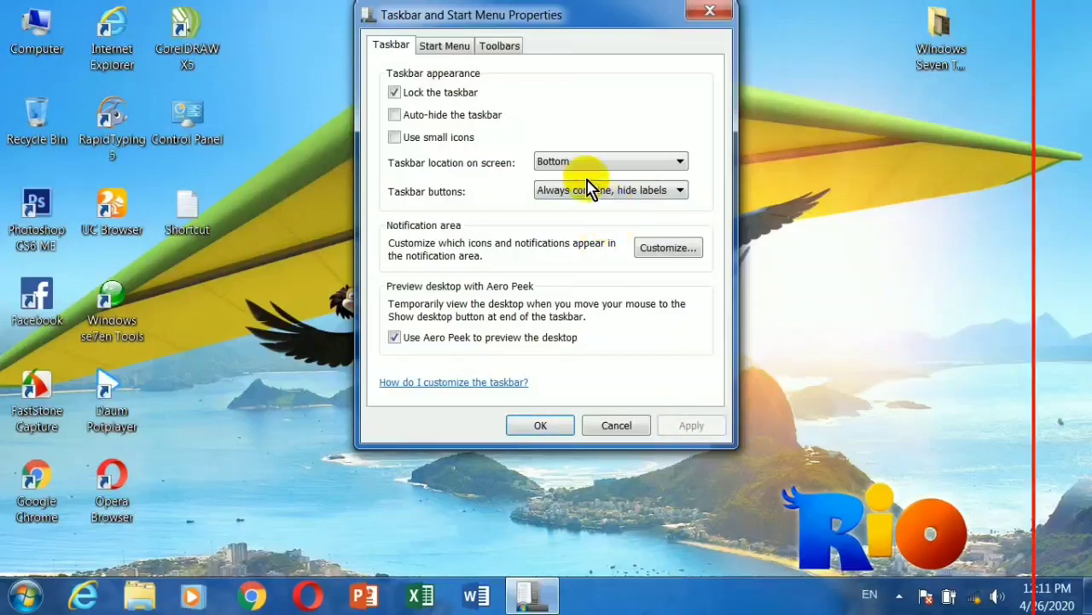
pyautogui.click(573, 202)
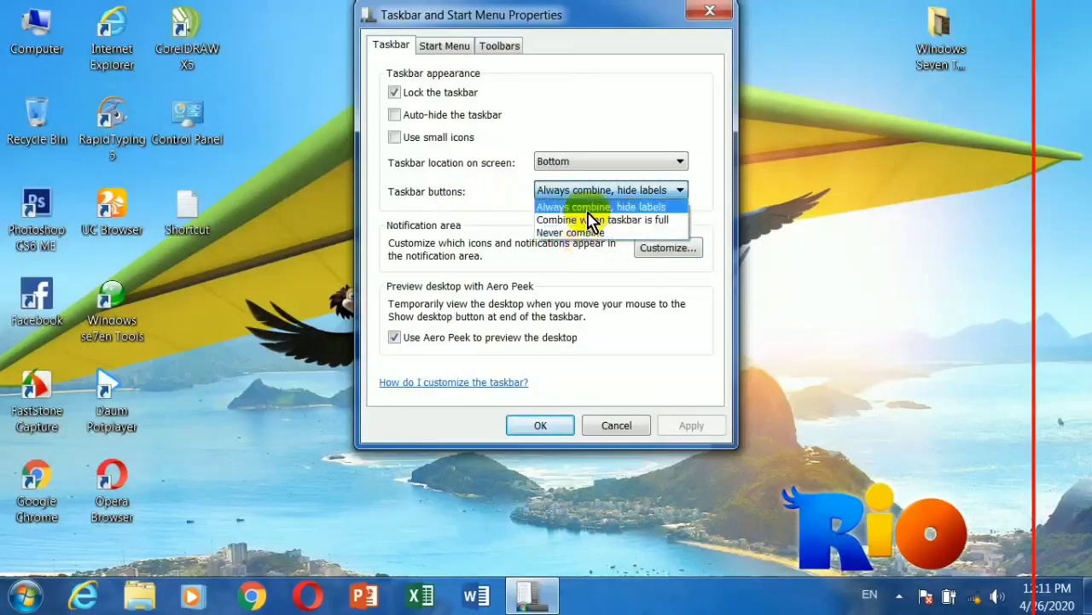
pyautogui.click(600, 210)
pyautogui.click(631, 362)
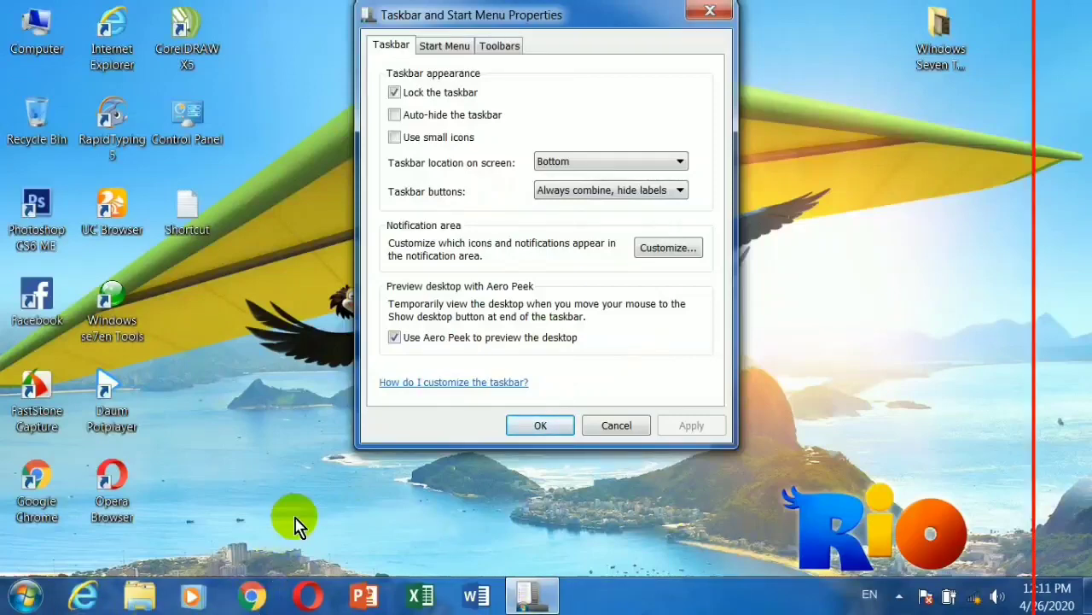
# Step: Launch Excel and Word from the taskbar, create a blank Word document and minimize the Word window
pyautogui.click(420, 597)
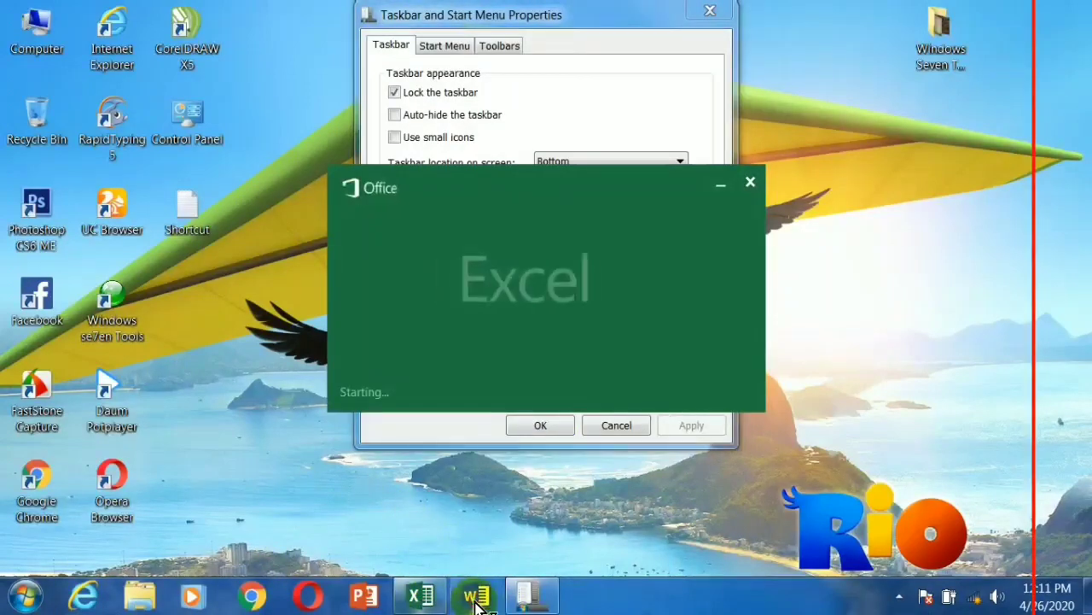
pyautogui.click(476, 597)
pyautogui.click(625, 275)
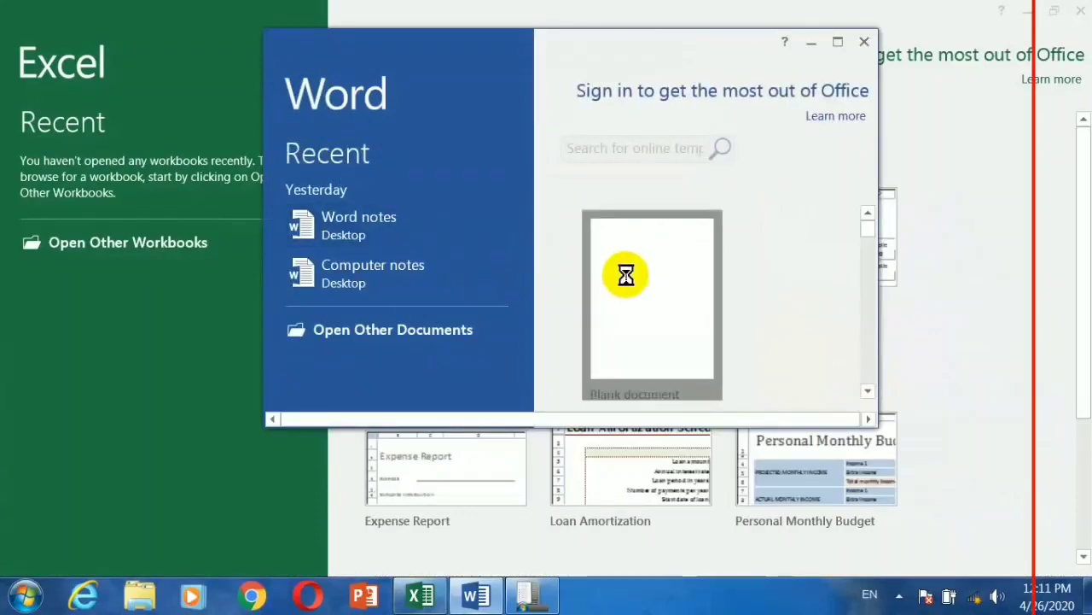
pyautogui.click(837, 42)
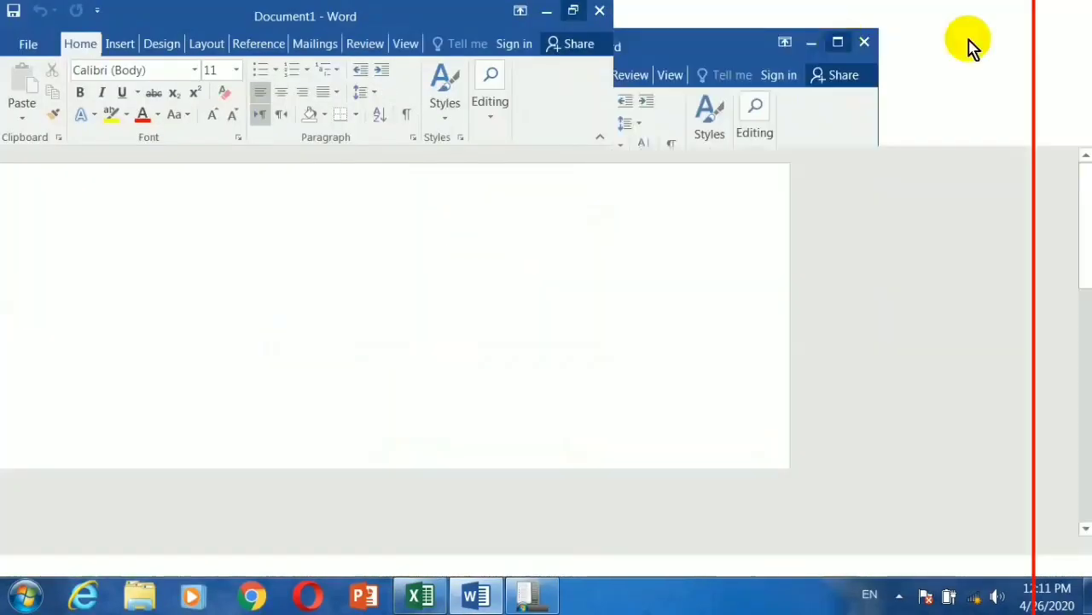
pyautogui.click(1028, 12)
# Step: Create a blank workbook in Excel and minimize its window
pyautogui.click(520, 214)
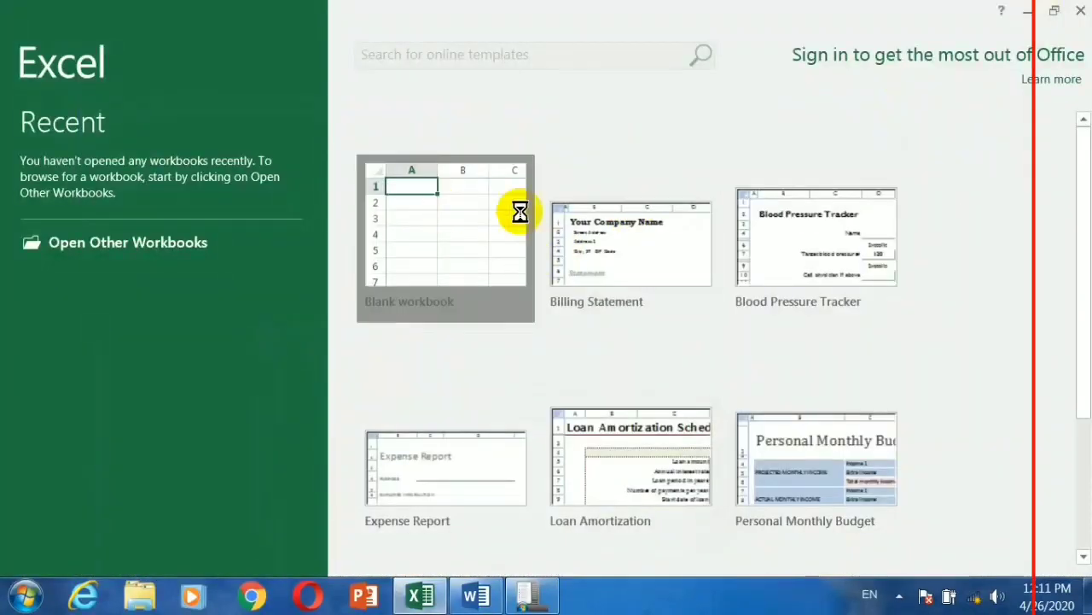
pyautogui.click(571, 254)
pyautogui.click(1029, 12)
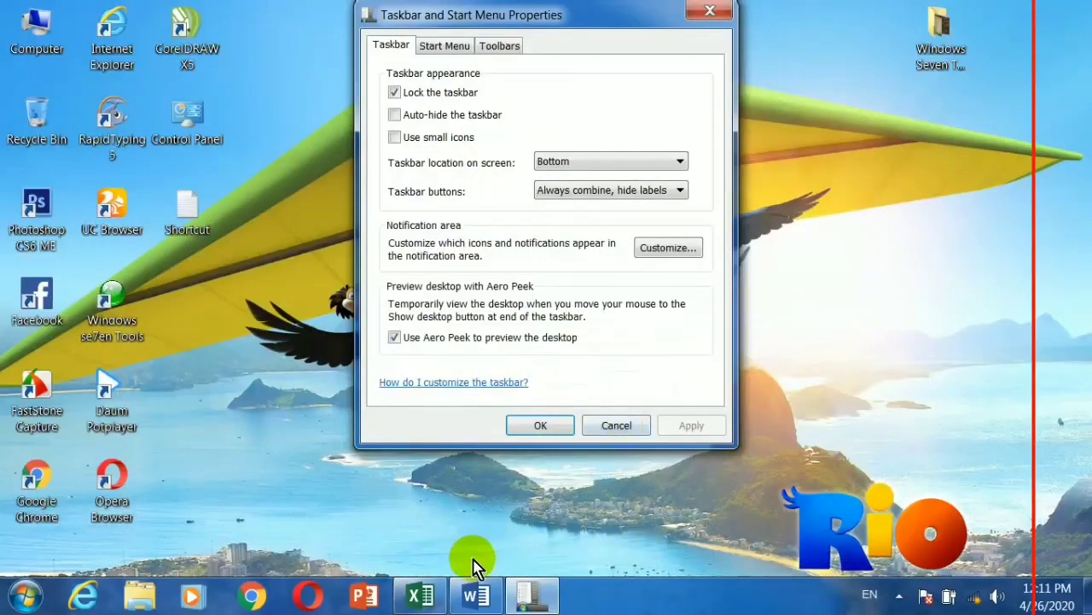
# Step: Set the taskbar buttons to Combine when taskbar is full and apply the change
pyautogui.click(601, 192)
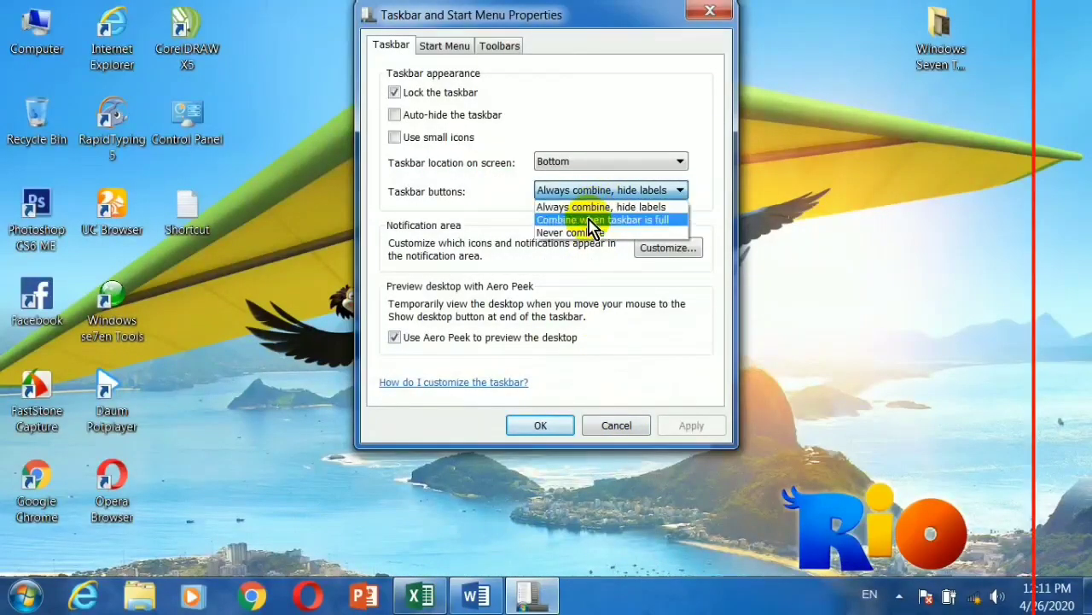
pyautogui.click(593, 218)
pyautogui.click(689, 425)
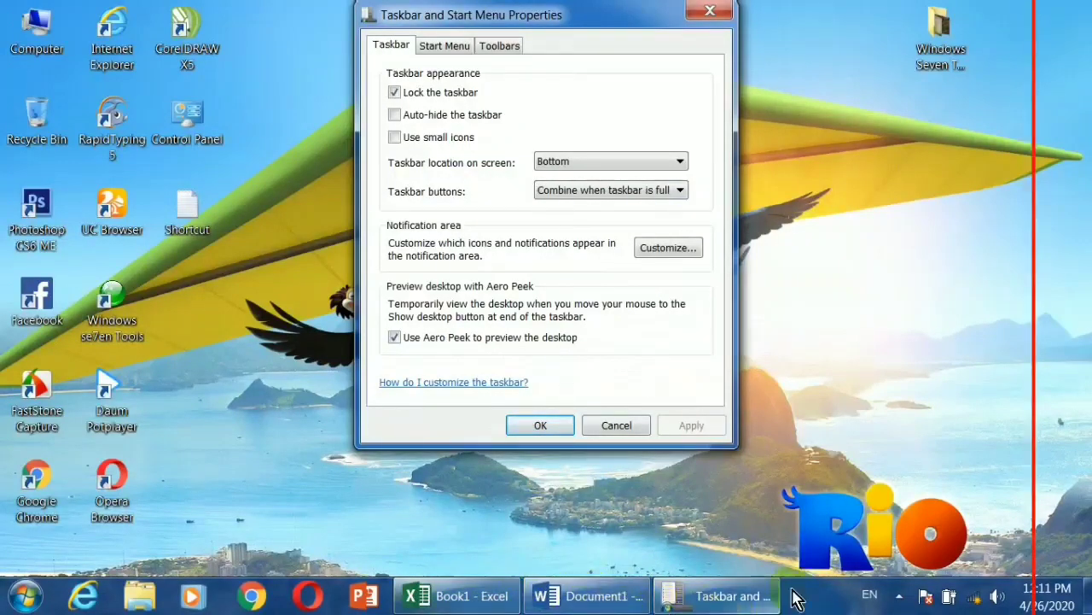
# Step: Set the taskbar buttons back to Always combine, hide labels and apply the change
pyautogui.click(611, 192)
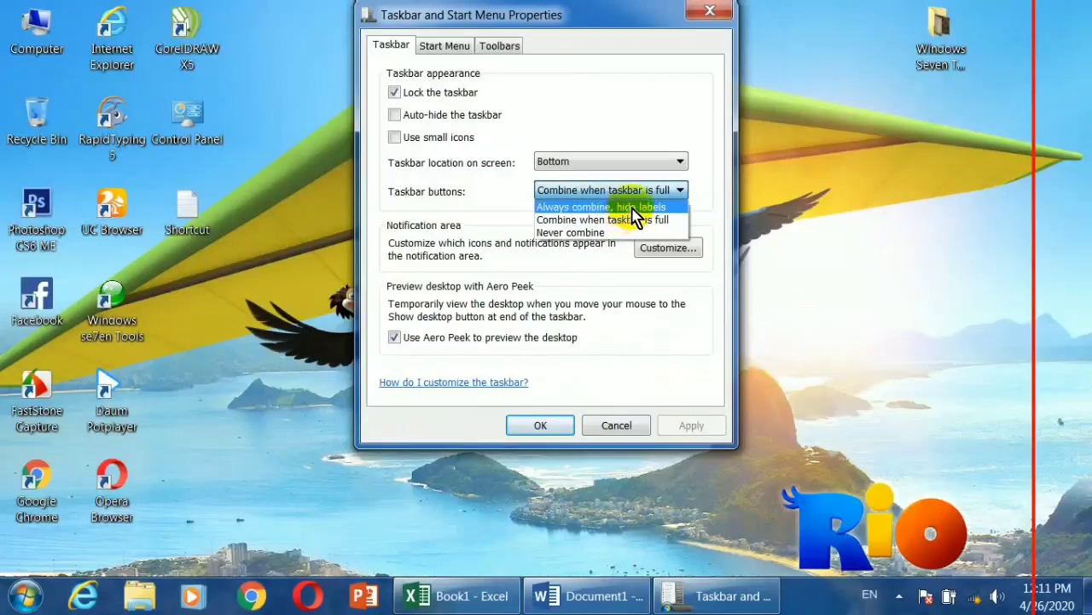
pyautogui.click(636, 208)
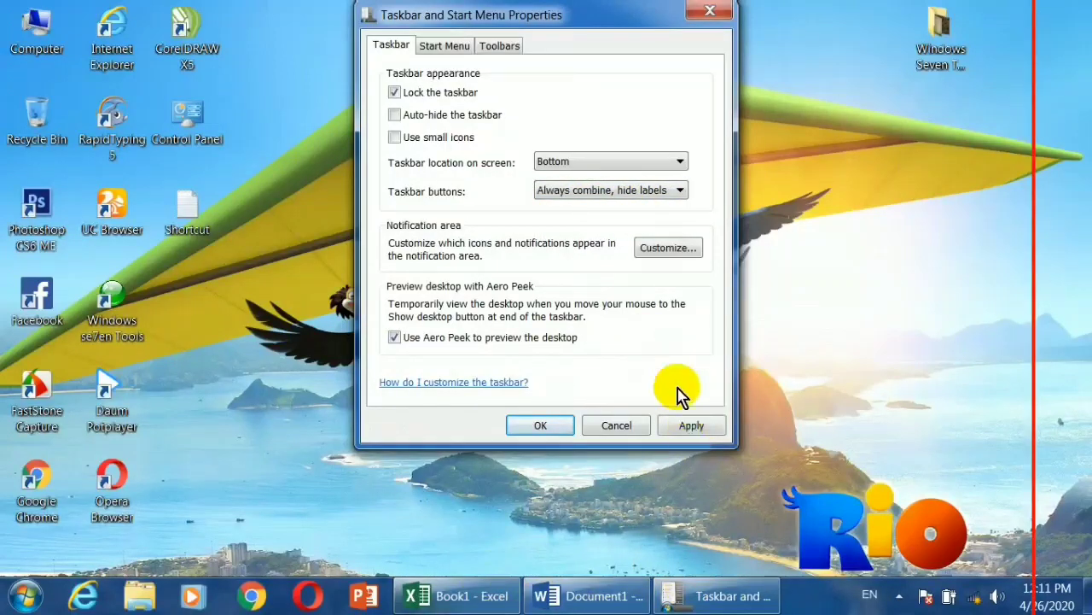
pyautogui.click(683, 425)
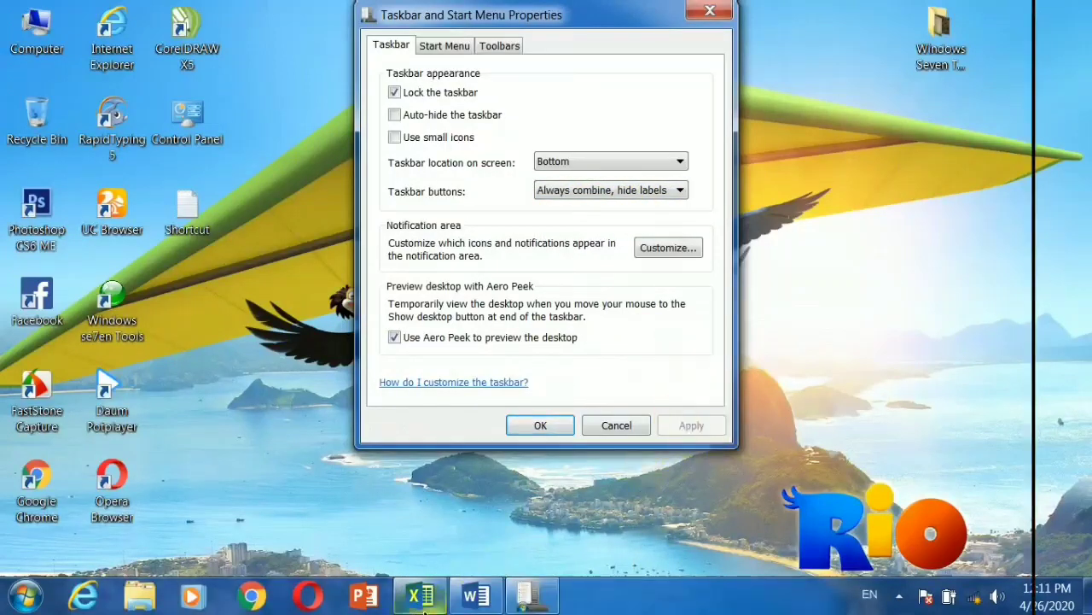
# Step: Apply Combine when taskbar is full to the taskbar buttons again, then open the Computer window and close it
pyautogui.click(639, 191)
pyautogui.click(639, 217)
pyautogui.click(689, 427)
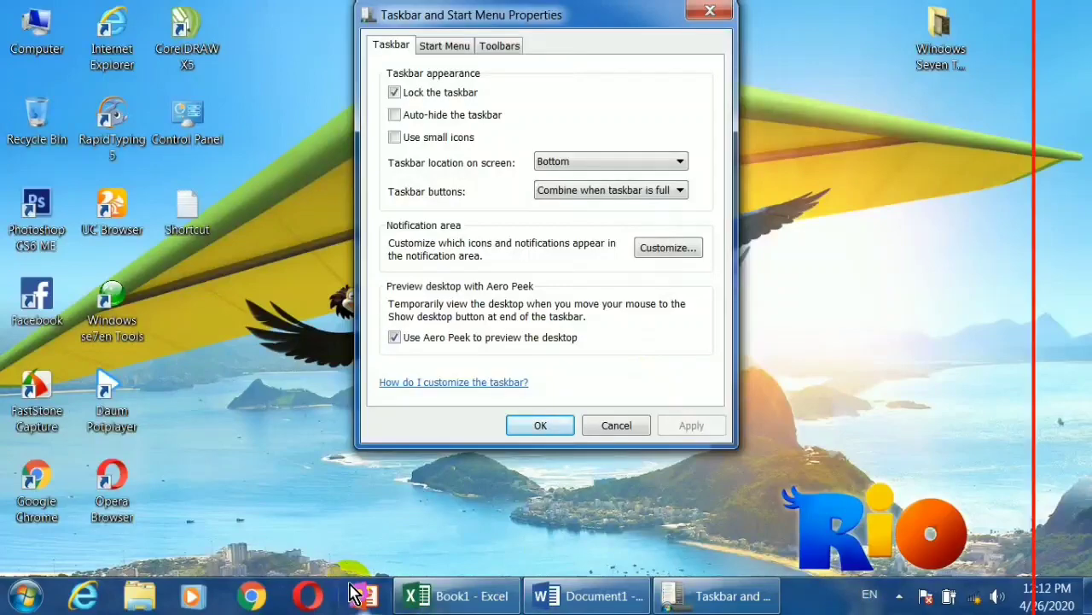
pyautogui.doubleClick(26, 34)
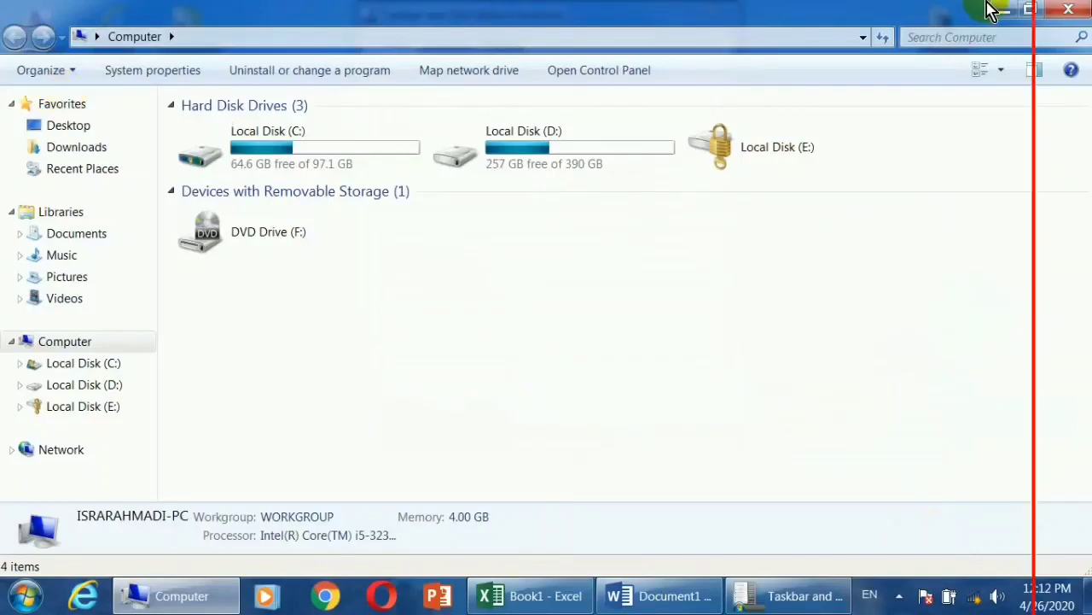
pyautogui.click(1078, 10)
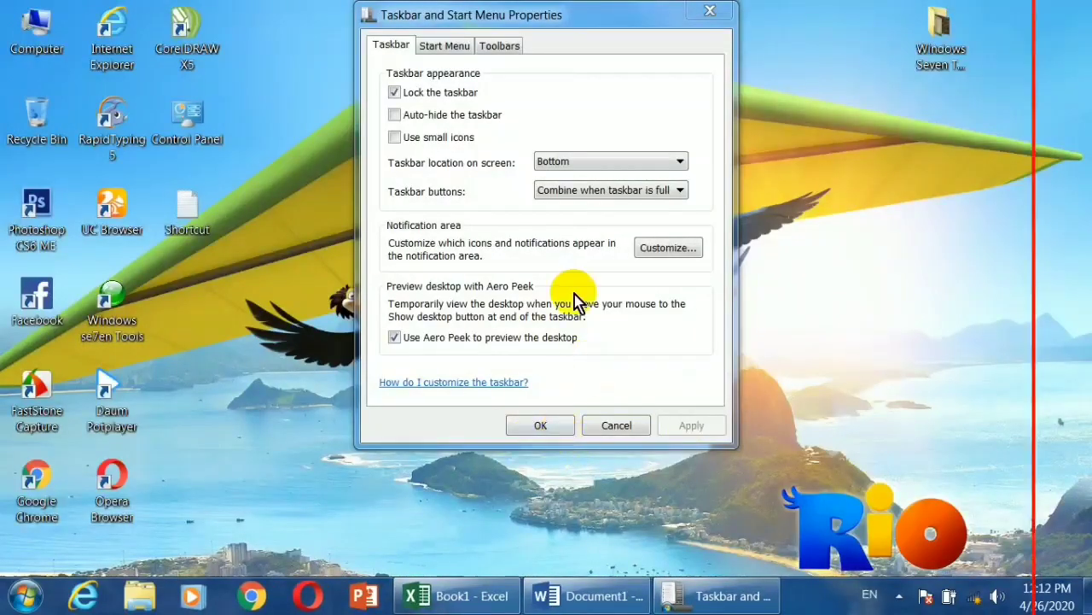
# Step: Return the taskbar buttons to Always combine, hide labels and apply the change
pyautogui.click(595, 193)
pyautogui.click(585, 206)
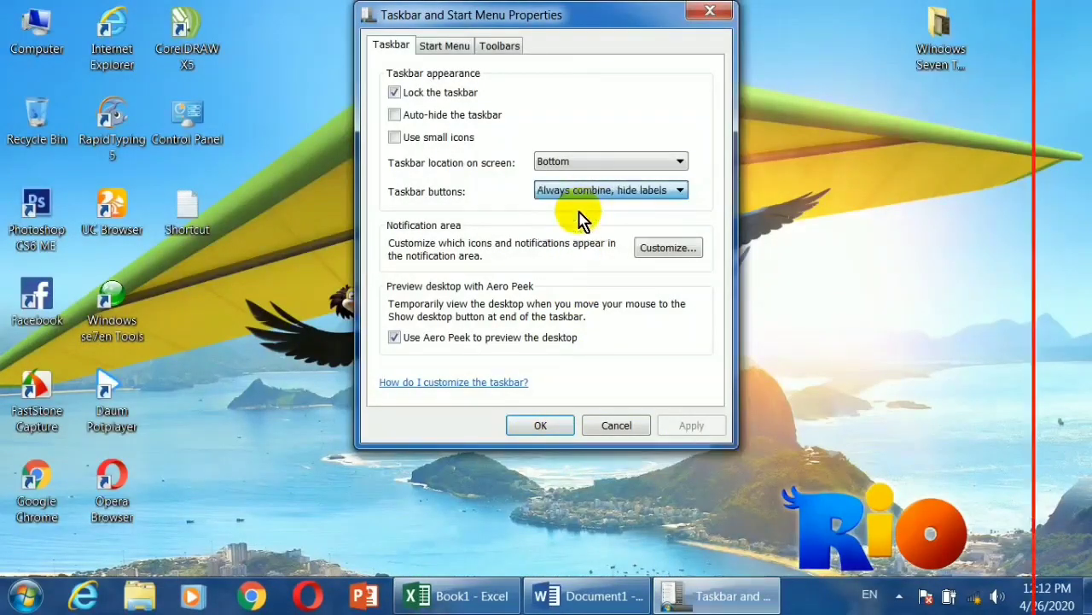
pyautogui.click(693, 425)
pyautogui.click(655, 189)
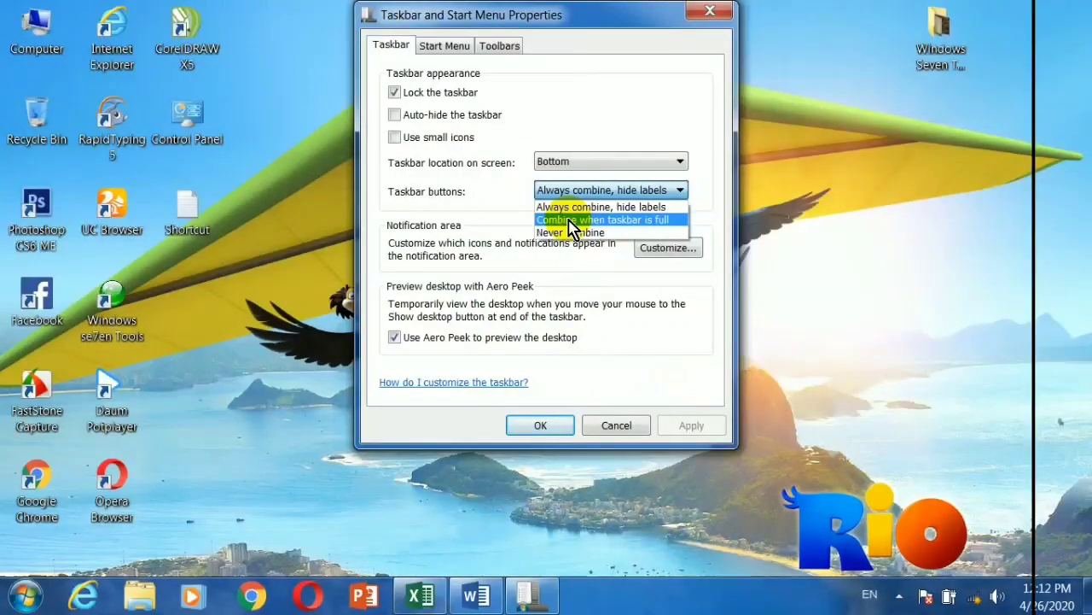
pyautogui.click(629, 337)
# Step: Restore the Word window, minimize it and view the grouped previews of the open Word documents on the taskbar
pyautogui.click(474, 597)
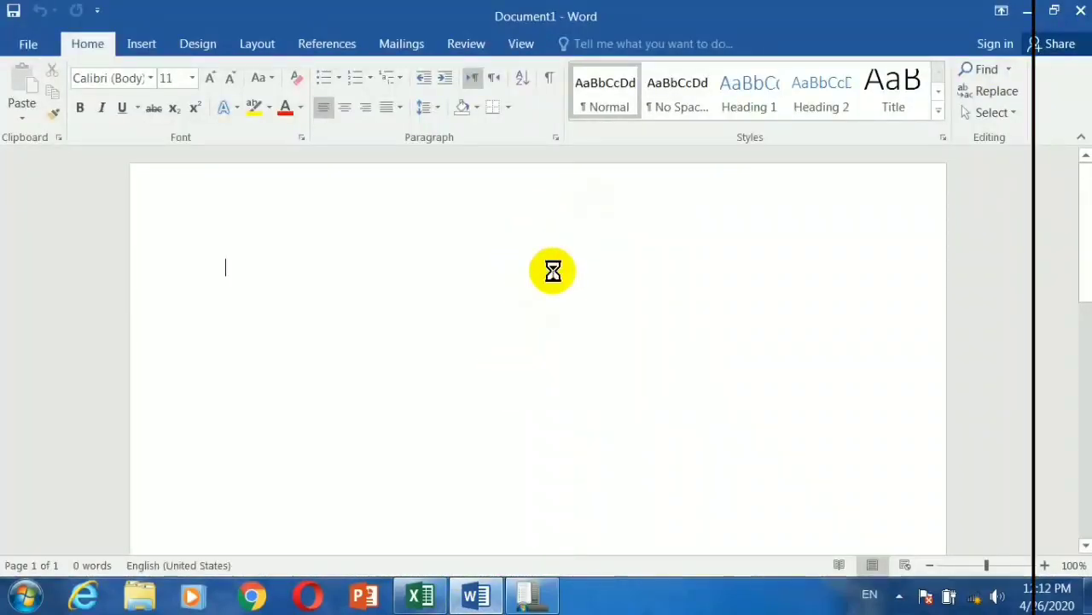
pyautogui.click(1025, 16)
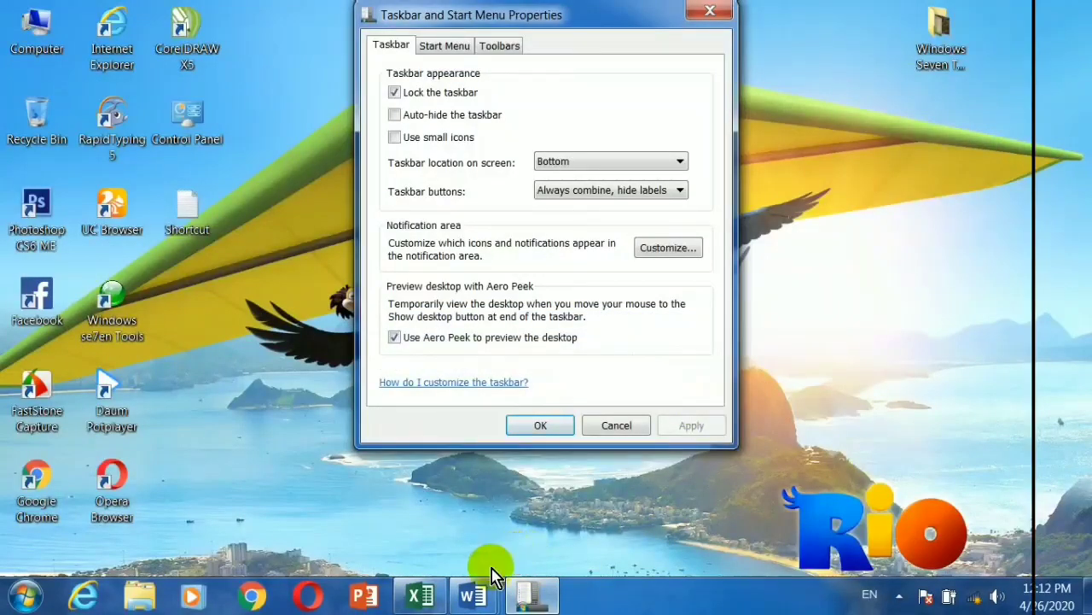
pyautogui.moveTo(476, 596)
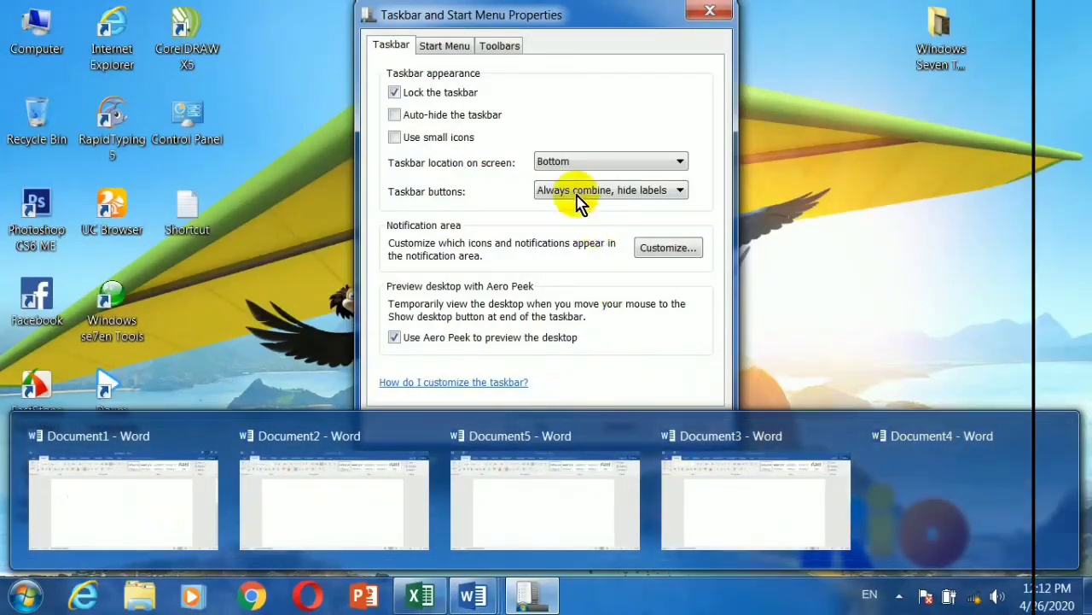
# Step: Set the taskbar buttons to Never combine and apply the change
pyautogui.click(606, 195)
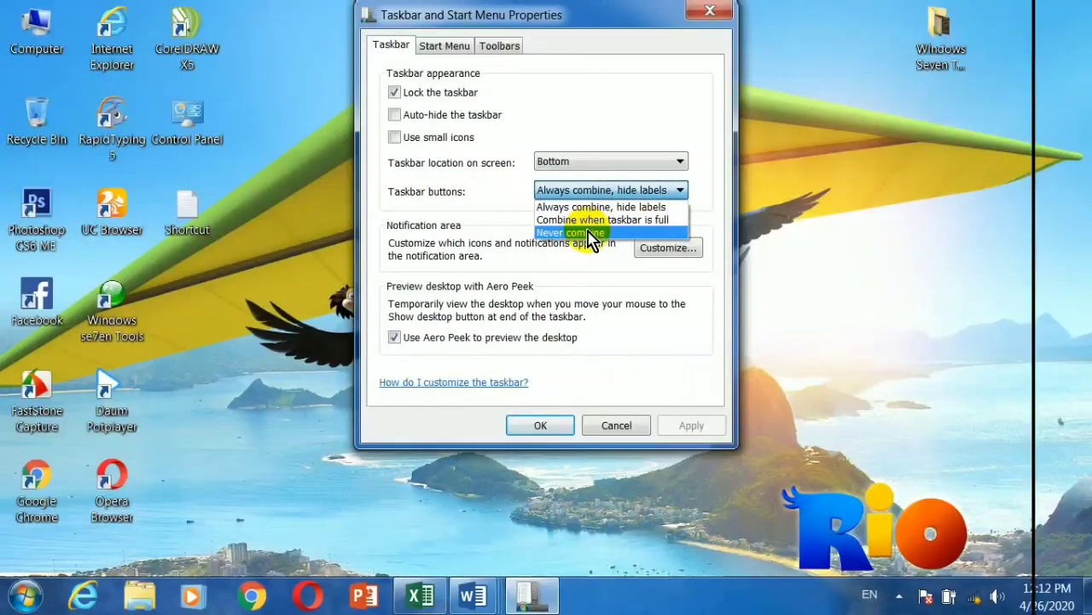
pyautogui.click(589, 233)
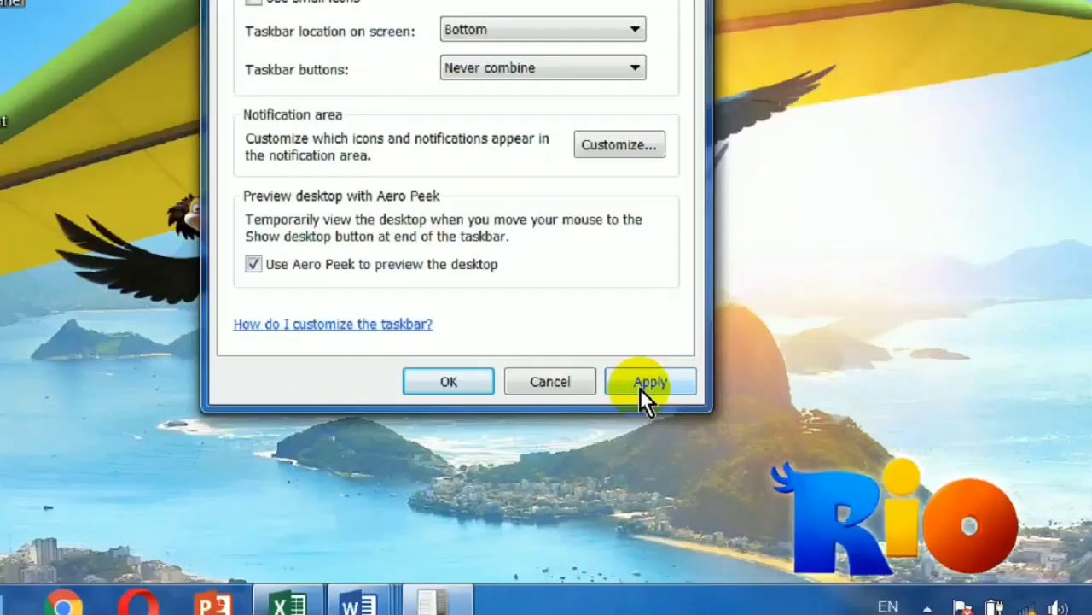
pyautogui.click(683, 431)
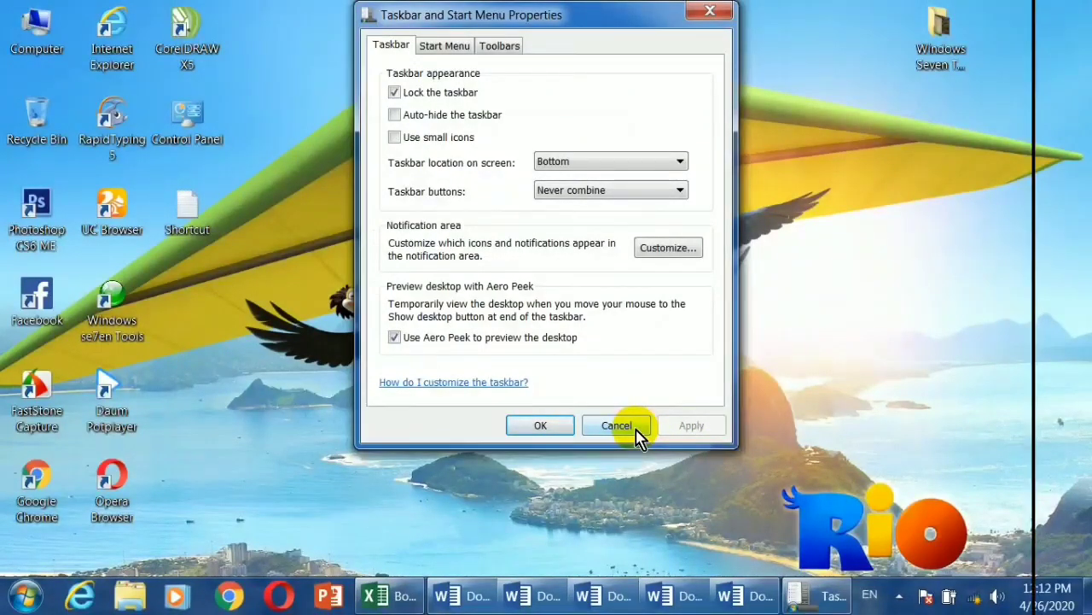
# Step: Switch the taskbar buttons from Never combine back to Always combine, hide labels and apply it
pyautogui.click(602, 193)
pyautogui.click(599, 205)
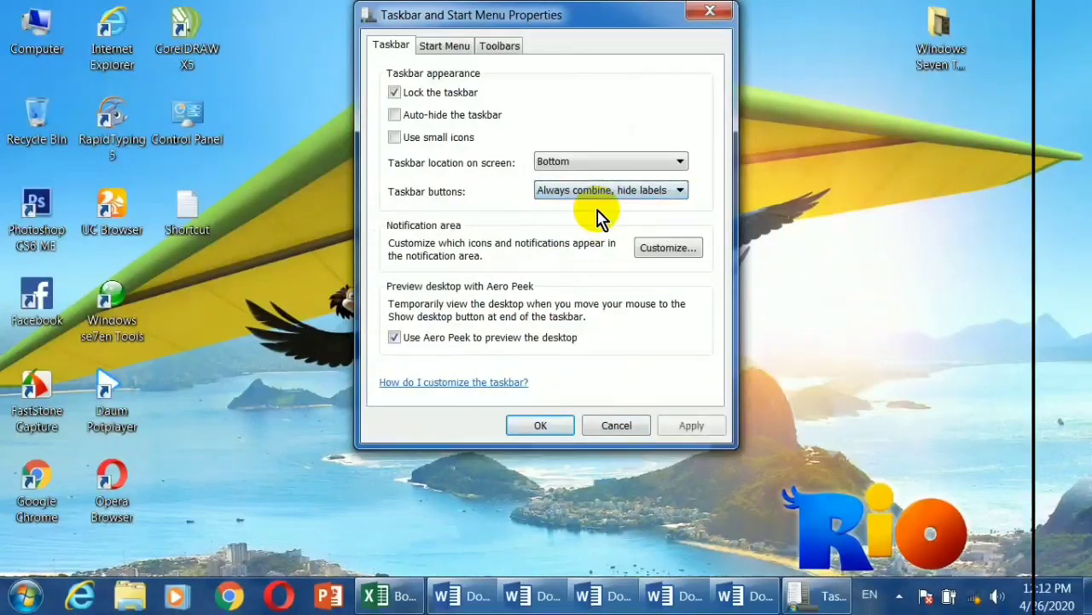
pyautogui.click(689, 425)
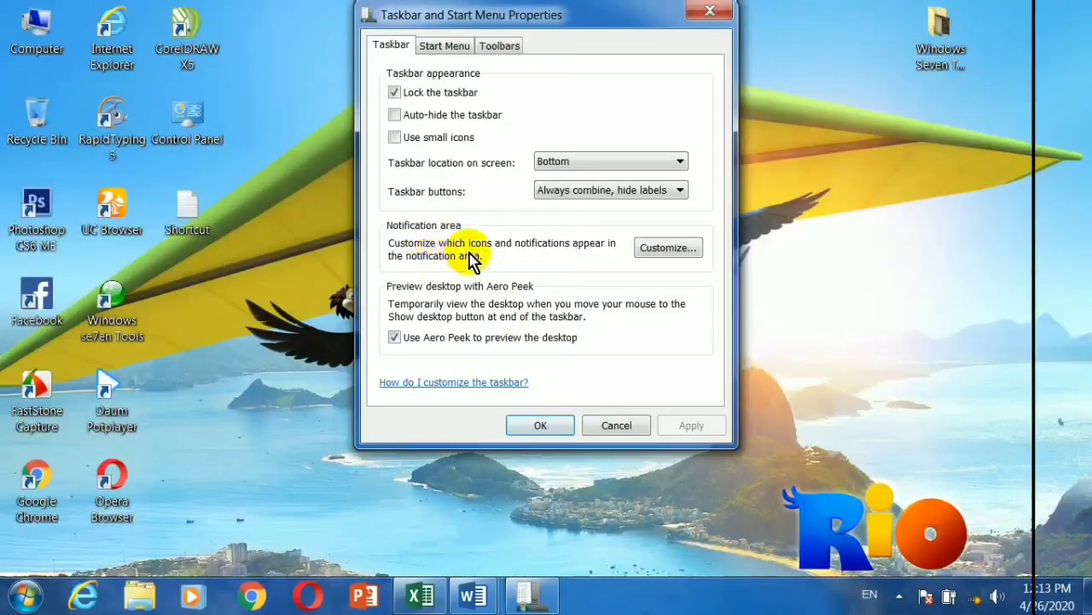
# Step: Open the notification area icon customization from the taskbar properties and maximize its window
pyautogui.click(670, 249)
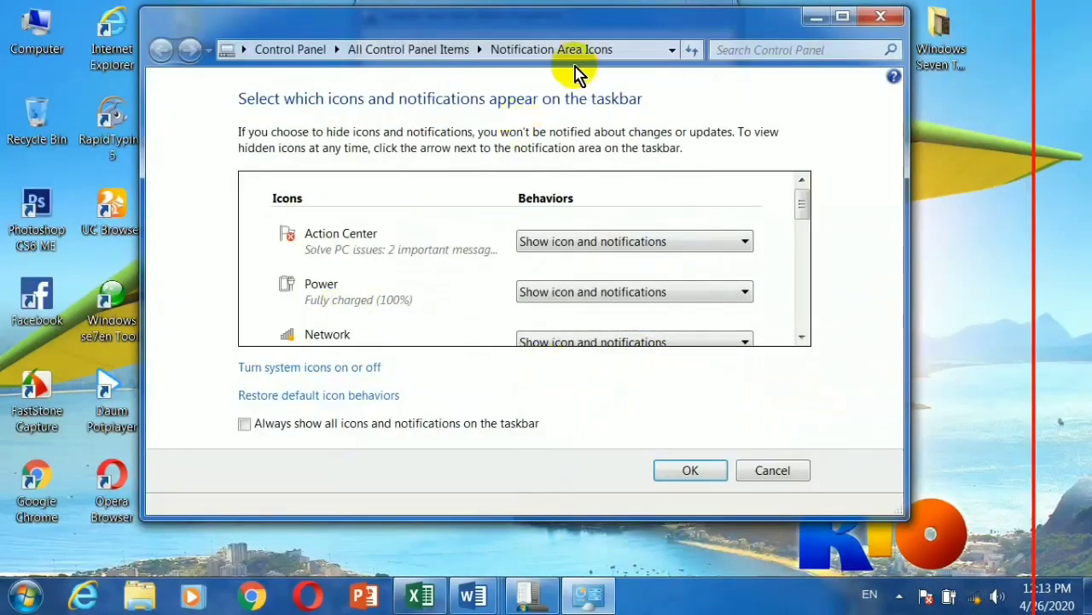
pyautogui.click(843, 16)
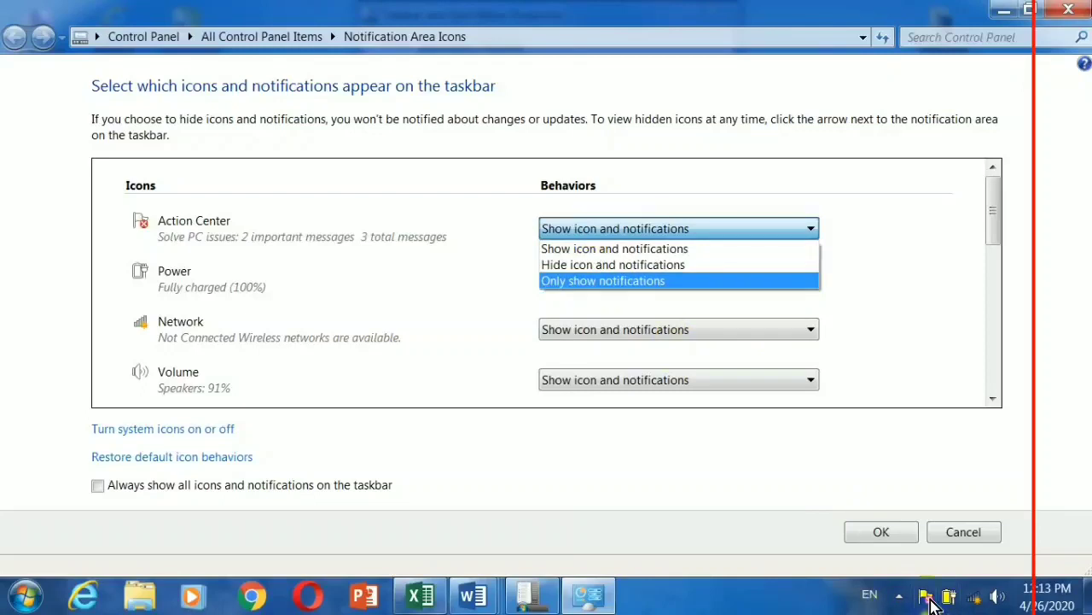
# Step: Set the Action Center icon to Only show notifications and return it to Show icon and notifications
pyautogui.moveTo(926, 600)
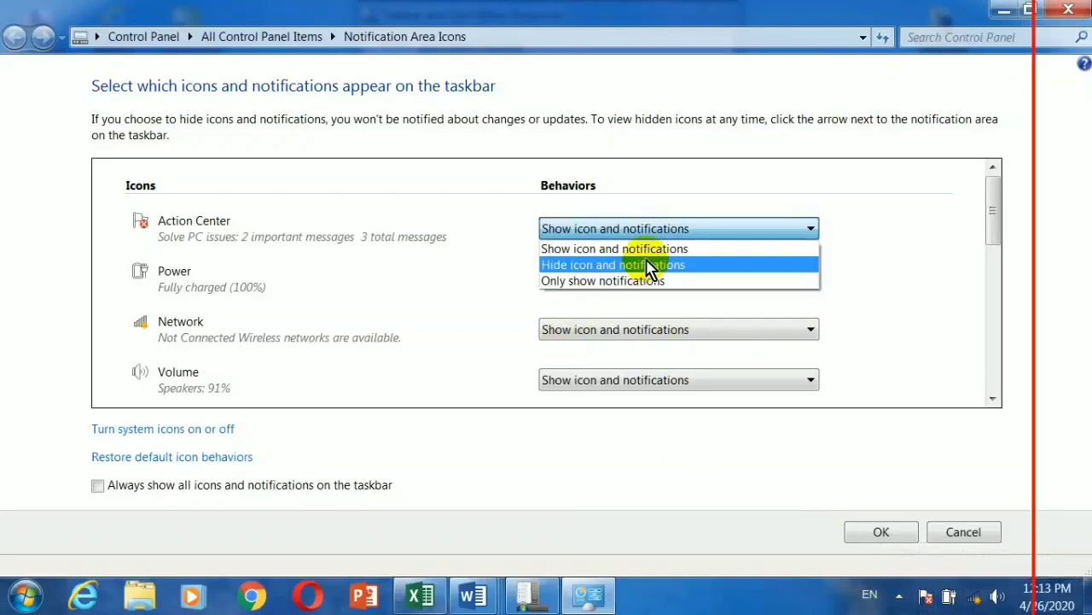
pyautogui.click(611, 290)
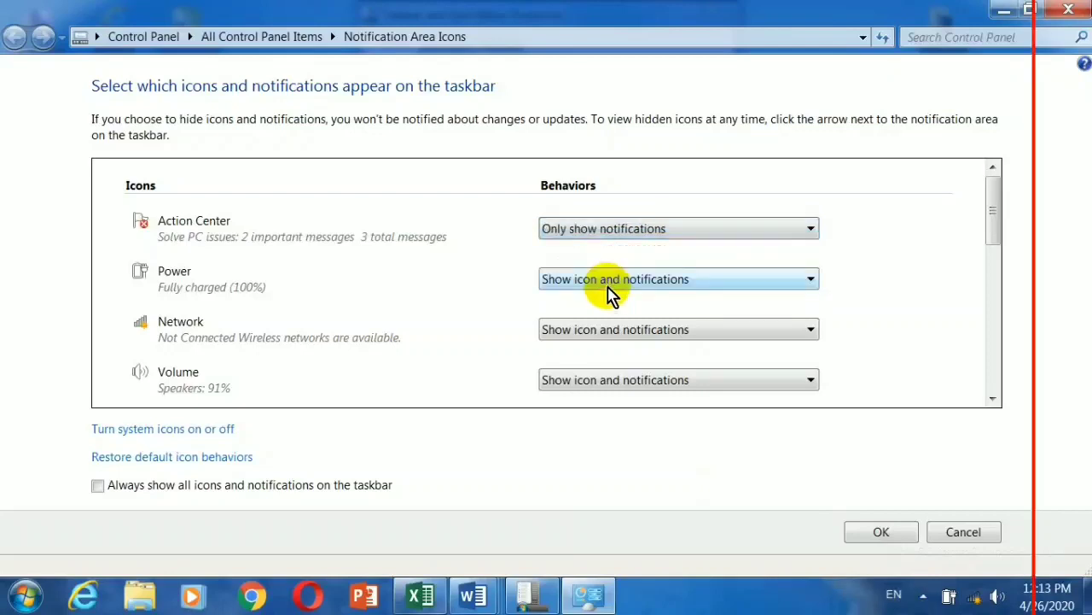
pyautogui.click(626, 238)
pyautogui.click(608, 249)
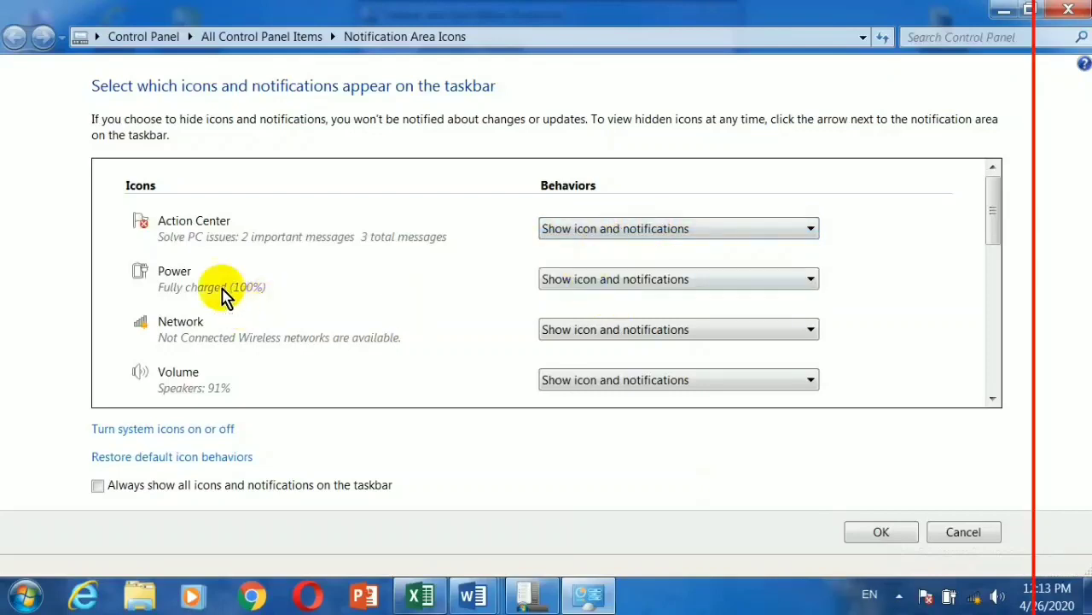
# Step: Set the Power icon's behavior to Hide icon and notifications
pyautogui.click(688, 279)
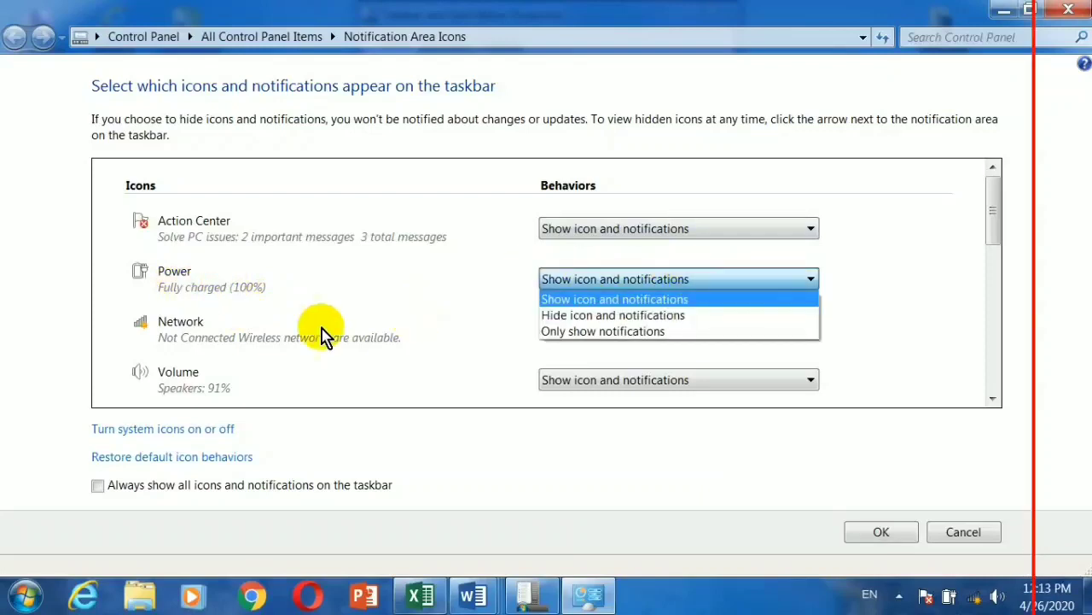
pyautogui.click(213, 288)
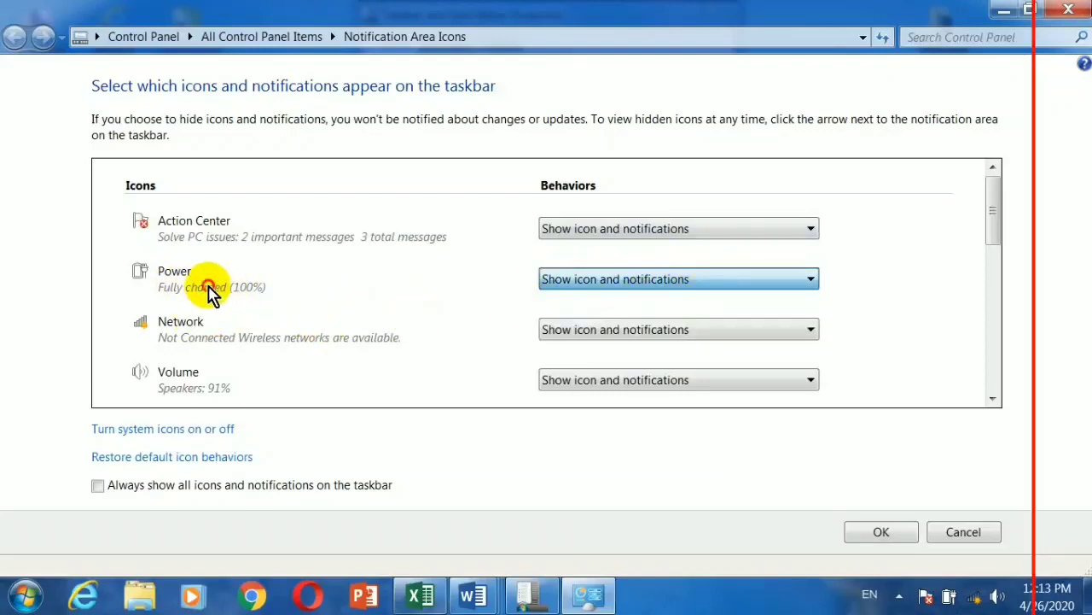
pyautogui.click(631, 282)
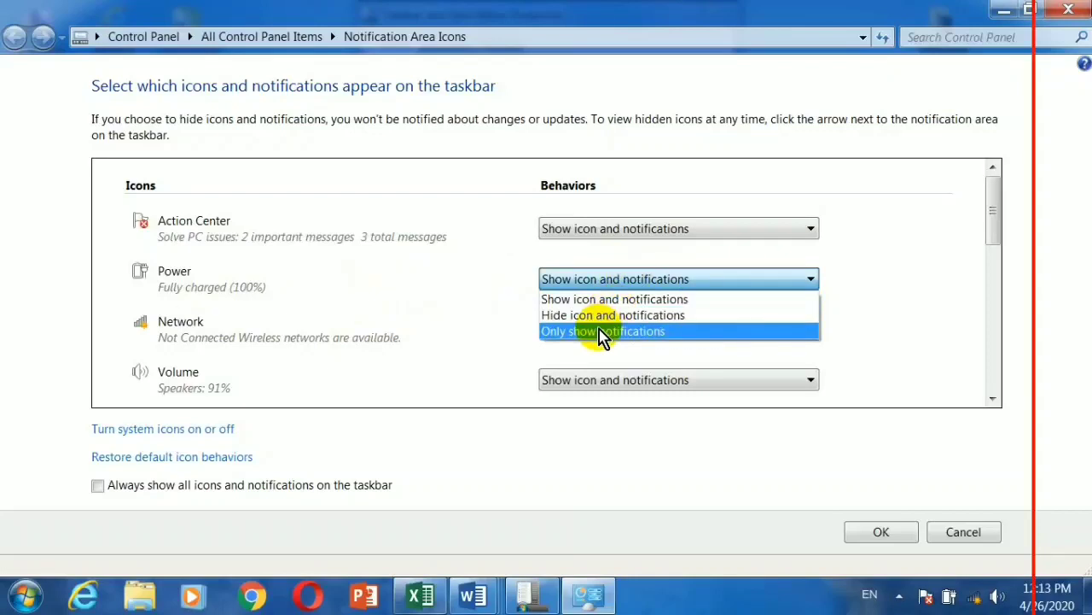
pyautogui.click(602, 316)
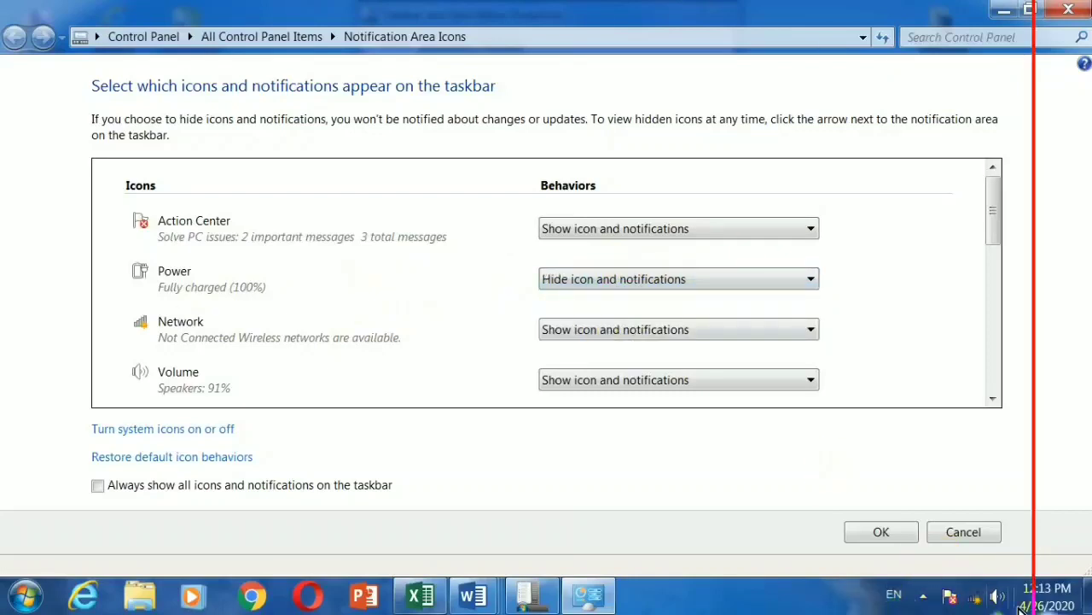
# Step: Review the Power icon's behavior options and set it back to Show icon and notifications
pyautogui.click(640, 277)
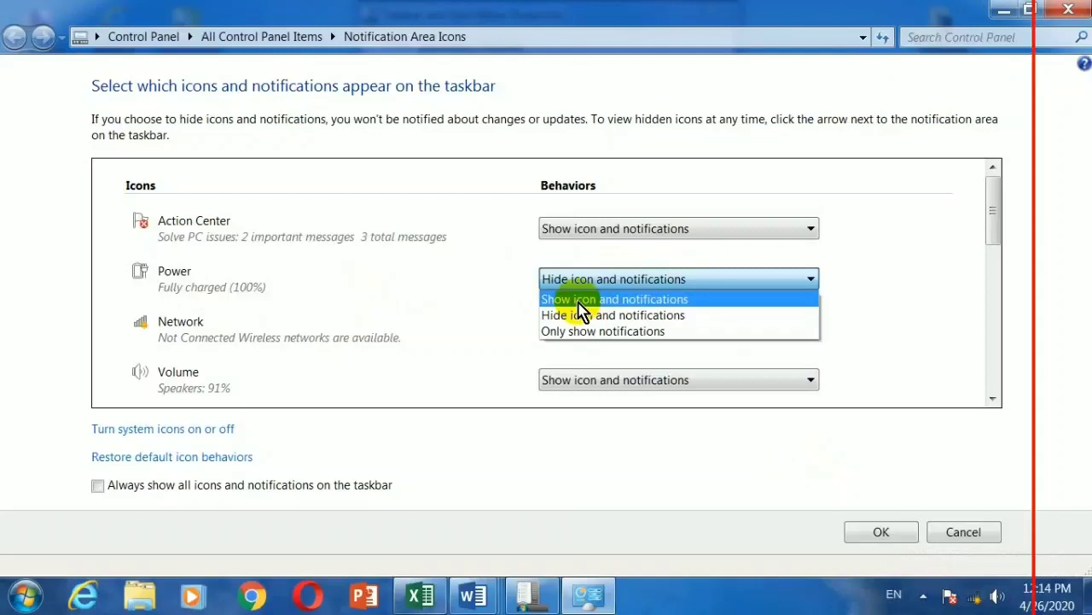
pyautogui.press('Down')
pyautogui.press('Down')
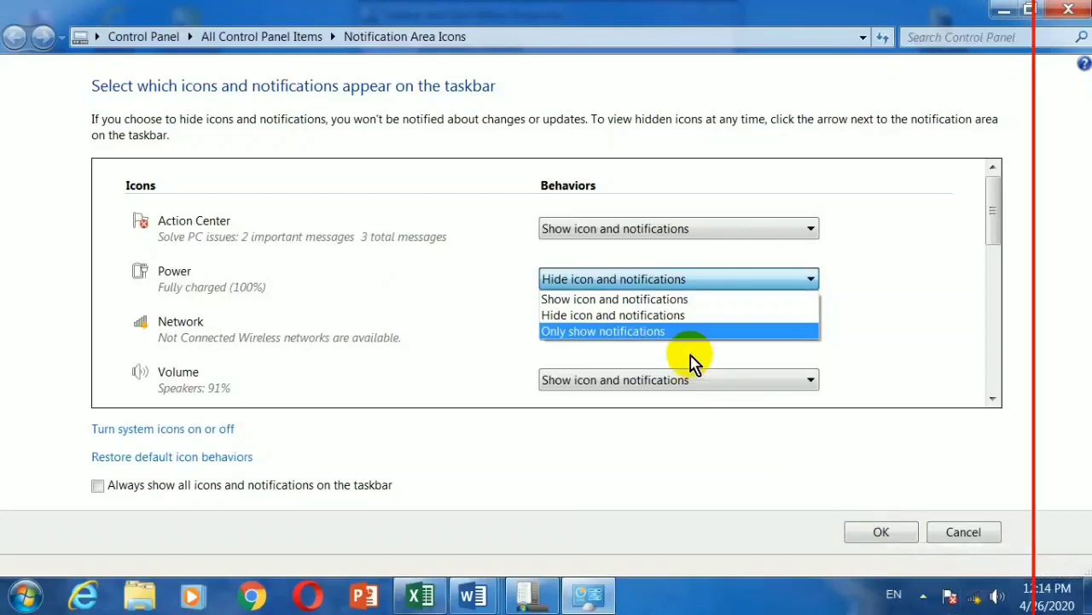
pyautogui.click(649, 300)
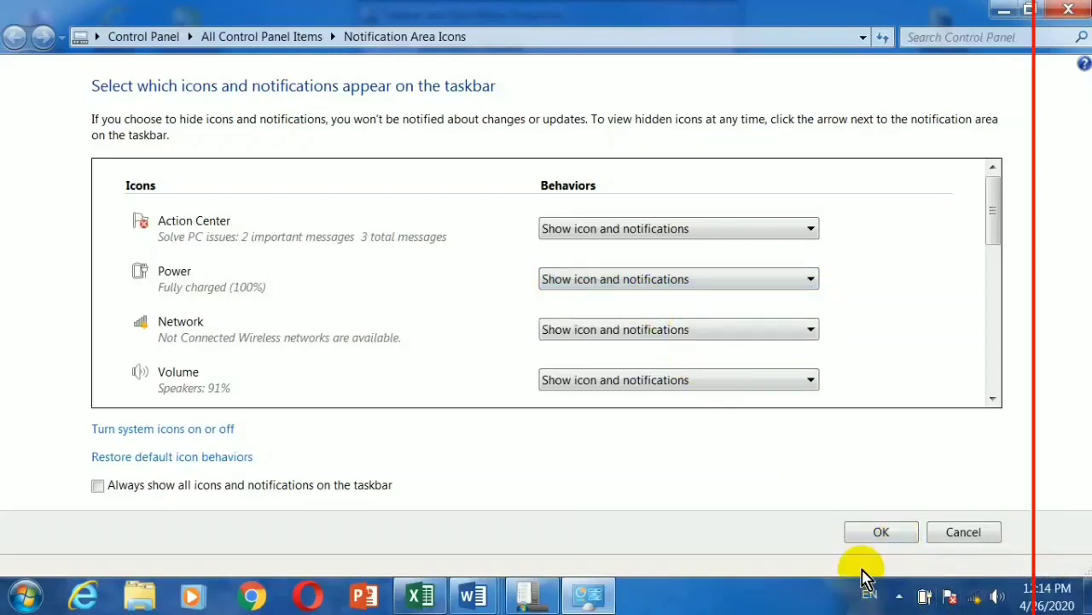
# Step: Set the Volume, Network, Power and Action Center icons to Only show notifications
pyautogui.click(630, 382)
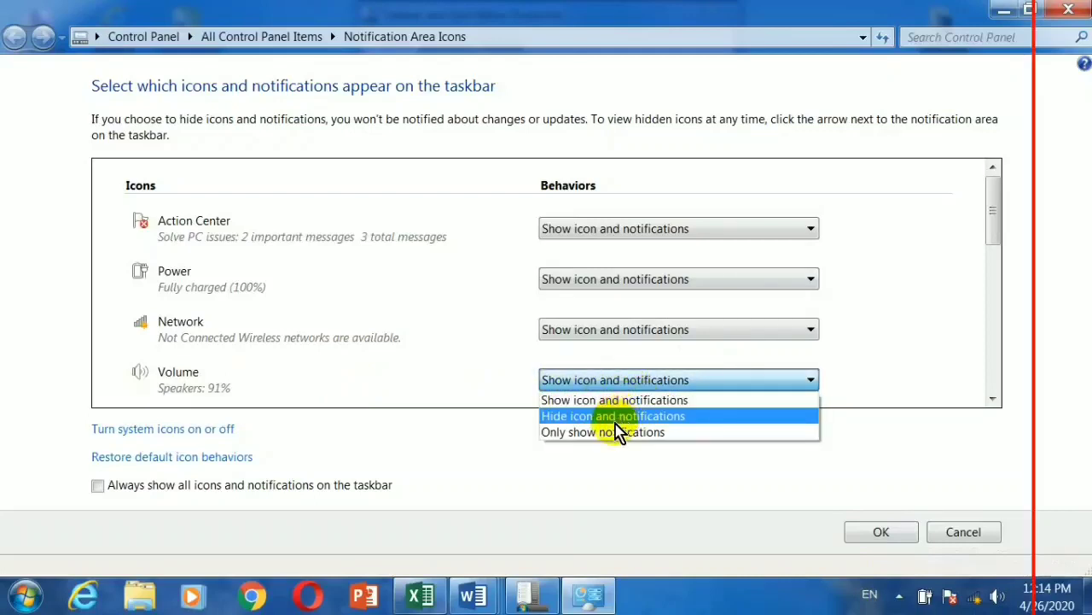
pyautogui.click(623, 432)
pyautogui.click(626, 333)
pyautogui.click(601, 381)
pyautogui.click(610, 279)
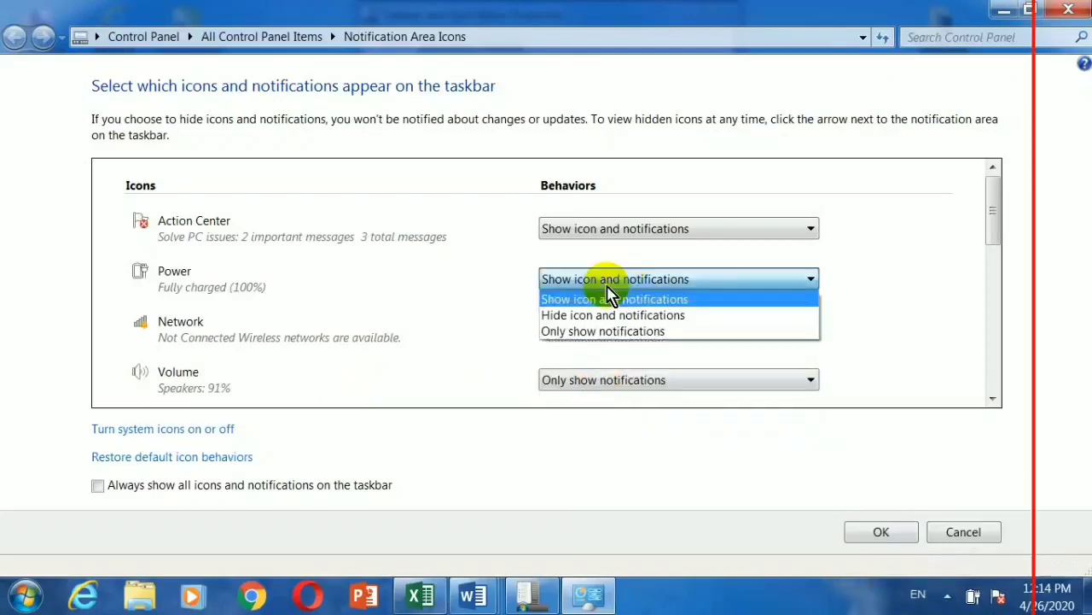
pyautogui.click(595, 329)
pyautogui.click(621, 228)
pyautogui.click(602, 284)
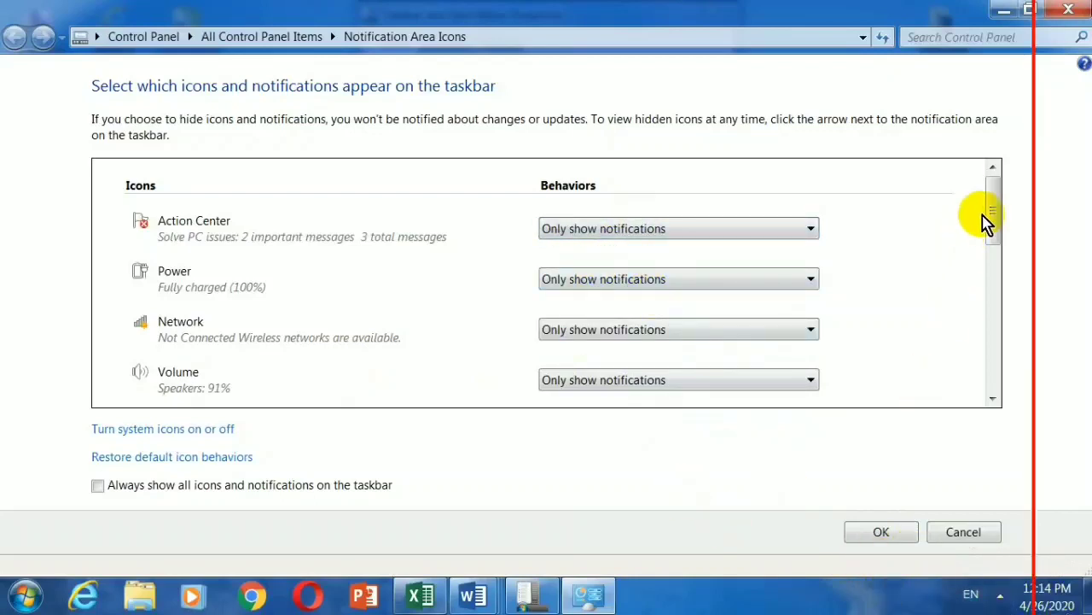
# Step: Open the system icons settings and turn Clock, Volume, Network, Power and Action Center off
pyautogui.moveTo(990, 218); pyautogui.dragTo(991, 388)
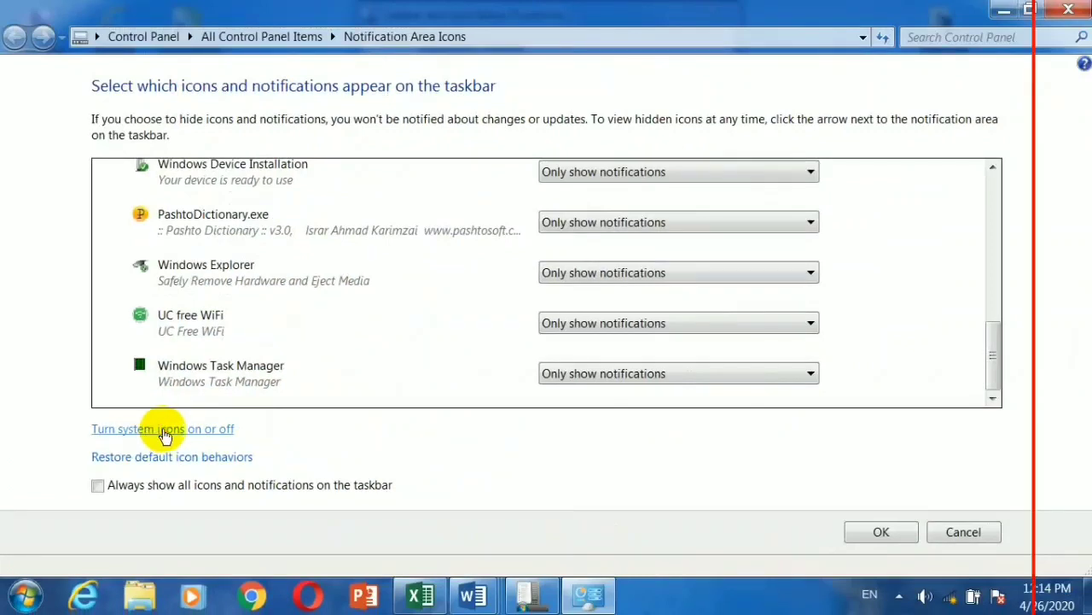
pyautogui.click(161, 431)
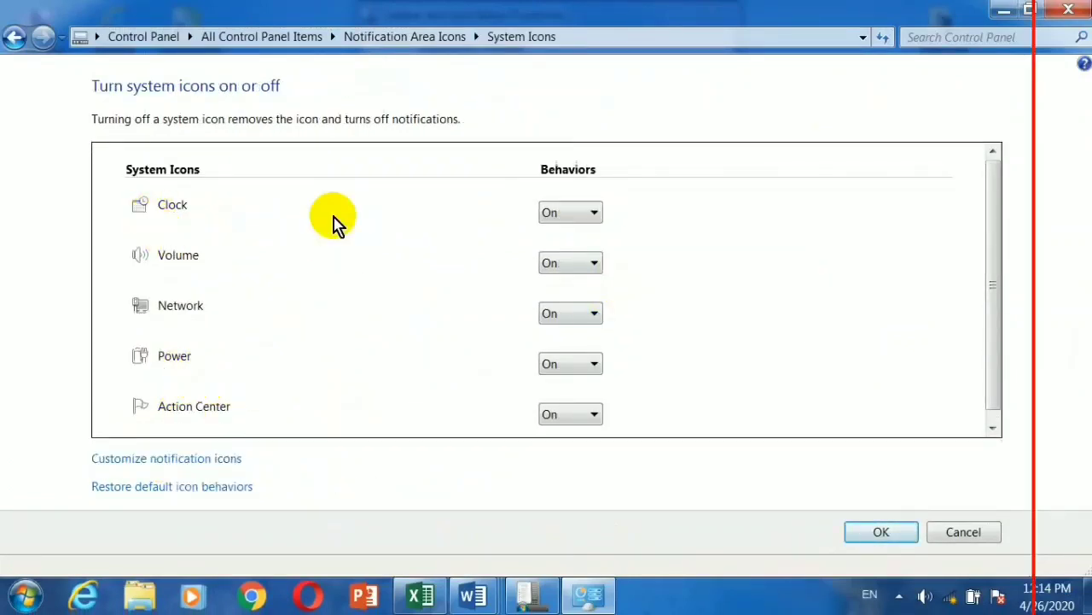
pyautogui.click(582, 213)
pyautogui.click(561, 247)
pyautogui.click(563, 264)
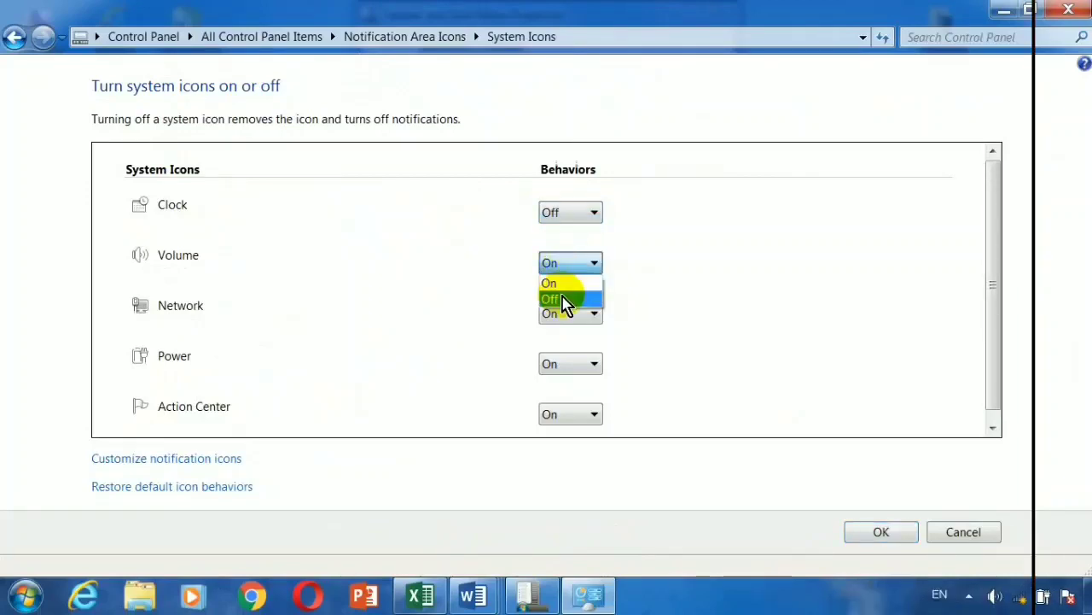
pyautogui.click(564, 301)
pyautogui.click(566, 313)
pyautogui.click(570, 366)
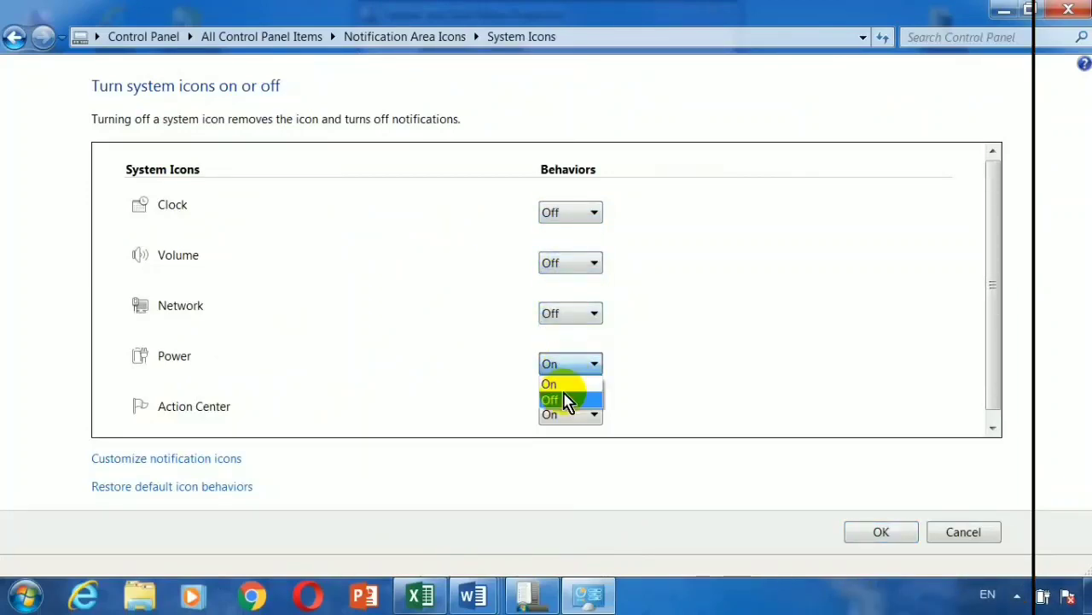
pyautogui.click(563, 399)
pyautogui.click(565, 414)
pyautogui.click(565, 451)
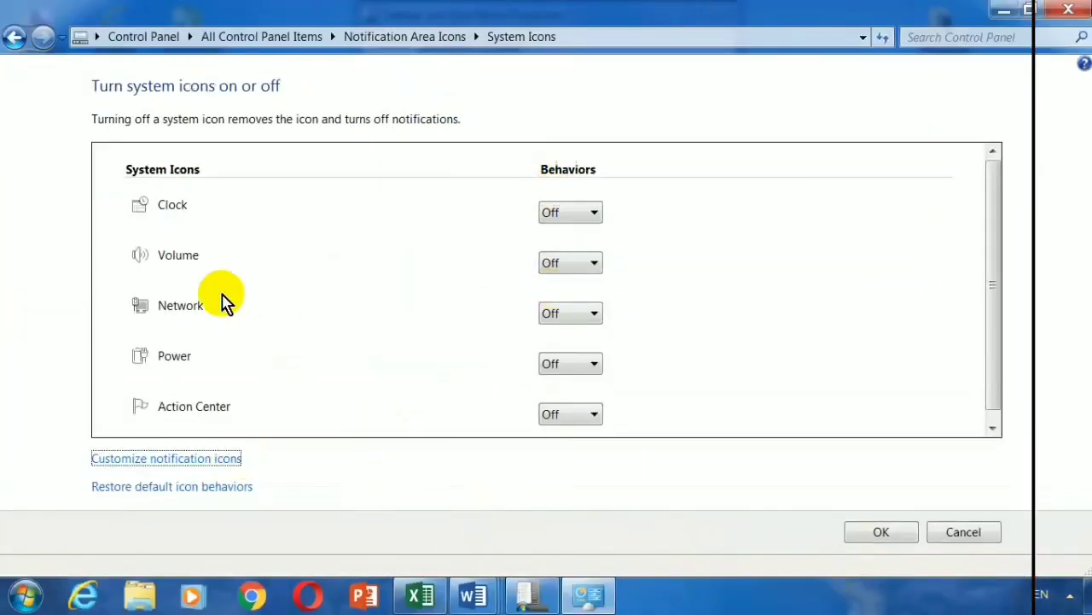
# Step: Turn the Clock system icon back on, restore the default icon behaviors and confirm the system icon settings
pyautogui.click(565, 213)
pyautogui.click(562, 235)
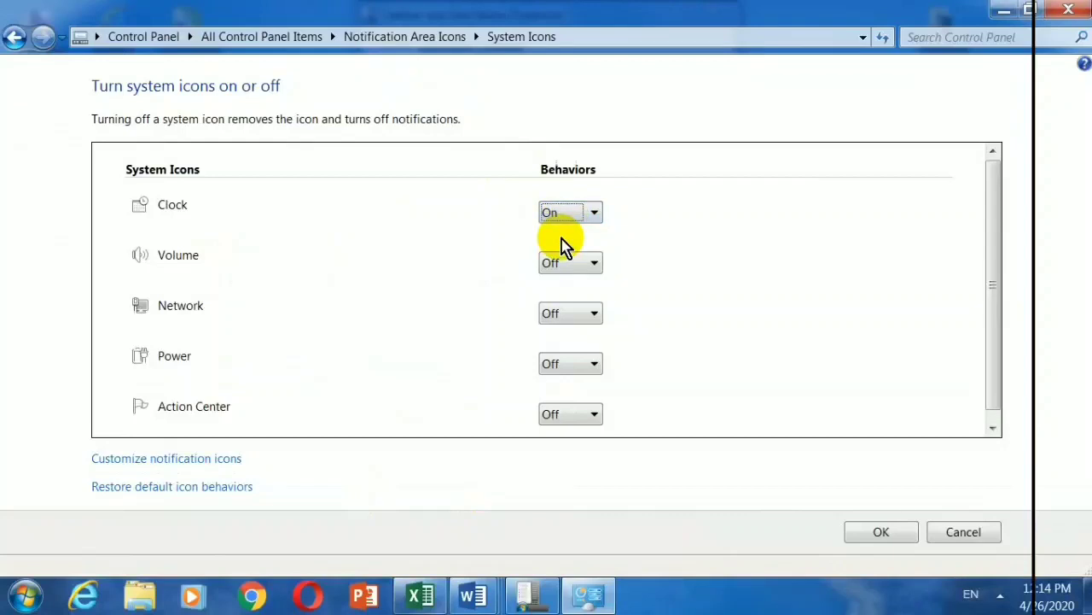
pyautogui.click(215, 489)
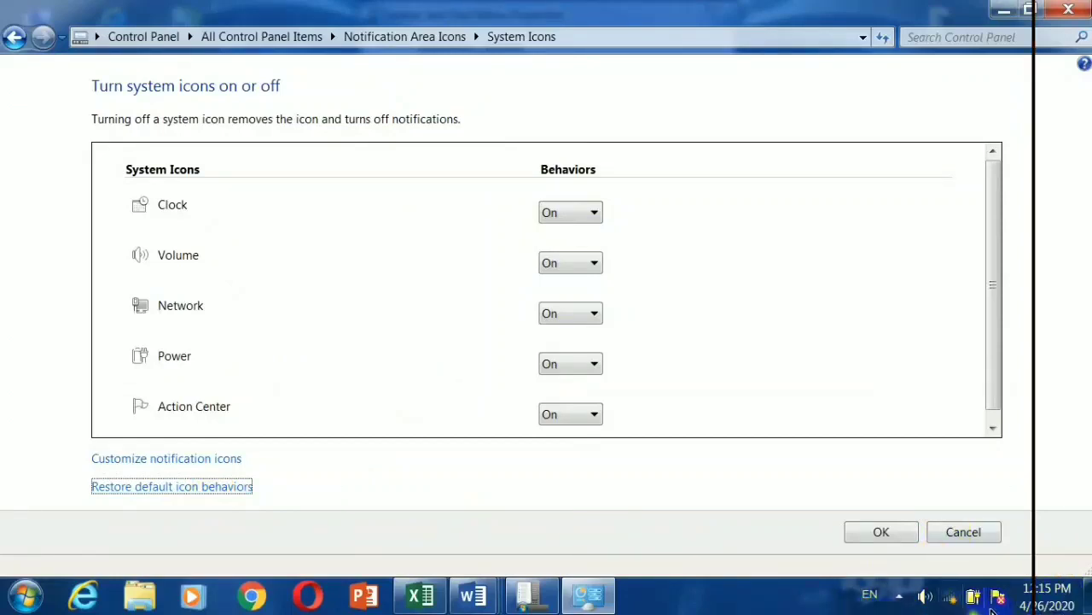
pyautogui.click(872, 536)
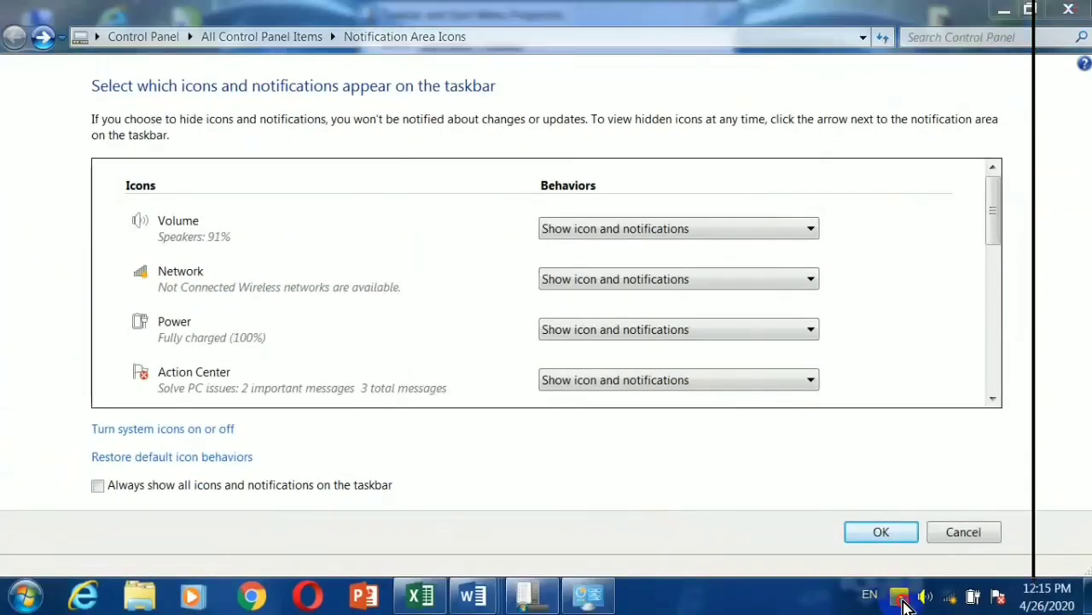
# Step: View the hidden notification icons on the taskbar and close their pop-up again
pyautogui.click(898, 596)
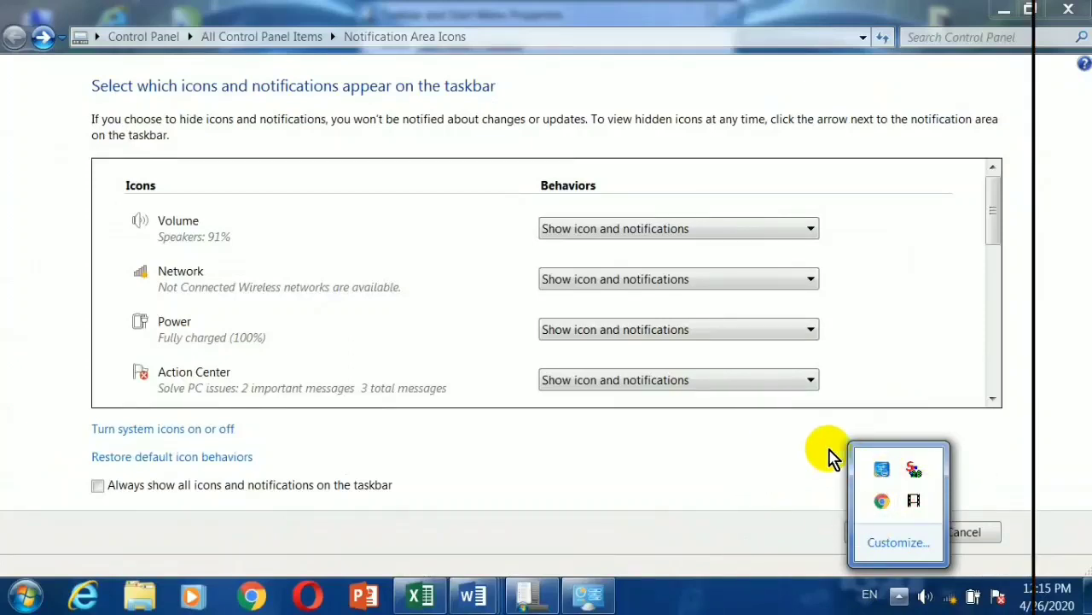
pyautogui.click(708, 533)
pyautogui.click(901, 591)
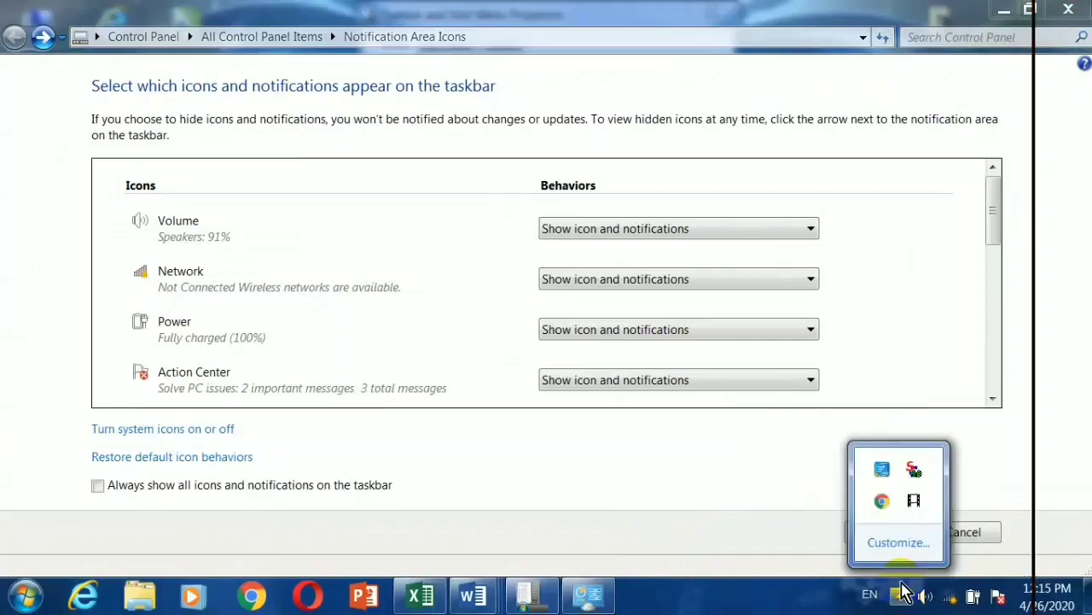
pyautogui.click(900, 592)
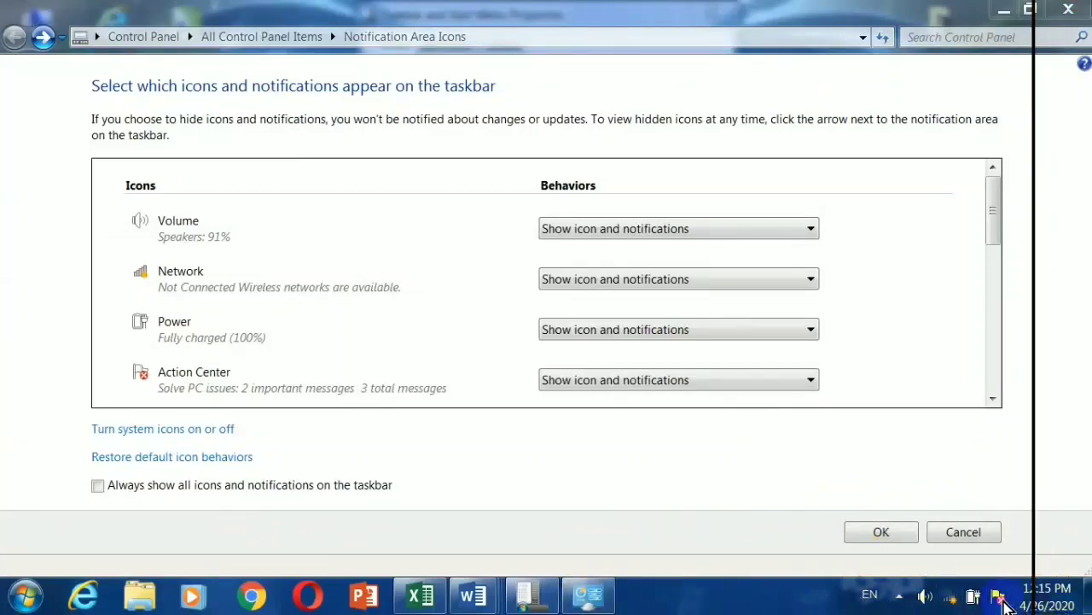
pyautogui.click(900, 595)
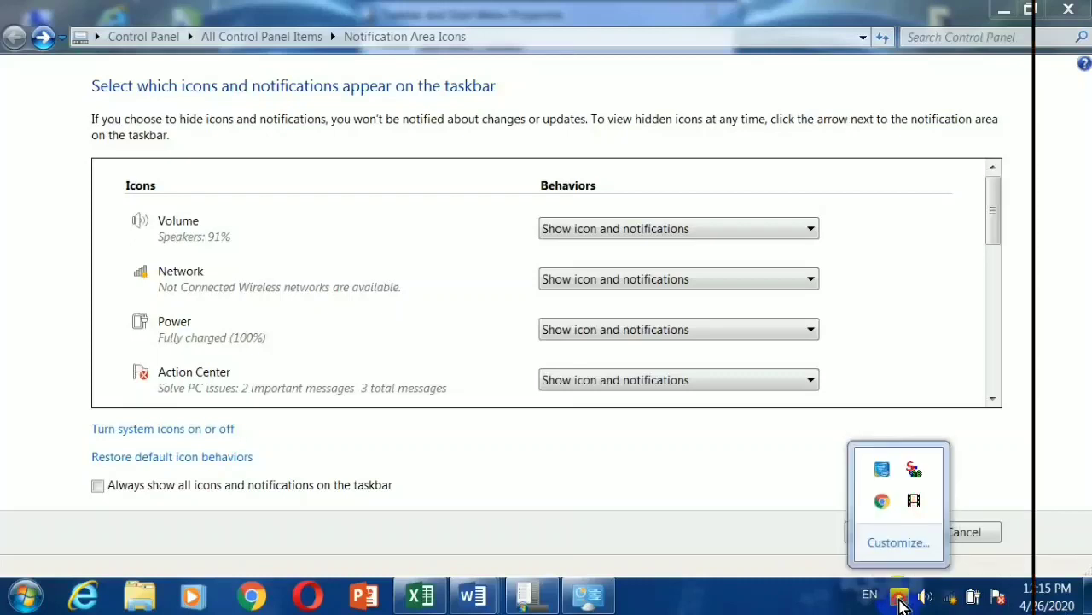
pyautogui.click(900, 595)
# Step: Turn Always show all icons and notifications on the taskbar on and off again, and confirm the notification area settings
pyautogui.click(99, 486)
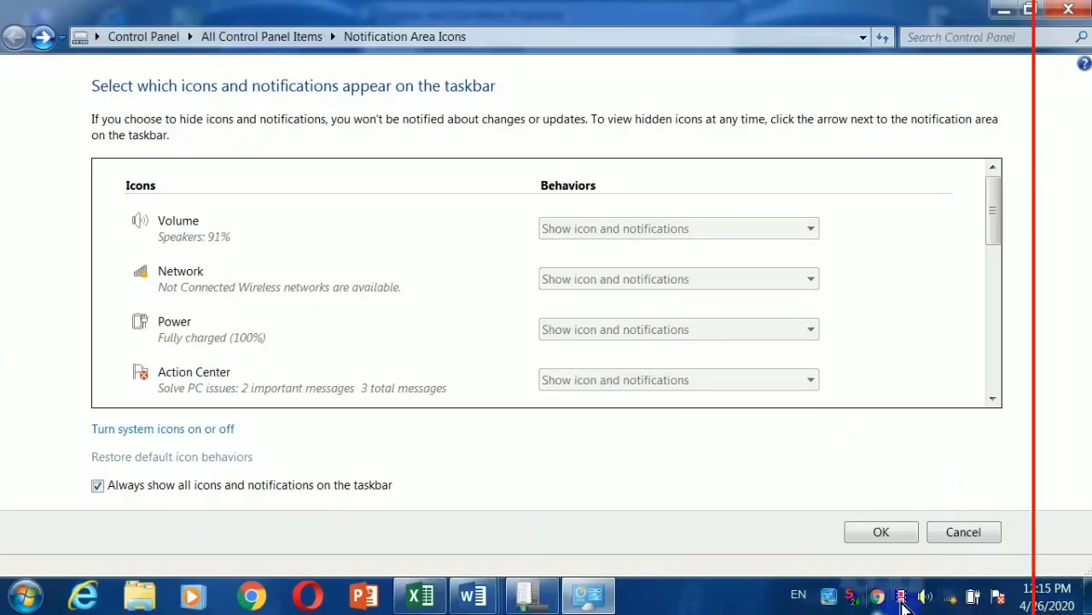
pyautogui.click(134, 487)
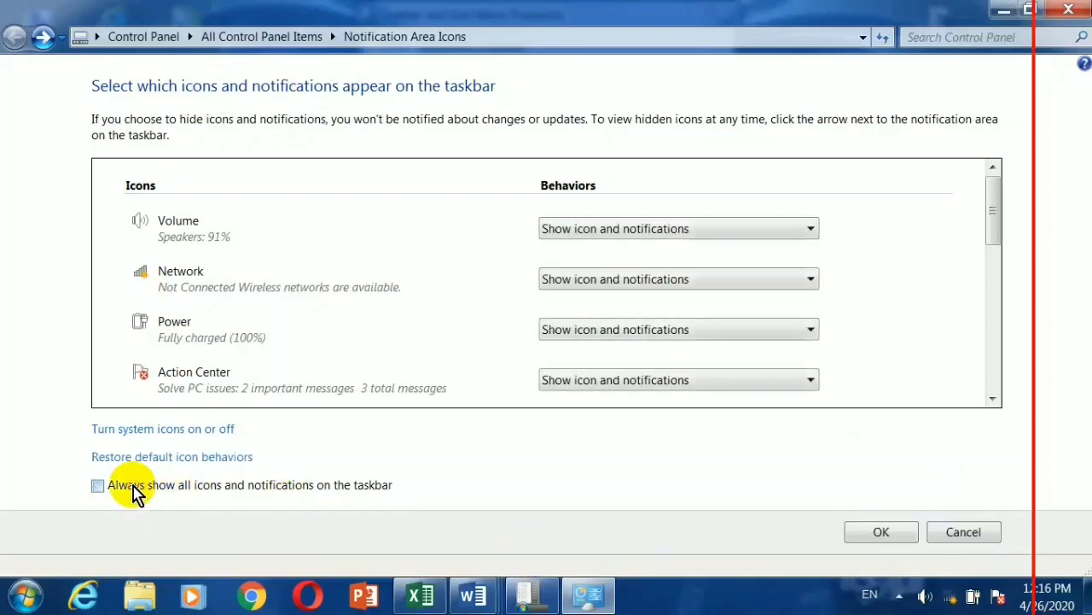
pyautogui.click(896, 536)
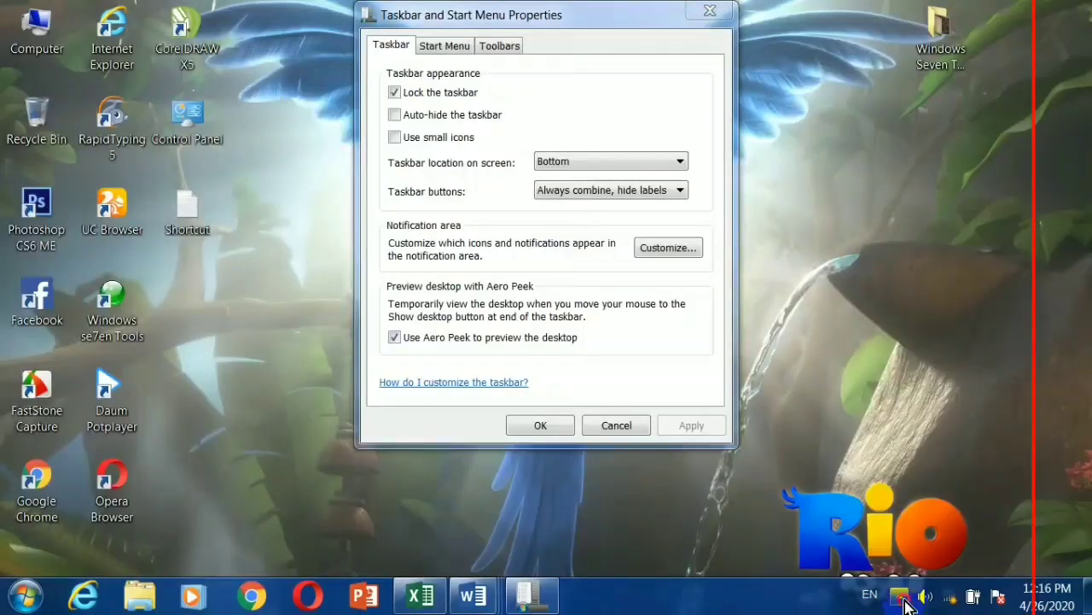
# Step: Set the Volume and Power notification icons to Hide icon and notifications and confirm the notification area settings
pyautogui.click(903, 598)
pyautogui.click(697, 248)
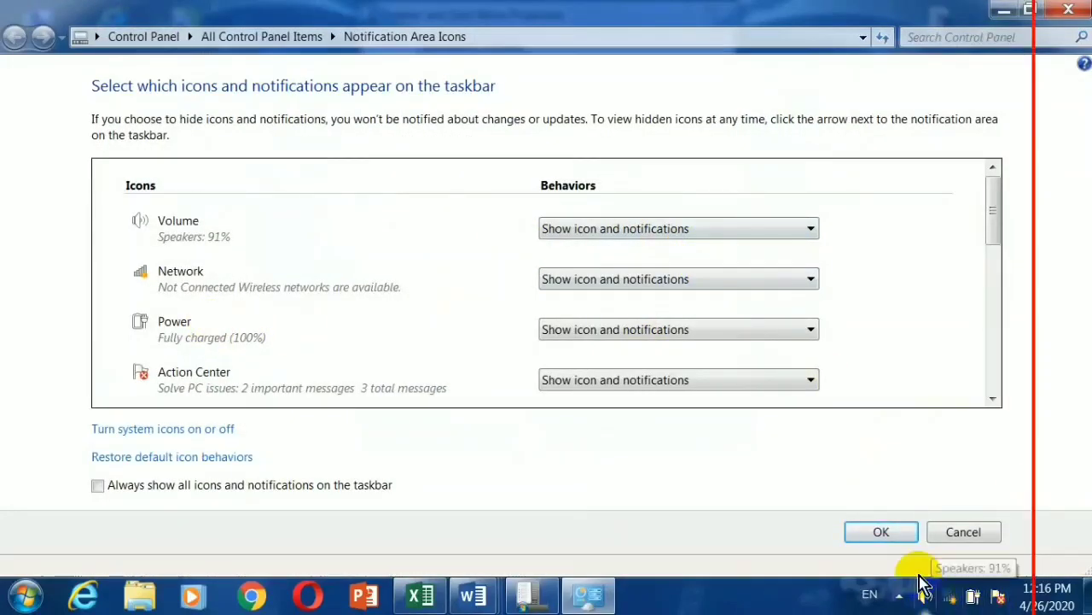
pyautogui.click(609, 228)
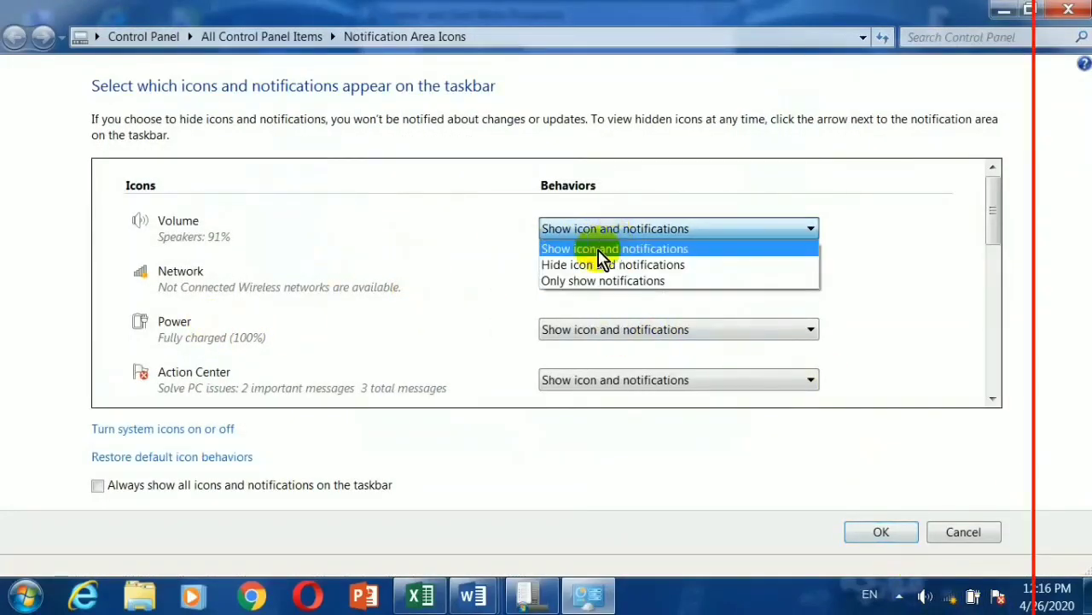
pyautogui.click(610, 263)
pyautogui.click(669, 332)
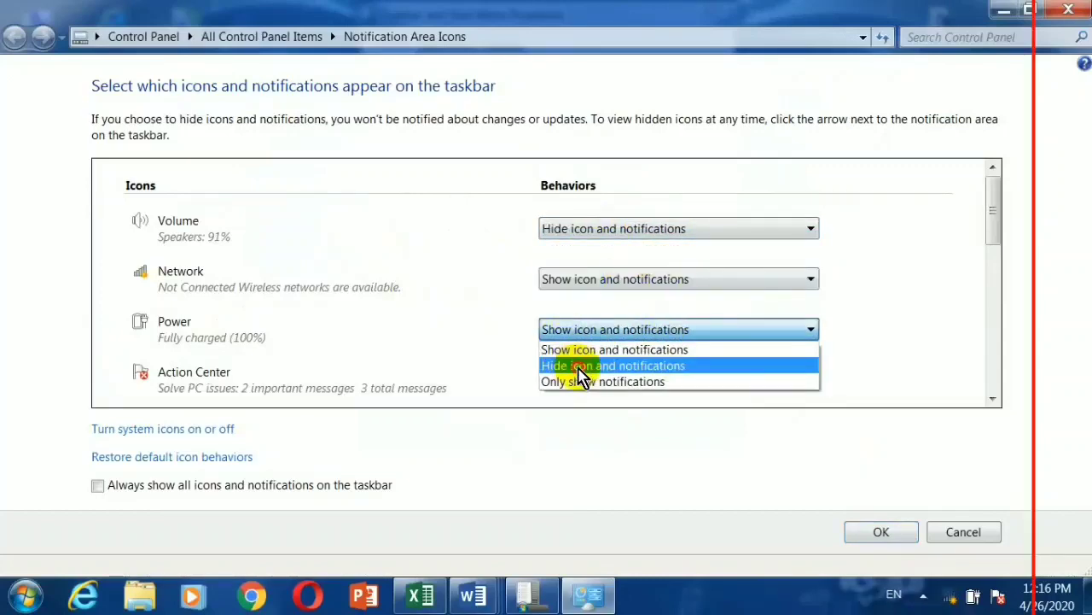
pyautogui.click(583, 367)
pyautogui.click(881, 530)
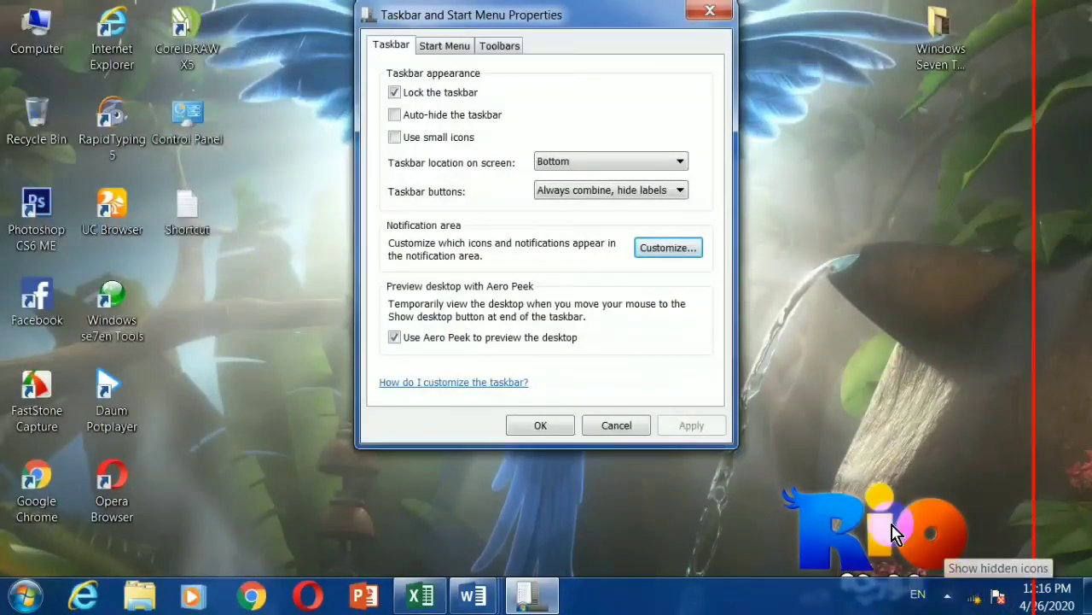
# Step: Close the taskbar properties, reopen them through the desktop's Personalization settings, and close the Personalization window behind the dialog
pyautogui.click(709, 12)
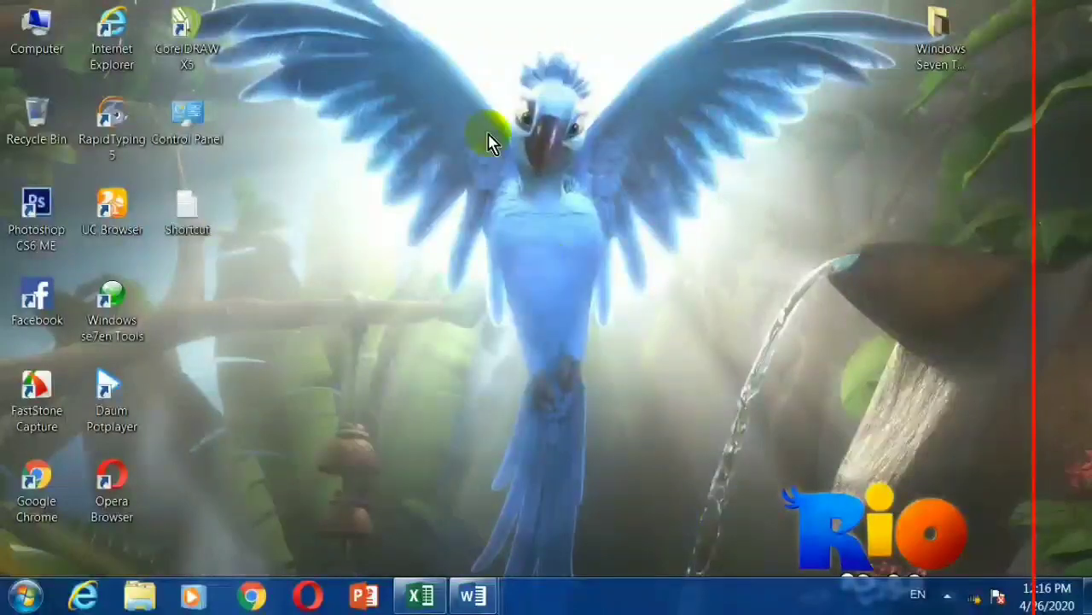
pyautogui.rightClick(488, 135)
pyautogui.click(541, 415)
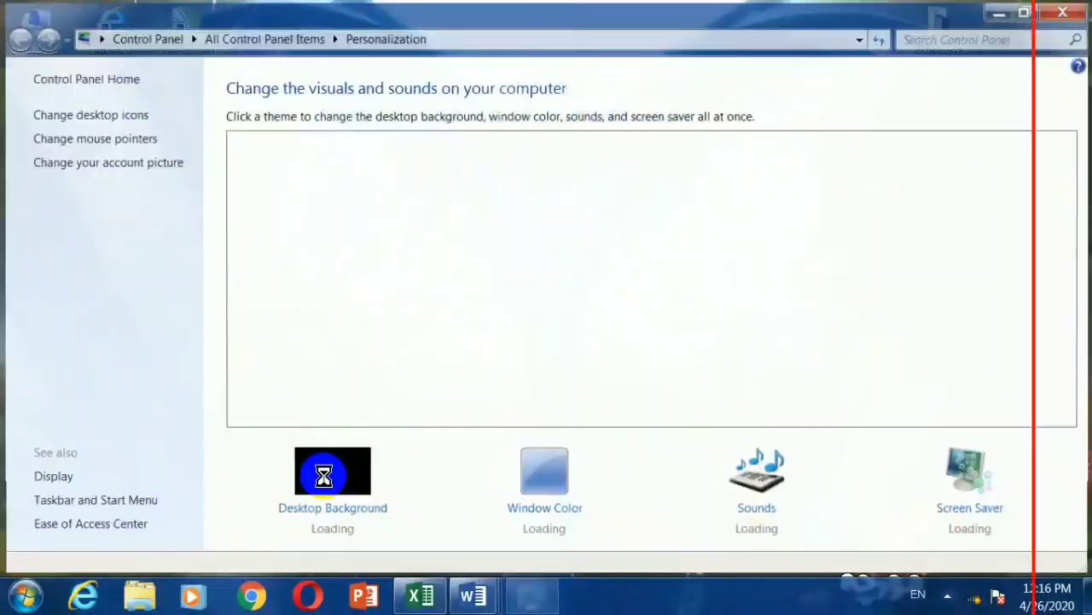
pyautogui.click(69, 505)
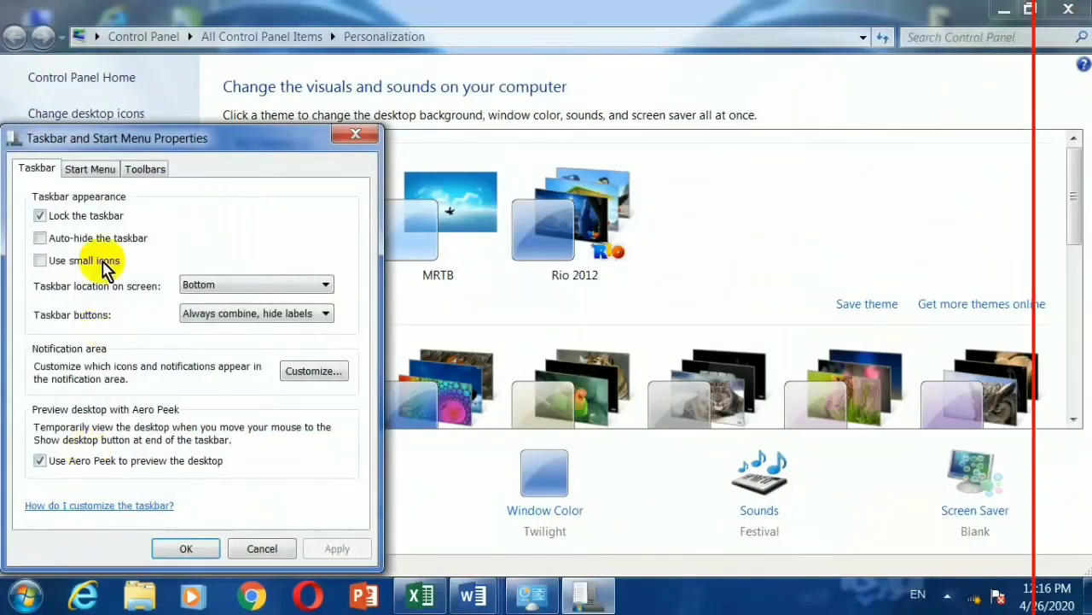
pyautogui.moveTo(168, 140); pyautogui.dragTo(624, 58)
pyautogui.click(1069, 9)
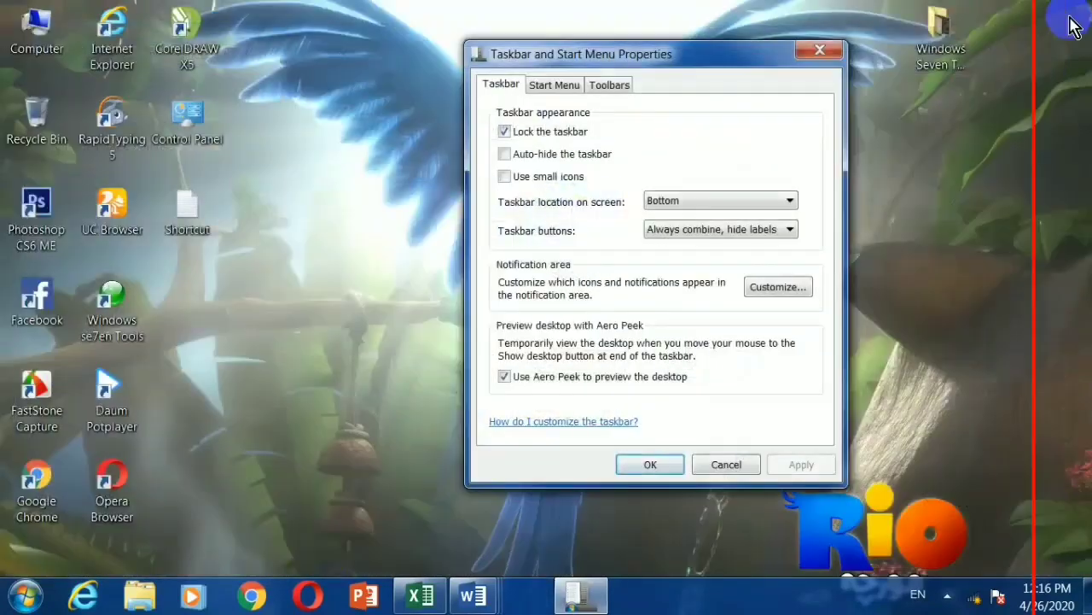
# Step: Restore the default notification icon behaviors, confirm them, and close the Taskbar and Start Menu Properties
pyautogui.click(794, 290)
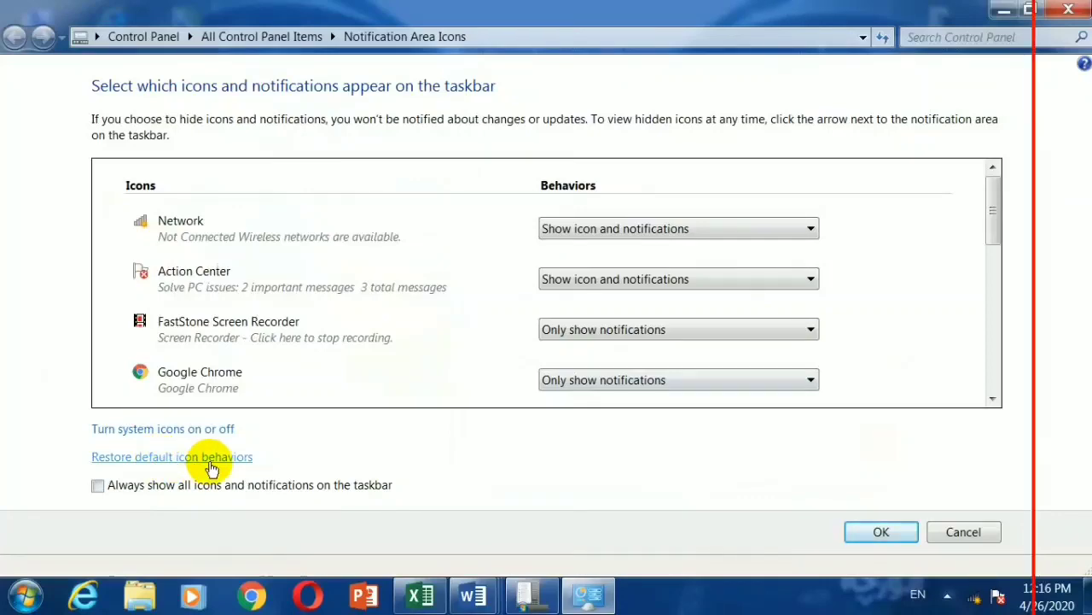
pyautogui.click(871, 530)
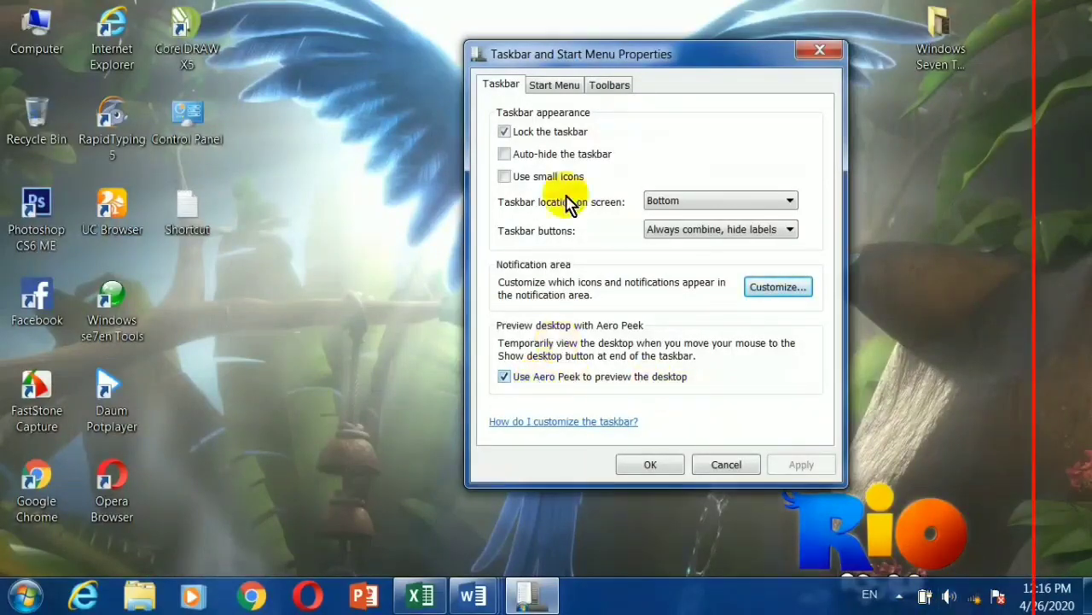
pyautogui.moveTo(561, 55); pyautogui.dragTo(419, 35)
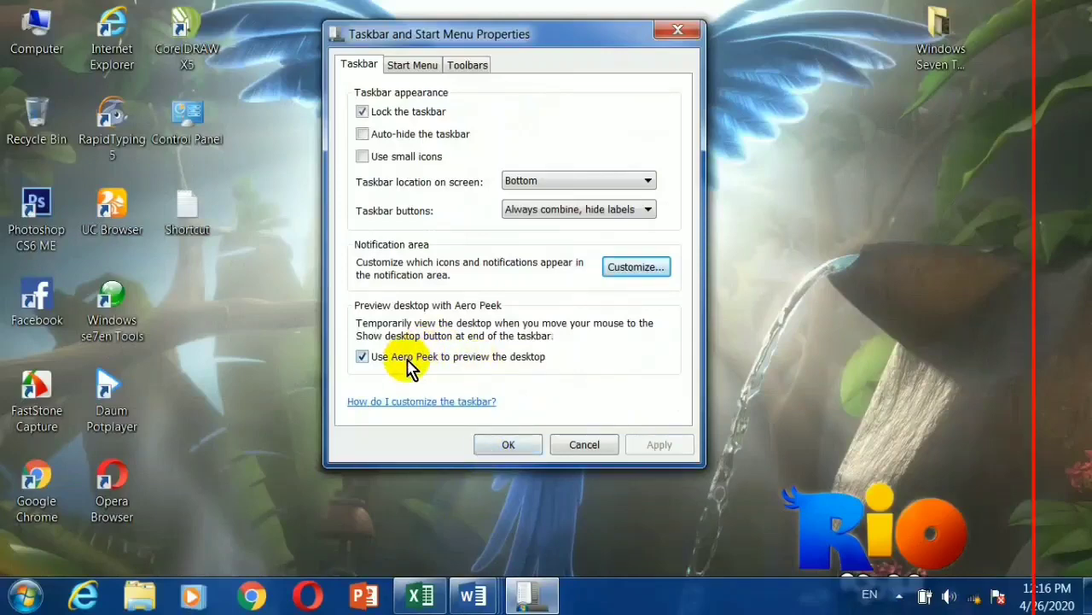
pyautogui.click(683, 30)
# Step: Switch to the Excel workbook Book1, select cell G3, and preview the desktop with Aero Peek
pyautogui.click(408, 601)
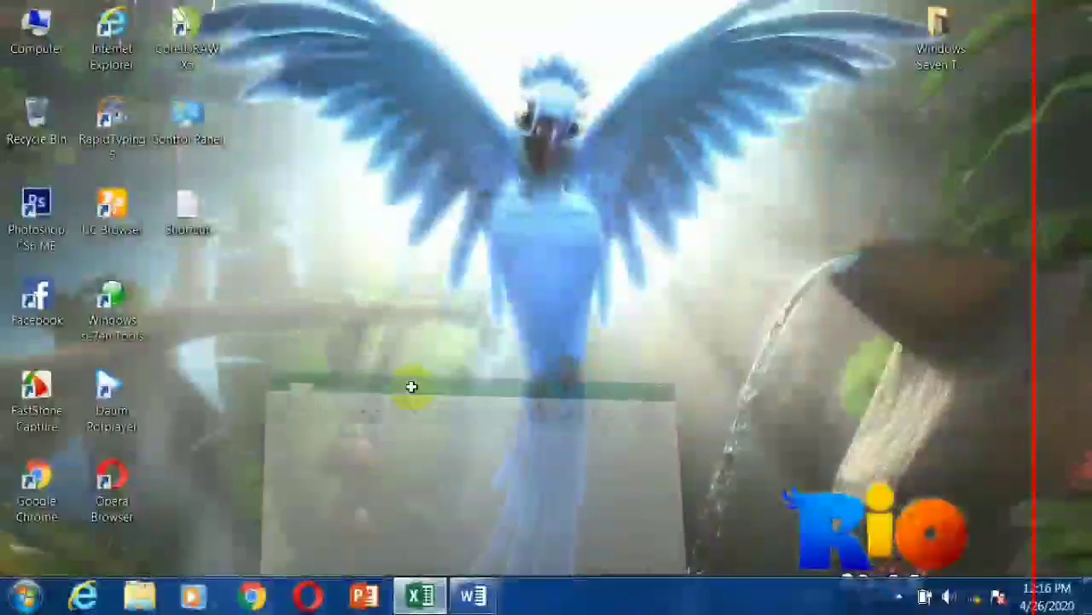
pyautogui.click(415, 264)
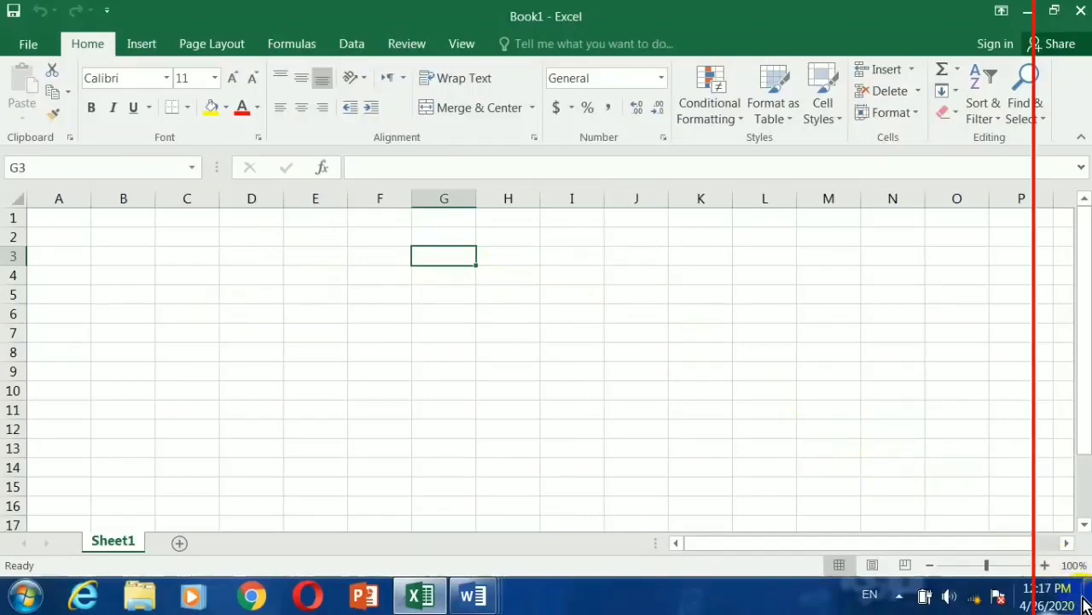
pyautogui.moveTo(1086, 606)
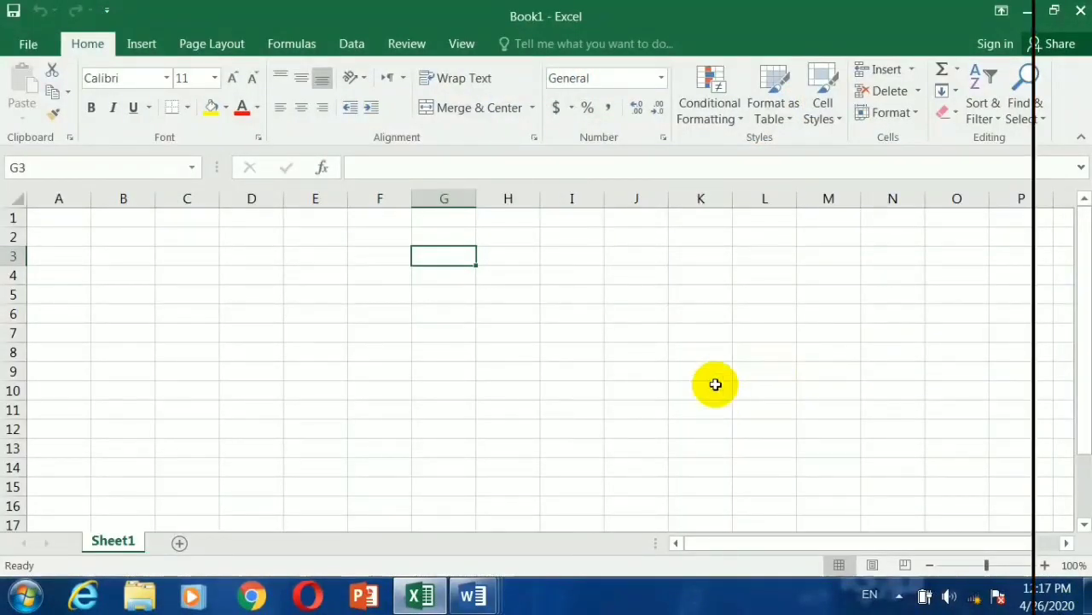
# Step: Turn off Use Aero Peek to preview the desktop in the taskbar properties, then apply and confirm
pyautogui.rightClick(593, 589)
pyautogui.click(642, 587)
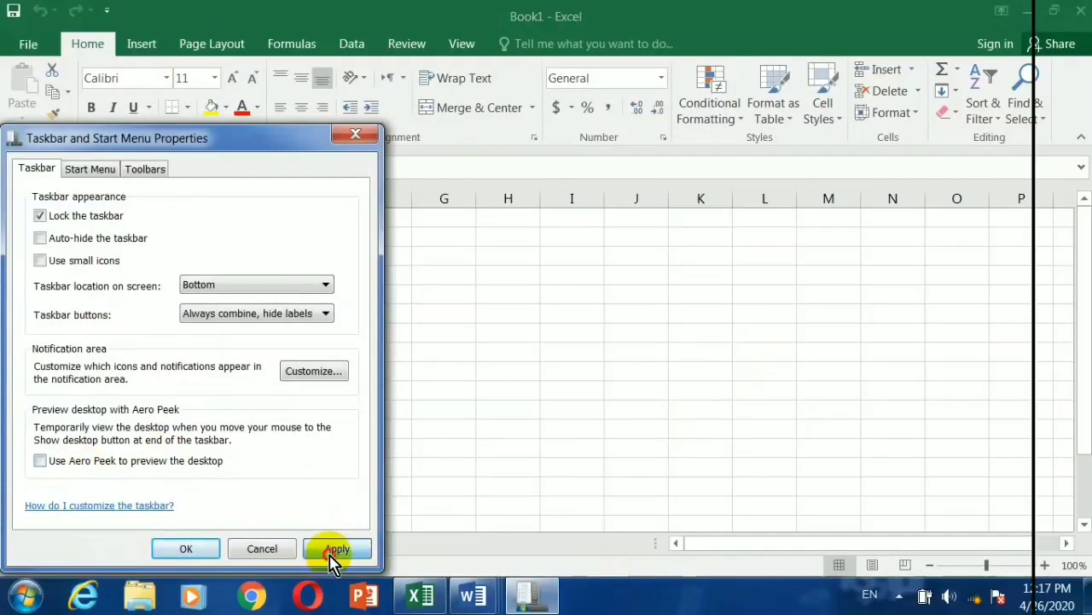
pyautogui.click(335, 549)
pyautogui.click(190, 549)
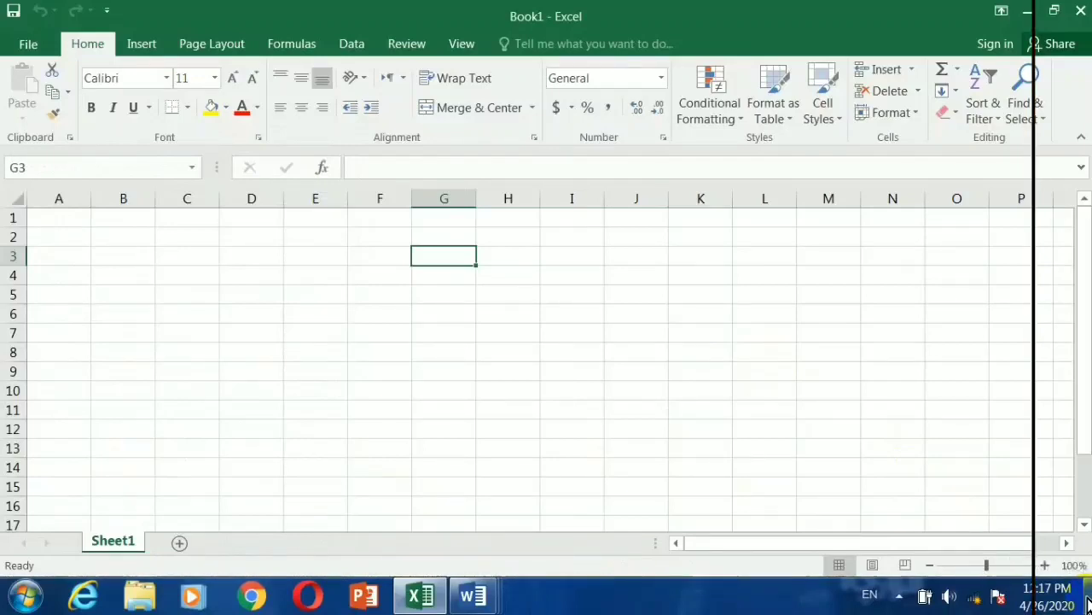
# Step: Turn Use Aero Peek to preview the desktop back on, apply it and close the taskbar properties
pyautogui.rightClick(641, 583)
pyautogui.click(696, 565)
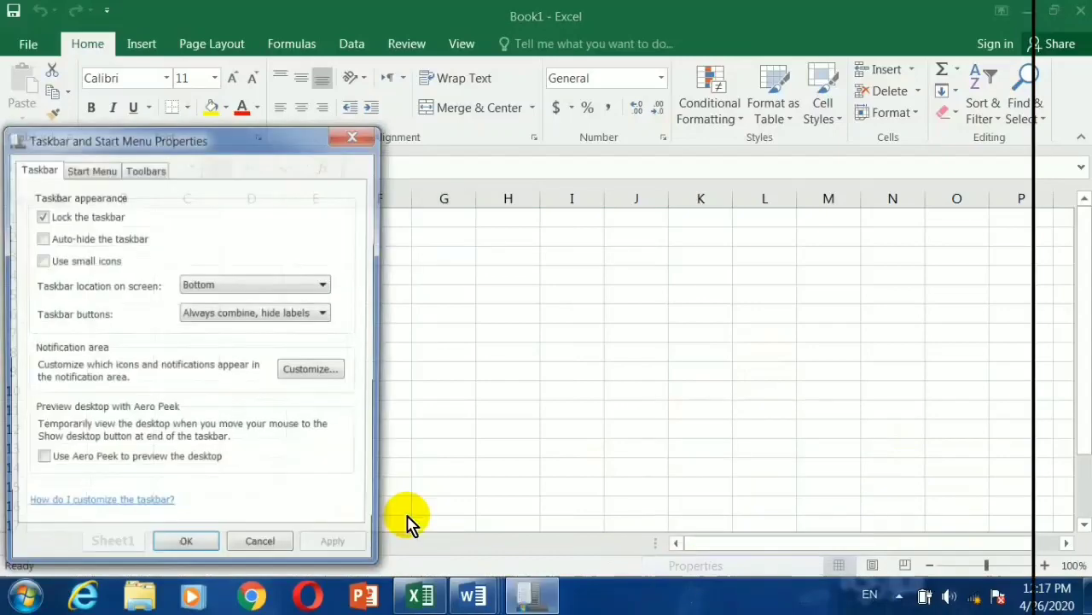
pyautogui.click(40, 460)
pyautogui.click(336, 549)
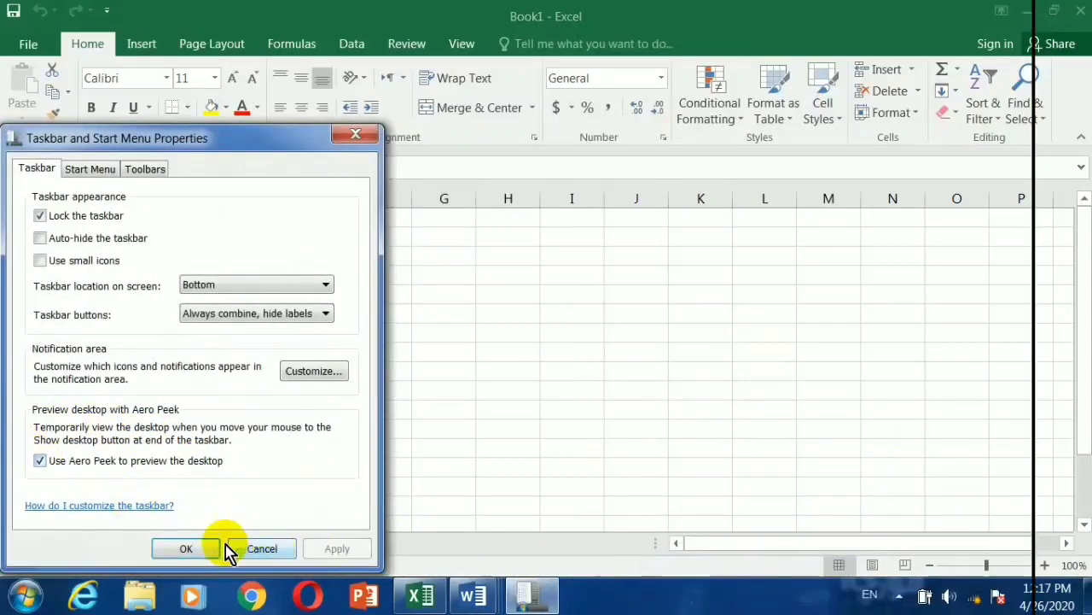
pyautogui.click(224, 548)
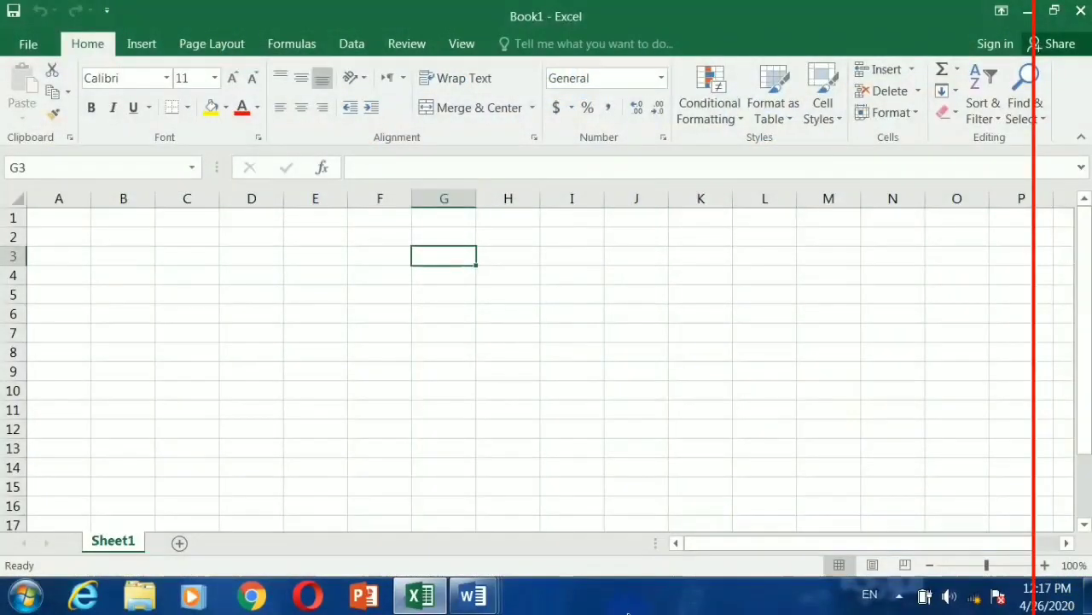
# Step: Review the Aero Peek option in the taskbar properties, confirm them, and show the desktop and restore the open window
pyautogui.rightClick(632, 598)
pyautogui.click(653, 602)
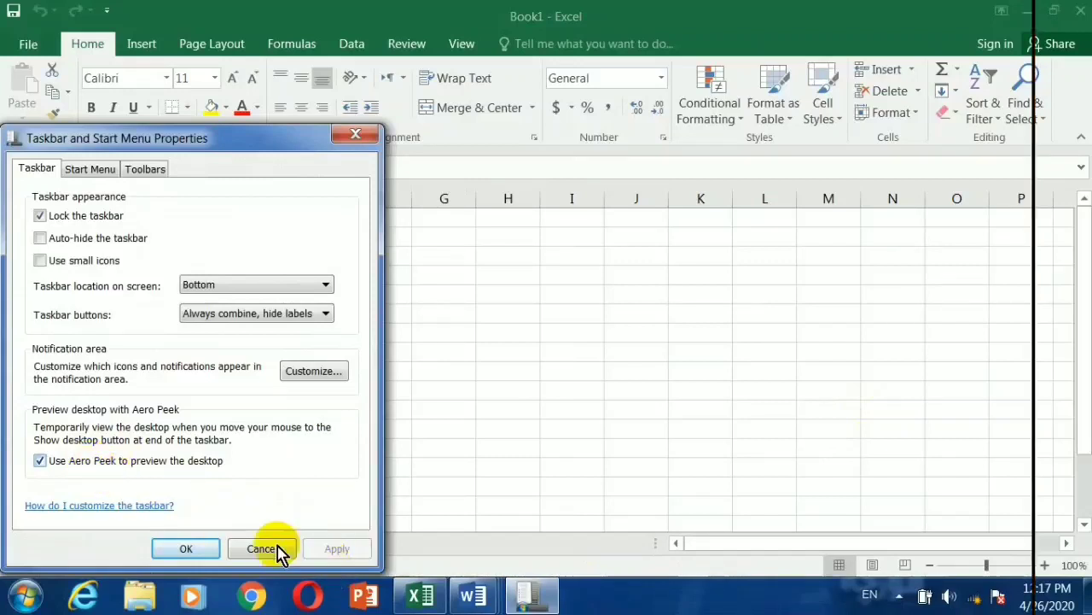
pyautogui.click(205, 549)
pyautogui.click(1086, 599)
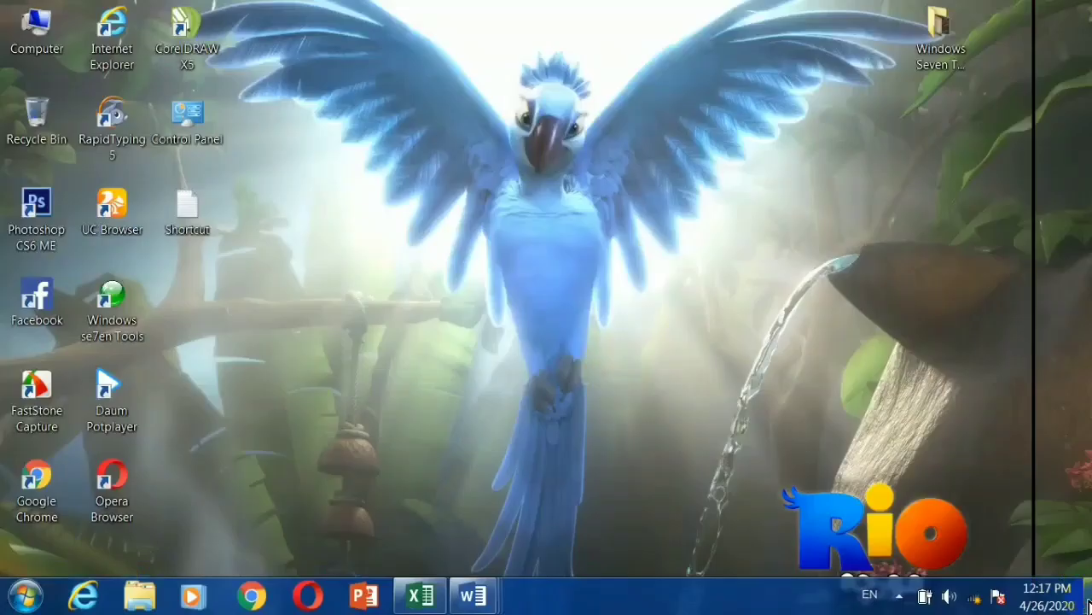
pyautogui.click(1086, 603)
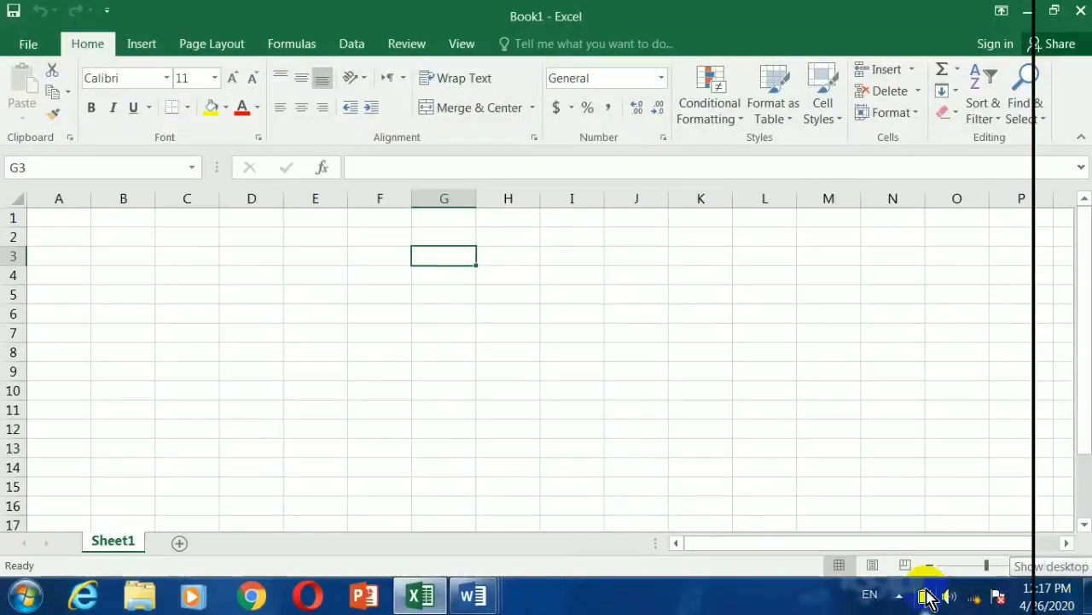
# Step: Reopen the Taskbar and Start Menu Properties, move the dialog near the middle of the screen and close the Excel workbook behind it
pyautogui.rightClick(683, 611)
pyautogui.click(708, 599)
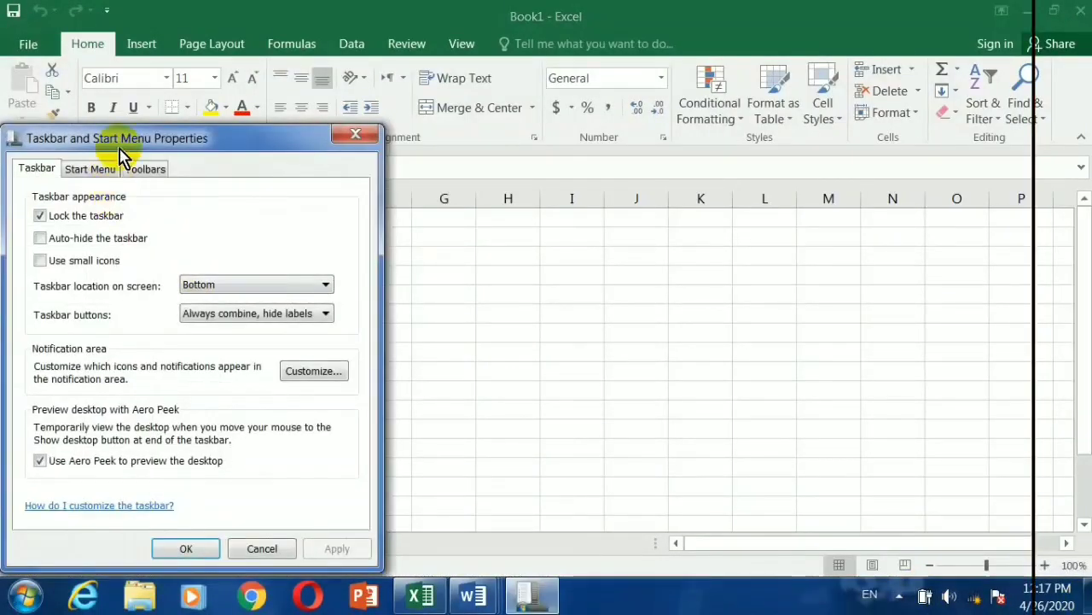
pyautogui.moveTo(124, 143); pyautogui.dragTo(507, 57)
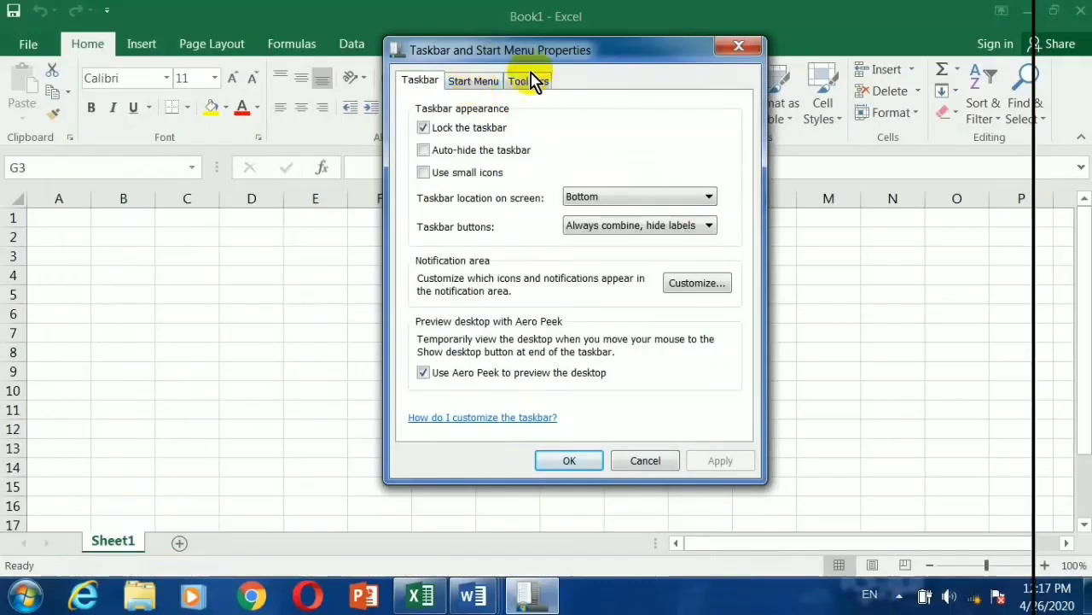
pyautogui.click(1089, 21)
# Step: Show the Start Menu settings in the properties dialog, and open the Start menu to view it and close it again
pyautogui.click(483, 87)
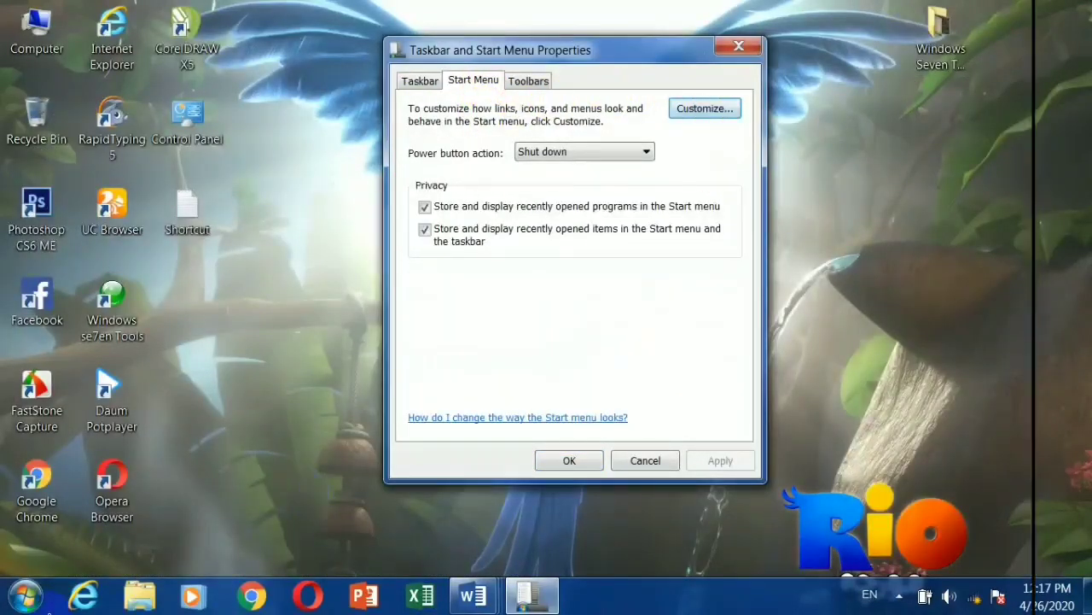
pyautogui.click(23, 601)
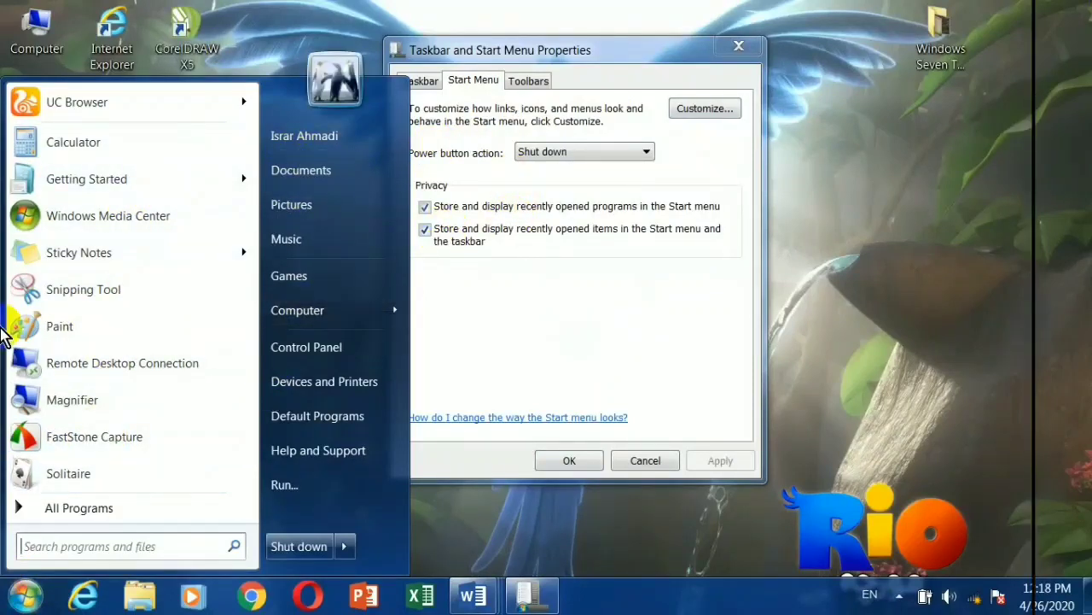
pyautogui.click(592, 324)
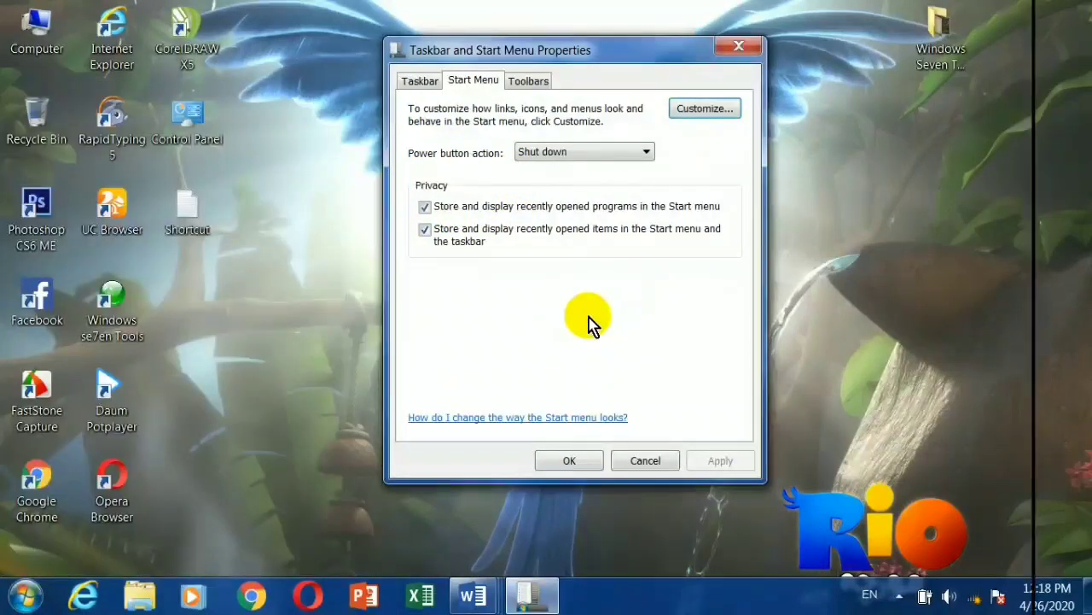